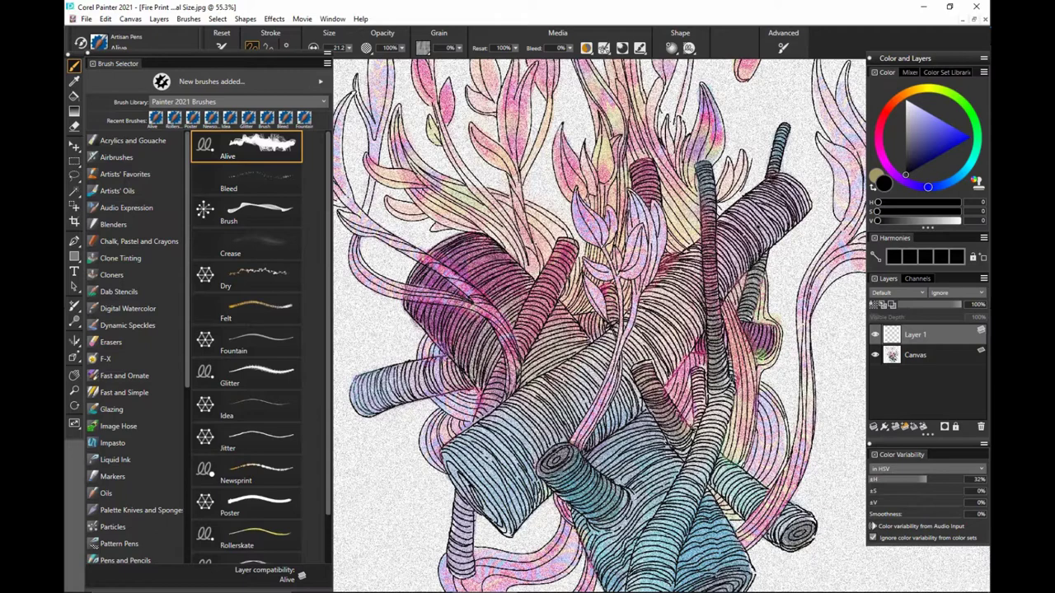
Try the Alive pen with black strokes on the blank background below the artwork and undo them
mouse_move(328, 329)
mouse_down()
mouse_move(328, 387)
mouse_move(312, 313)
mouse_up()
drag(783, 507, 774, 361)
scroll(775, 362, down, 2)
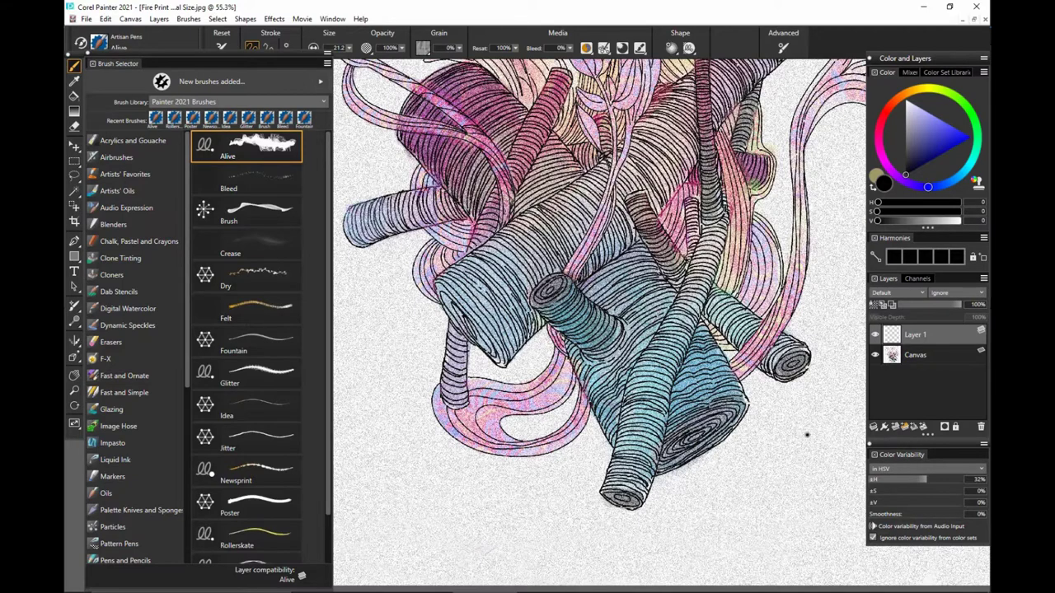
mouse_move(824, 418)
mouse_down()
mouse_move(798, 407)
mouse_move(800, 396)
mouse_move(792, 435)
mouse_move(740, 481)
mouse_move(623, 524)
mouse_move(509, 533)
mouse_up()
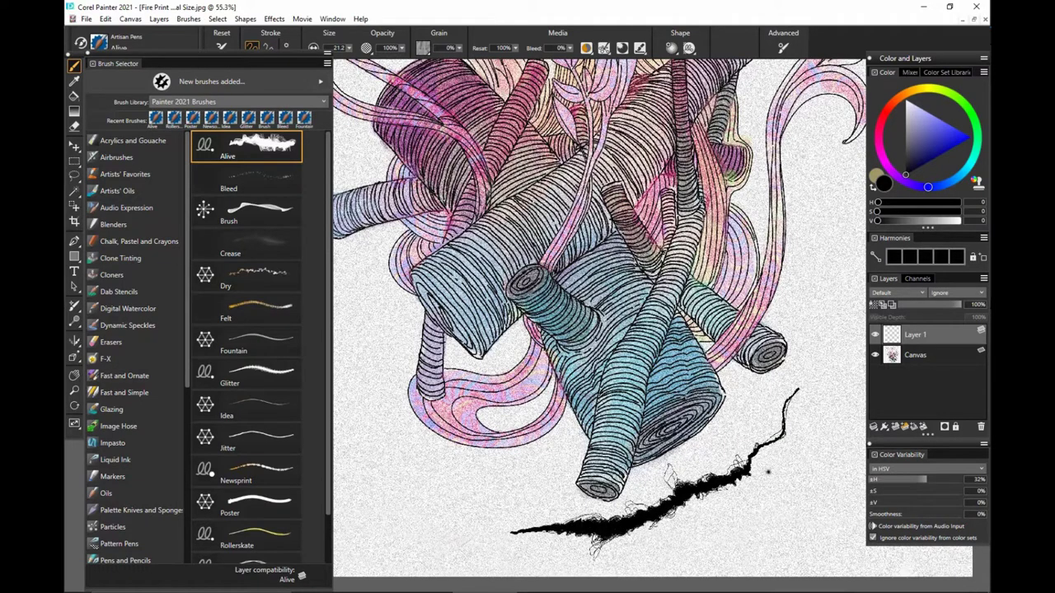
mouse_move(661, 540)
mouse_down()
mouse_move(751, 519)
mouse_move(779, 494)
mouse_move(798, 507)
mouse_move(803, 470)
mouse_move(821, 471)
mouse_move(840, 332)
mouse_up()
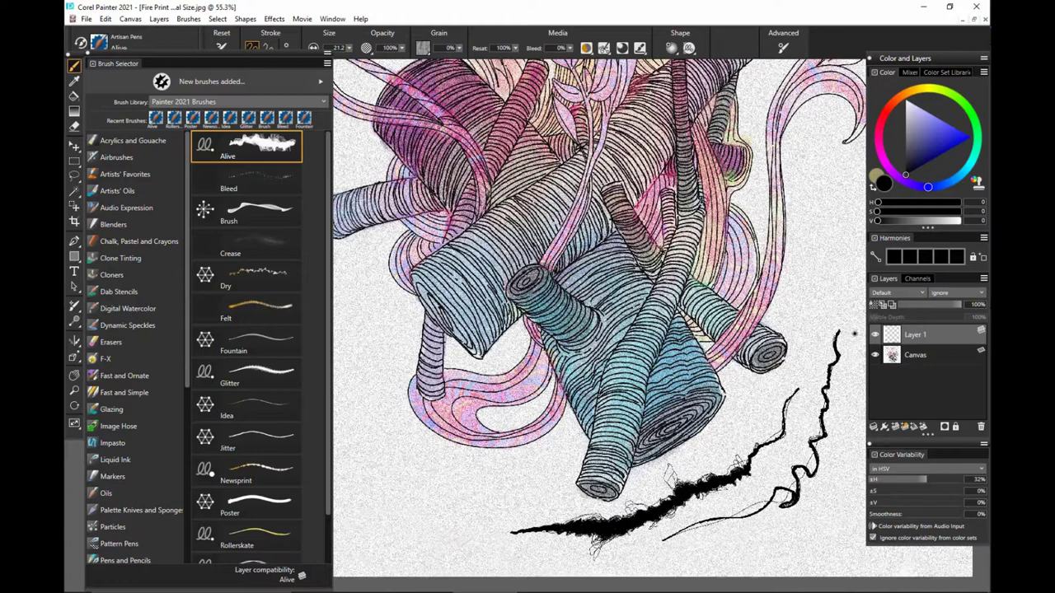
drag(835, 487, 822, 489)
mouse_move(824, 271)
mouse_down()
mouse_move(757, 423)
mouse_move(680, 512)
mouse_up()
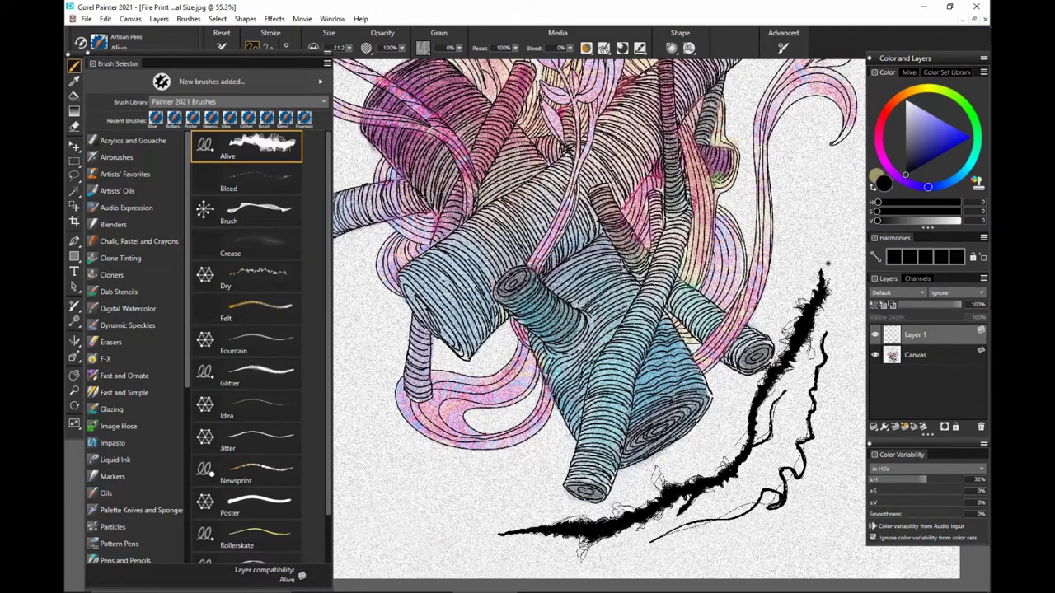
key(ctrl+z)
key(ctrl+z)
key(ctrl+z)
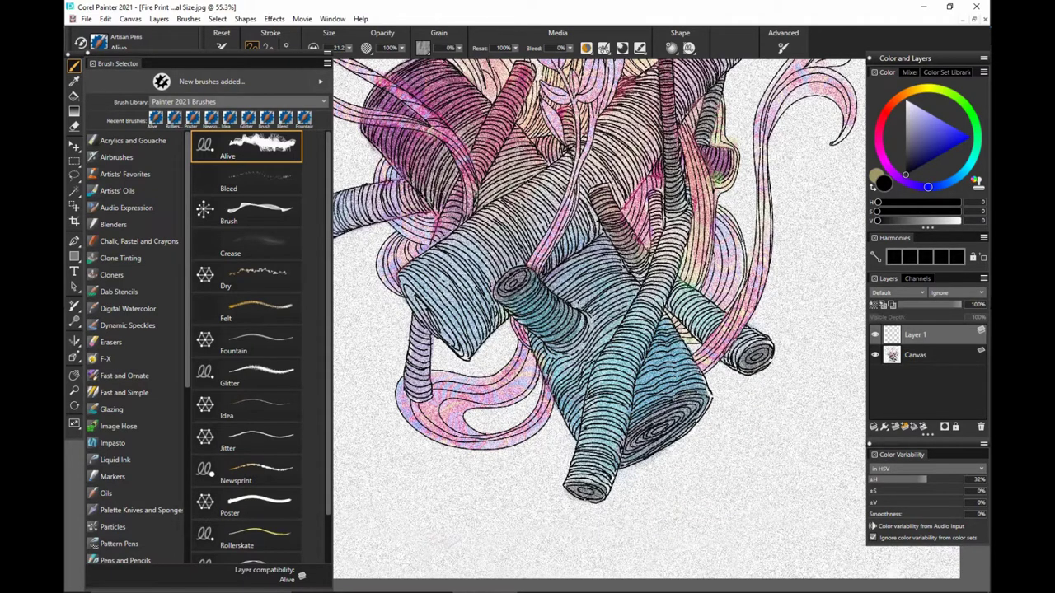
Draw rough black Alive strokes along both edges and around the end of the lowest teal log on Layer 1
mouse_move(585, 420)
mouse_down()
mouse_move(563, 489)
mouse_move(603, 506)
mouse_move(583, 510)
mouse_move(610, 499)
mouse_move(619, 473)
mouse_move(642, 347)
mouse_up()
key(ctrl+z)
key(ctrl+z)
key(ctrl+z)
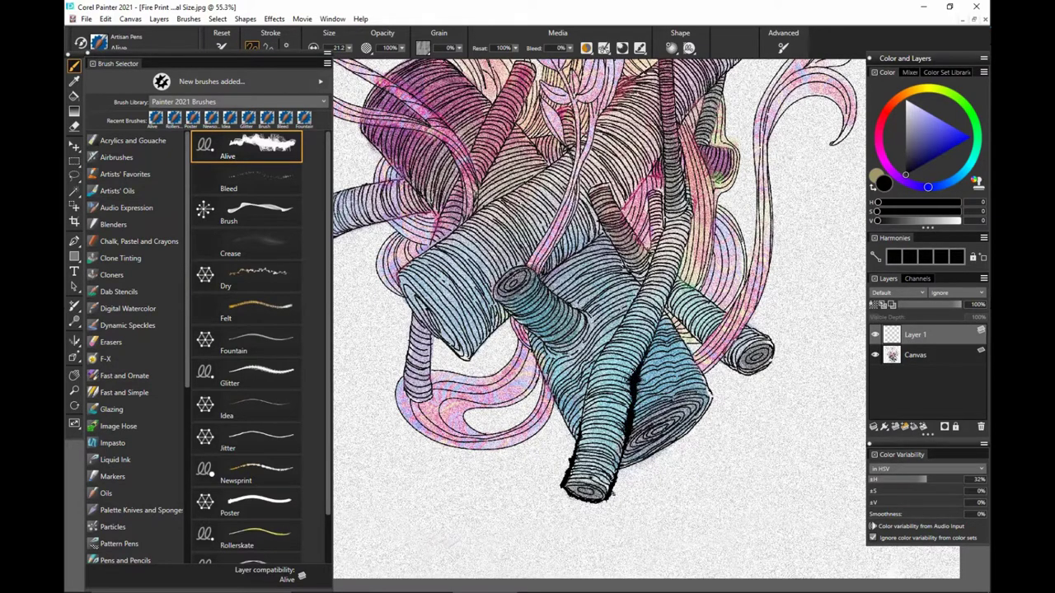
mouse_move(567, 487)
mouse_down()
mouse_move(585, 478)
mouse_move(610, 503)
mouse_move(615, 494)
mouse_move(572, 477)
mouse_move(616, 487)
mouse_move(580, 492)
mouse_up()
key(ctrl+z)
drag(656, 486, 649, 504)
drag(567, 450, 593, 370)
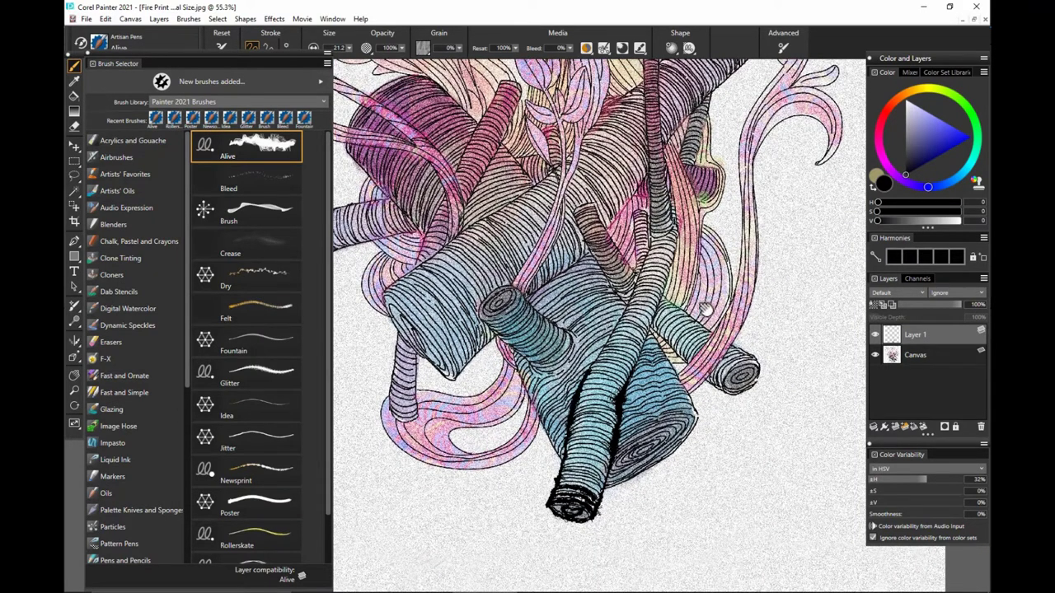
drag(707, 338, 697, 369)
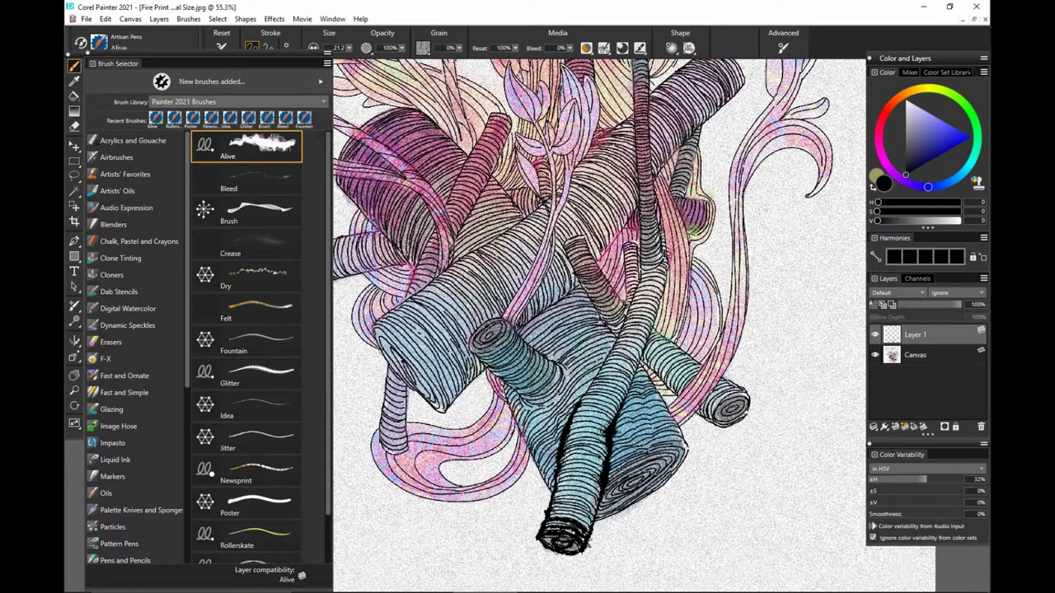
Select the Bleed pen and add a new layer filled with white above Layer 1
click(271, 188)
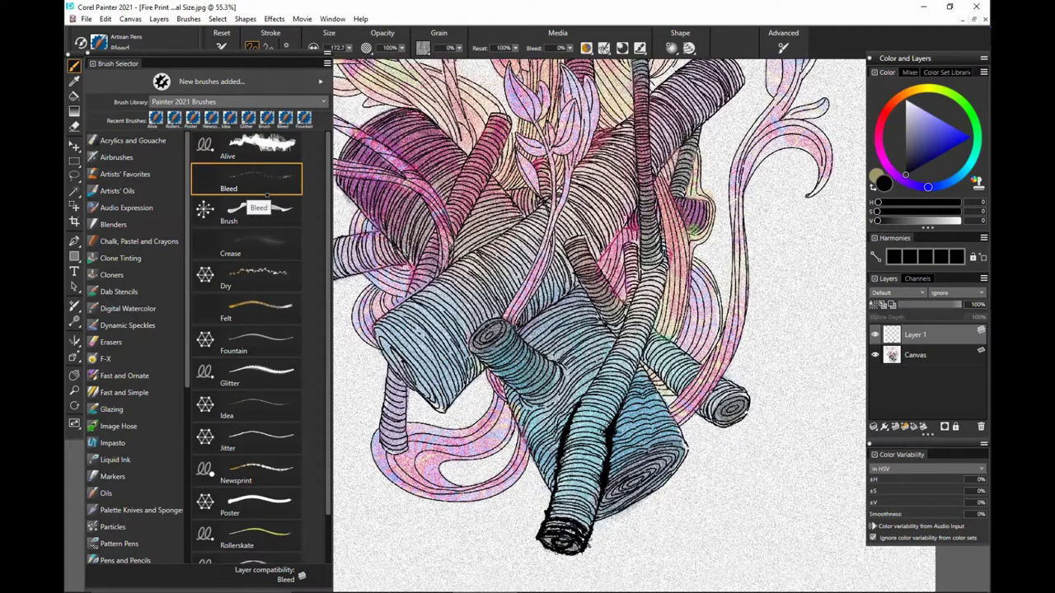
drag(792, 378, 723, 427)
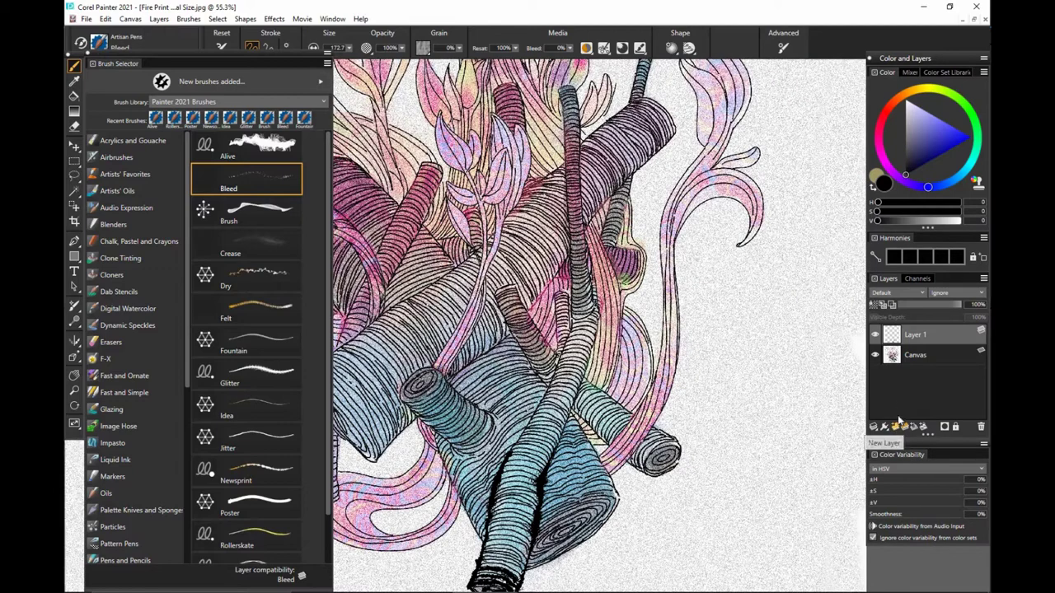
click(895, 429)
key(k)
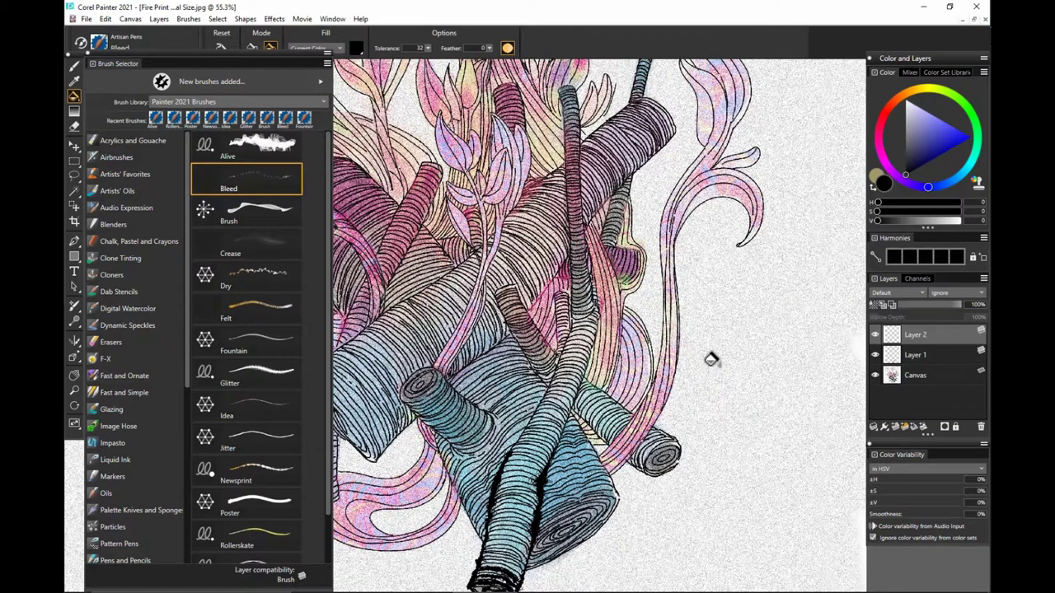
drag(909, 132, 905, 100)
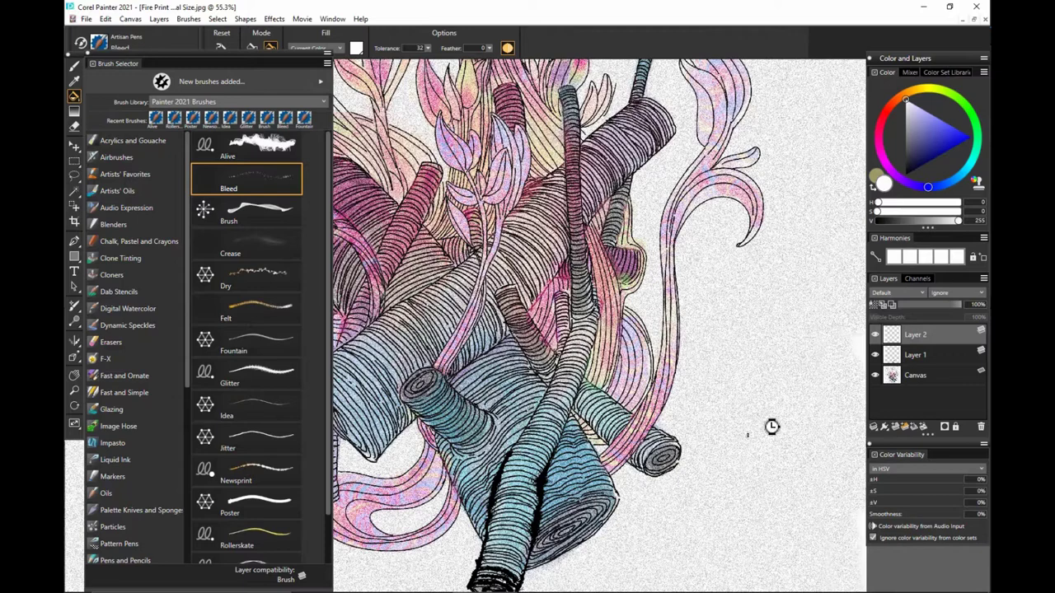
click(760, 430)
Set the colour to black and scatter Bleed speckles over the white layer
key(b)
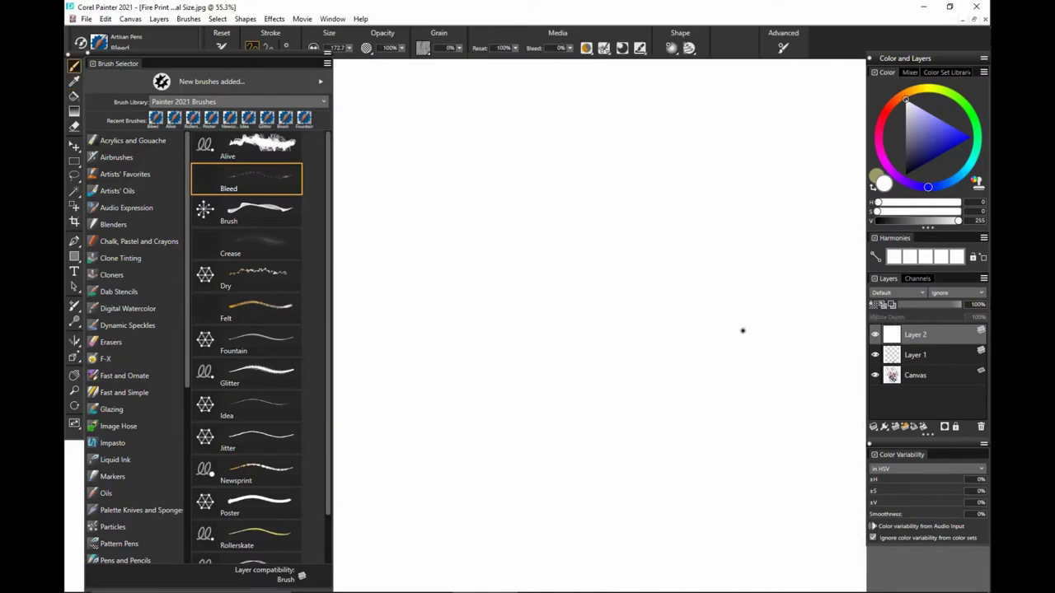
click(905, 175)
drag(730, 285, 625, 394)
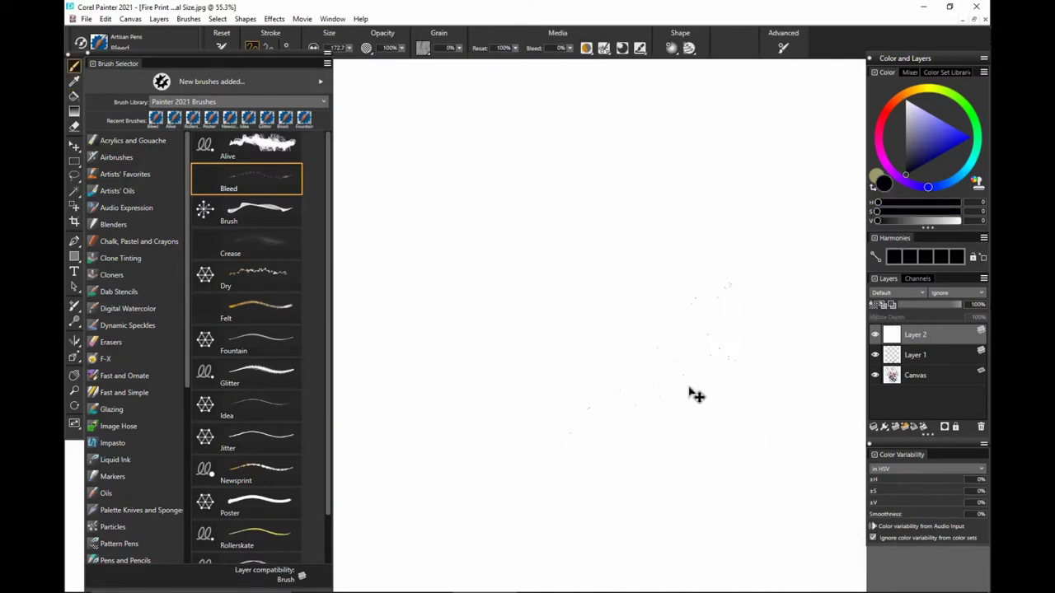
key(ctrl+z)
drag(673, 333, 675, 358)
mouse_move(627, 335)
mouse_down()
mouse_move(714, 370)
mouse_move(695, 372)
mouse_up()
key(m)
click(701, 355)
key(b)
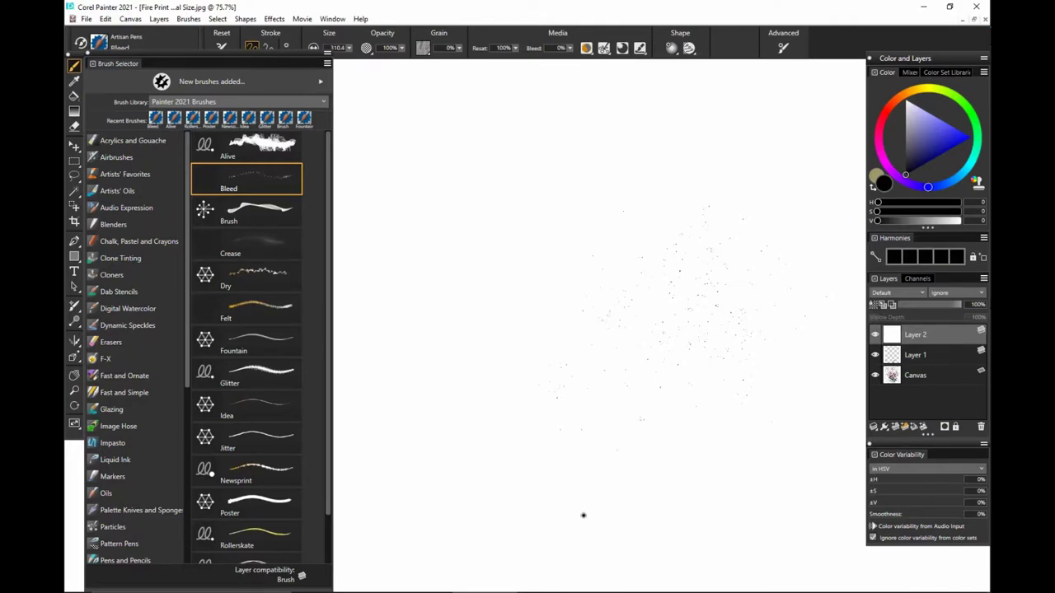
Hide and restore Layer 2 to check the artwork, and paint a denser diagonal cluster of Bleed speckles on Layer 2
click(875, 334)
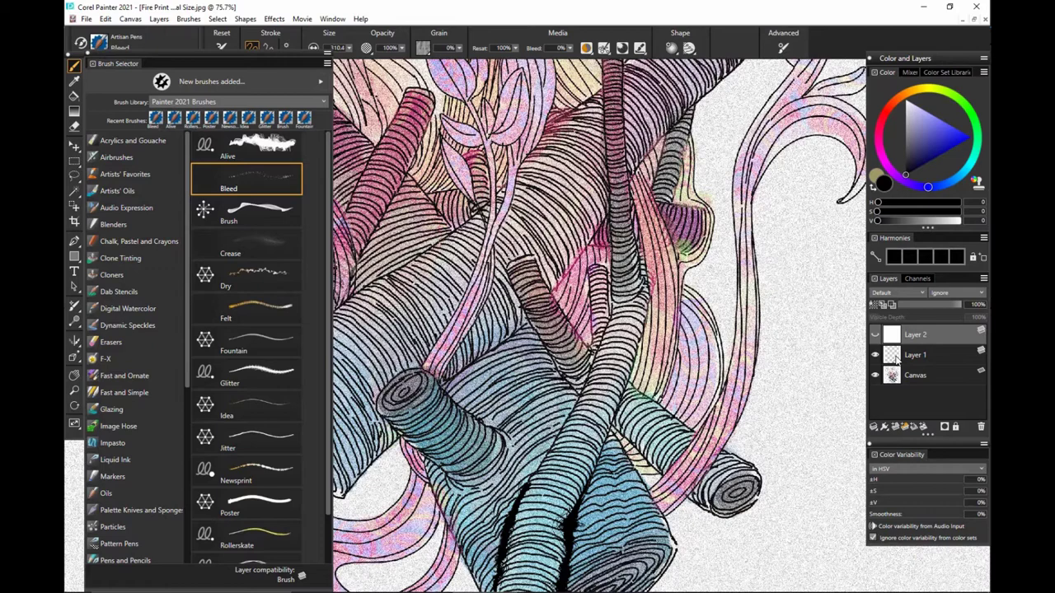
click(897, 359)
drag(711, 506, 775, 329)
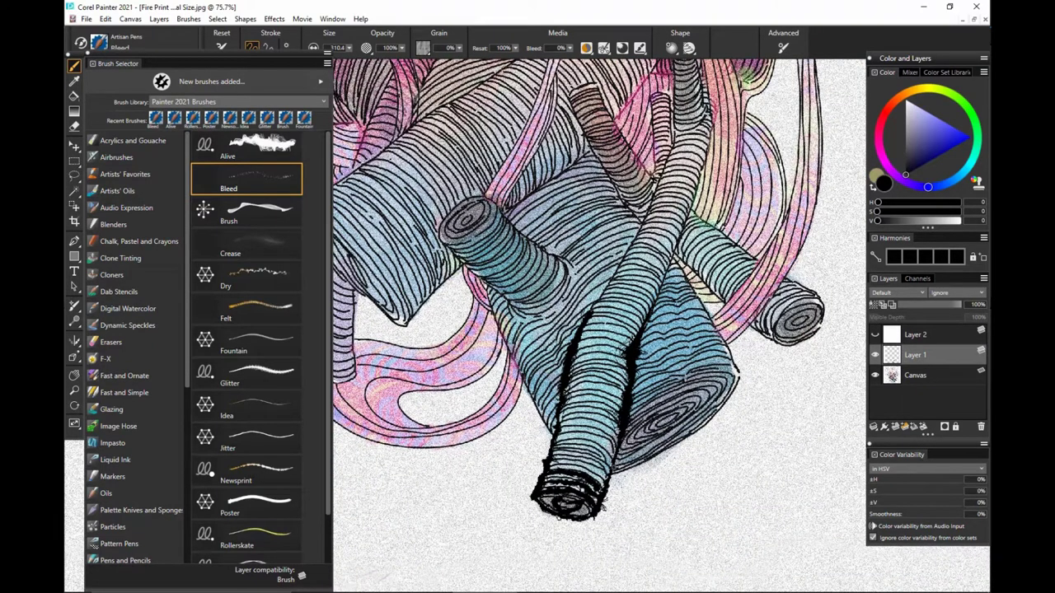
click(875, 334)
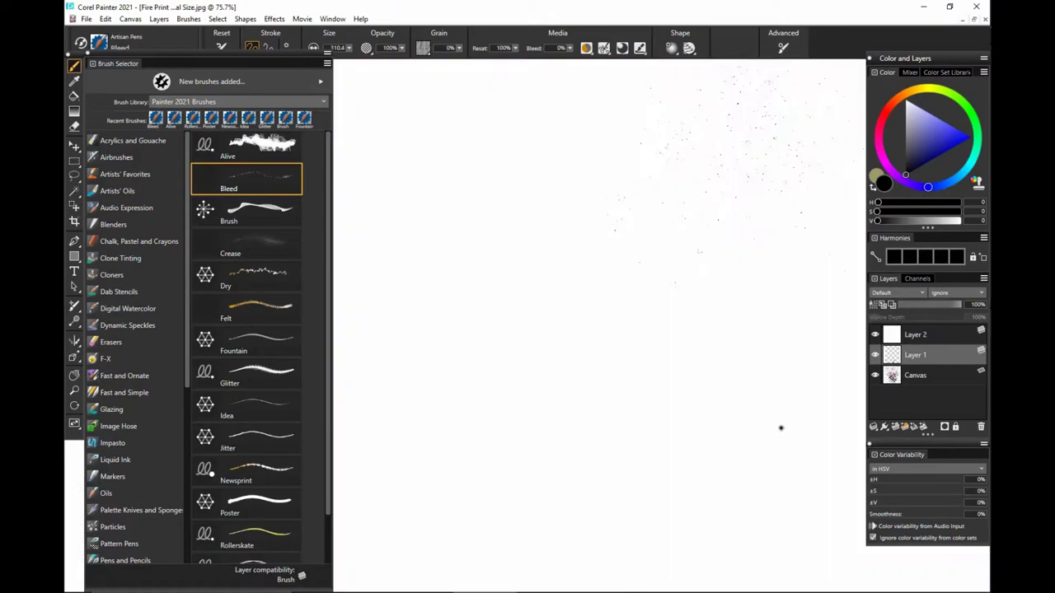
click(890, 341)
drag(657, 405, 669, 381)
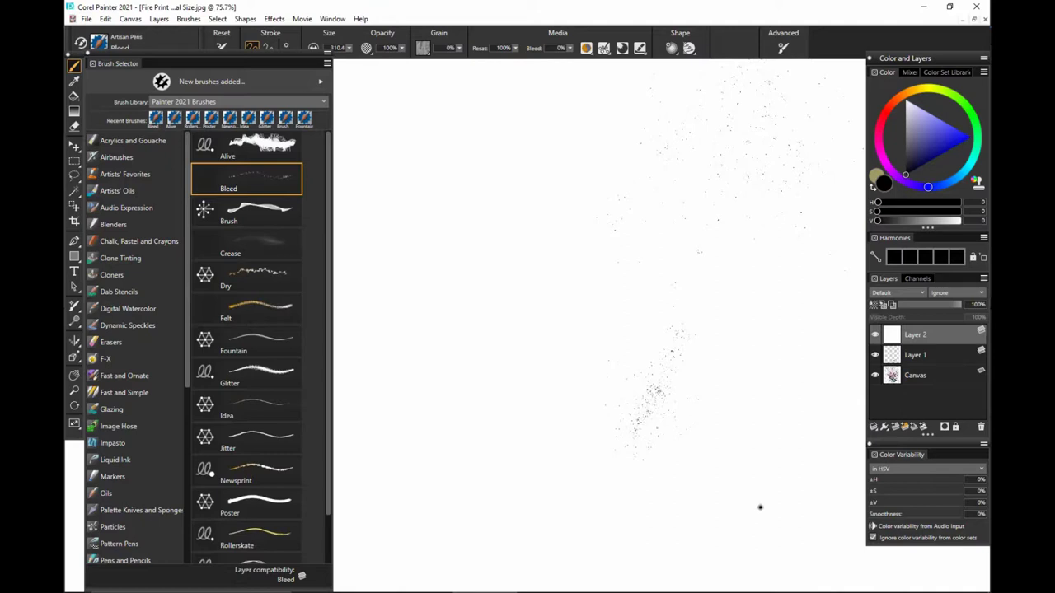
Select the Brush pen, hide Layer 2 and make Layer 1 active
click(260, 217)
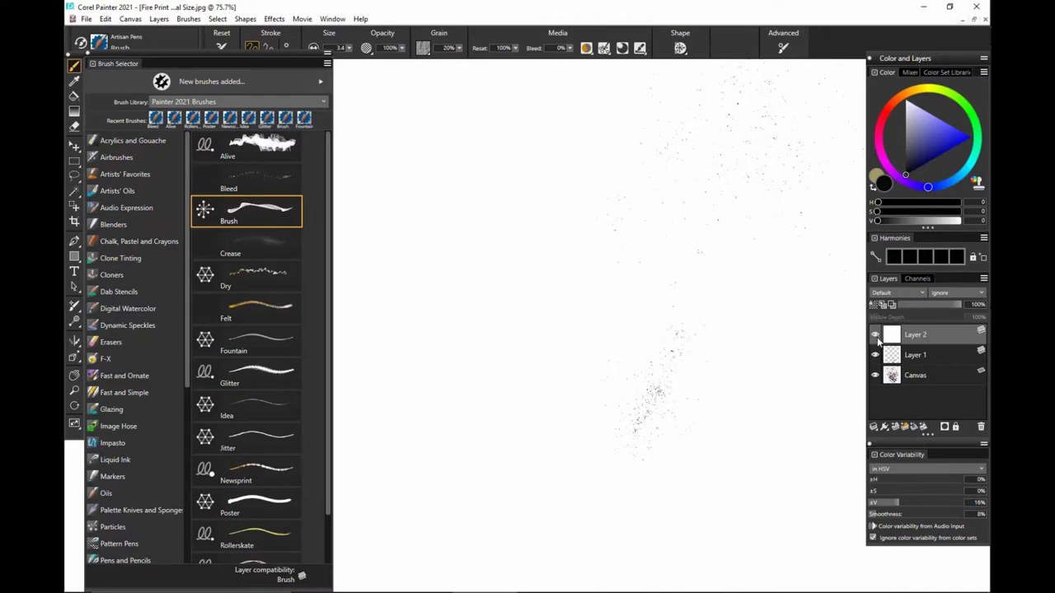
click(875, 336)
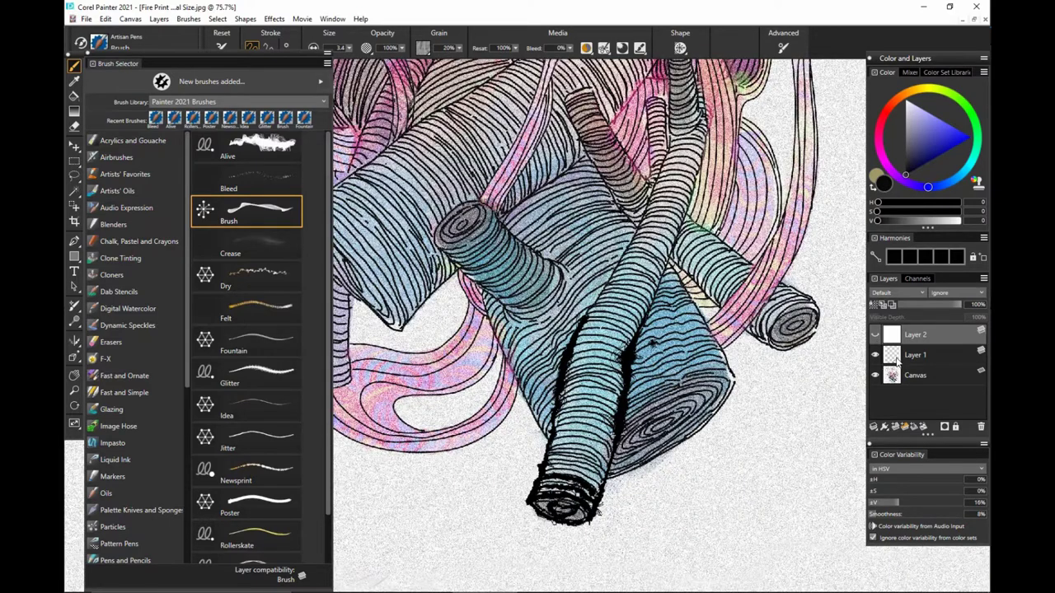
click(907, 355)
drag(772, 404, 759, 434)
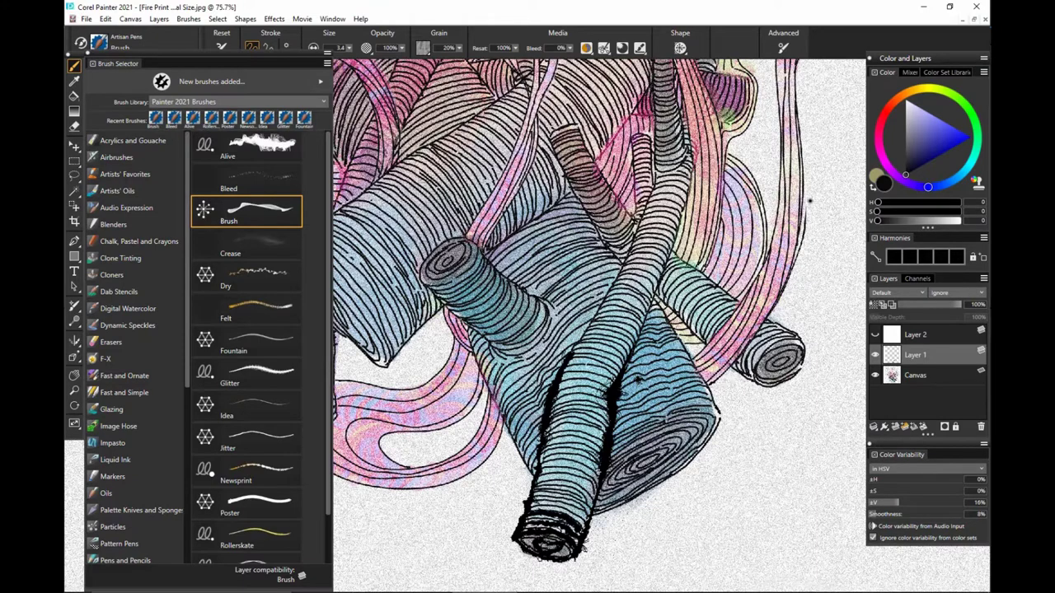
Try thin Brush pen strokes over the pink tendril and the short teal log's end, and undo them
drag(837, 182, 742, 302)
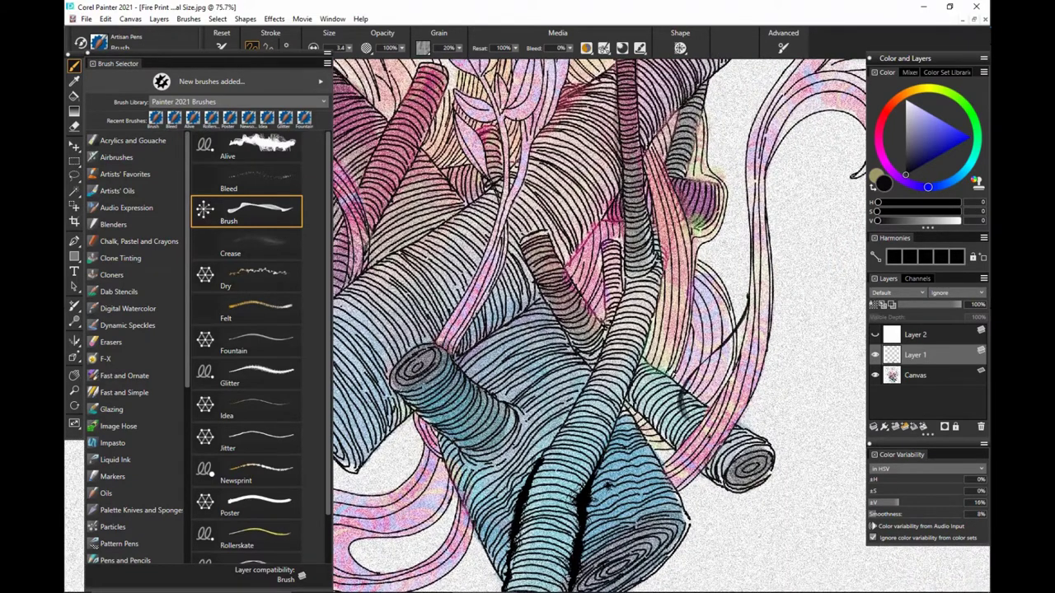
drag(605, 432, 669, 365)
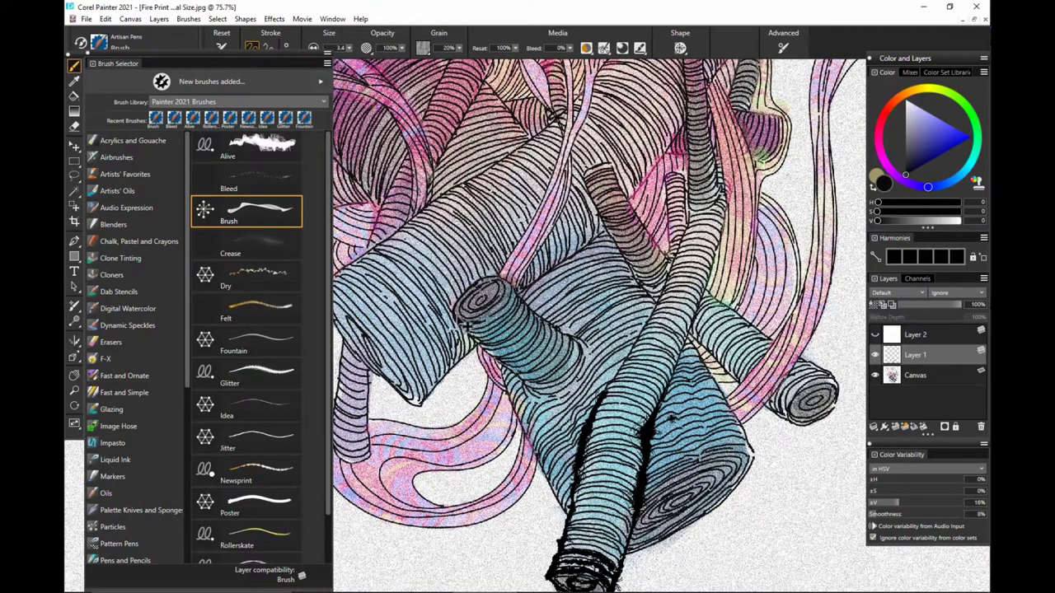
mouse_move(459, 292)
mouse_down()
mouse_move(494, 292)
mouse_move(483, 272)
mouse_move(459, 323)
mouse_move(462, 303)
mouse_up()
key(ctrl+z)
key(ctrl+z)
Outline the end and darken the base of the short teal log with black Brush pen strokes at size 7.7
mouse_move(477, 279)
mouse_down()
mouse_move(456, 300)
mouse_move(458, 323)
mouse_up()
drag(453, 302, 470, 328)
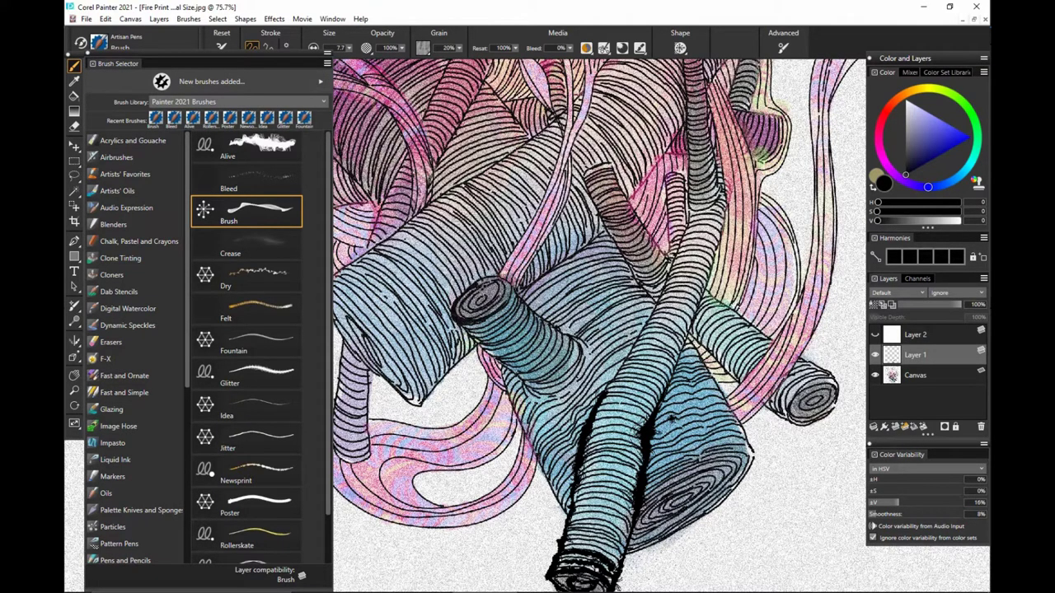
mouse_move(472, 292)
mouse_down()
mouse_move(475, 322)
mouse_move(499, 309)
mouse_up()
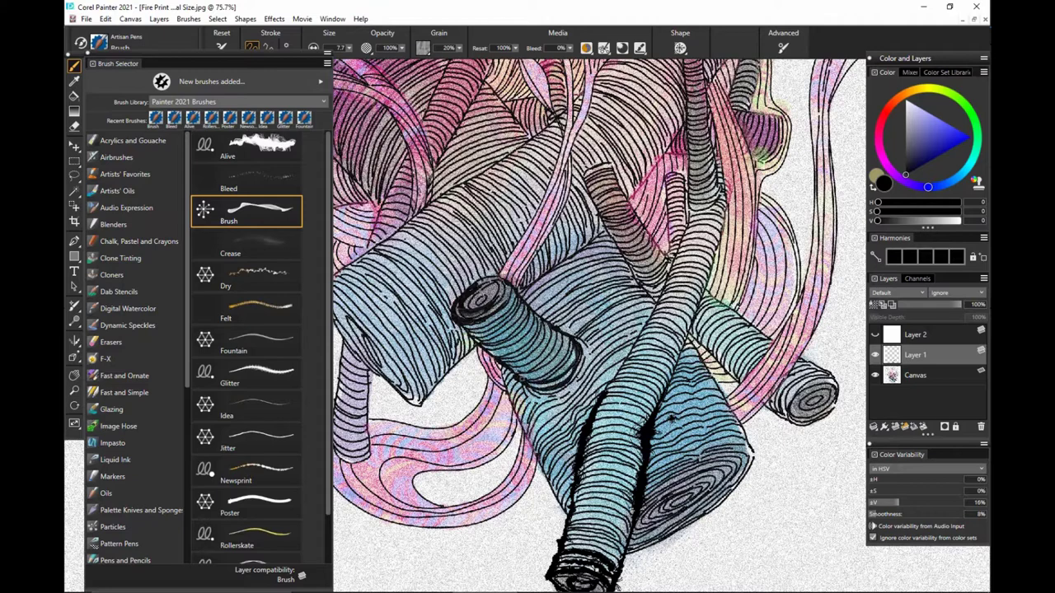
drag(535, 378, 570, 337)
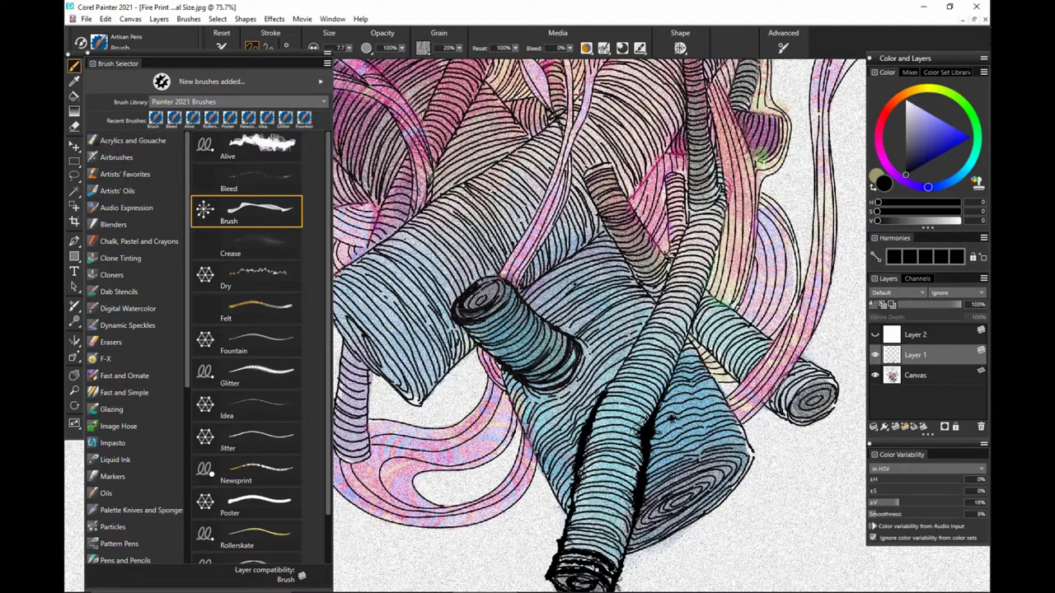
Select the Crease pen, reduce its size to 8.4 and undo its soft test strokes on the blank background
click(249, 254)
drag(824, 345, 699, 387)
drag(773, 339, 773, 363)
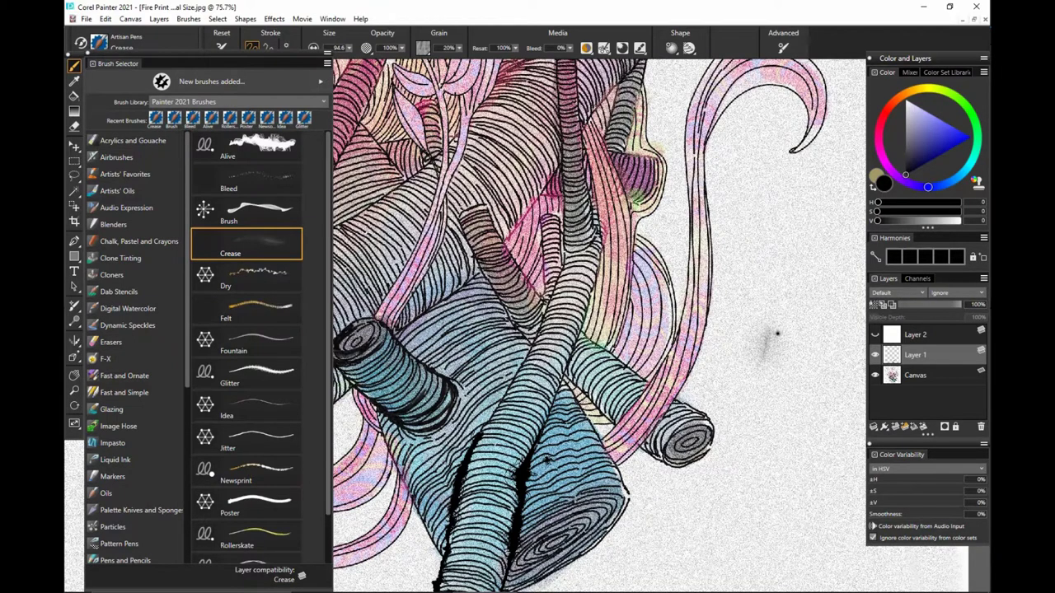
key(ctrl+z)
drag(770, 301, 767, 315)
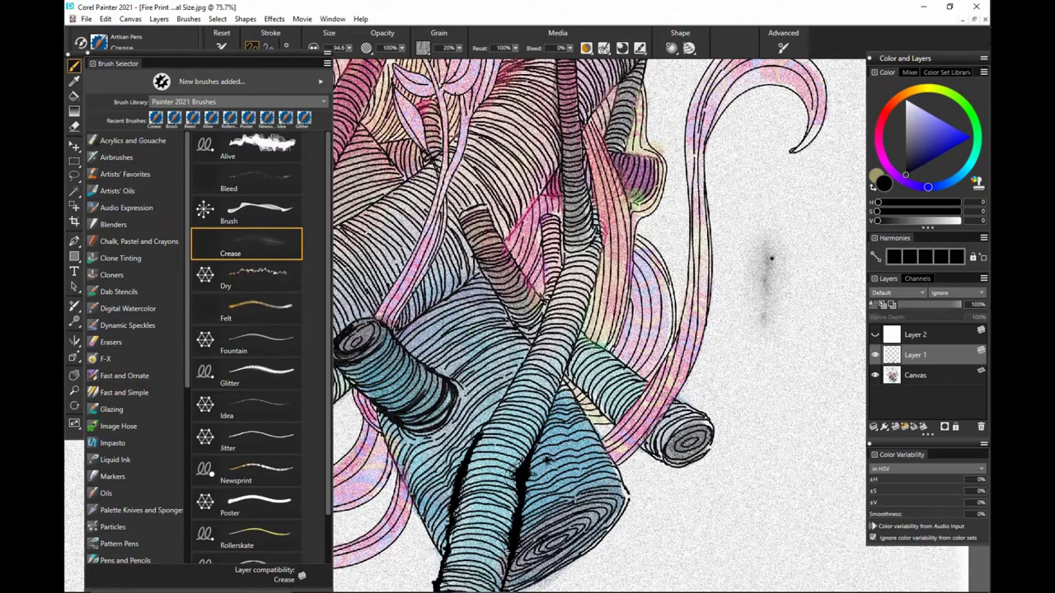
ctrl+alt+click(768, 291)
drag(768, 288, 767, 317)
key(ctrl+z)
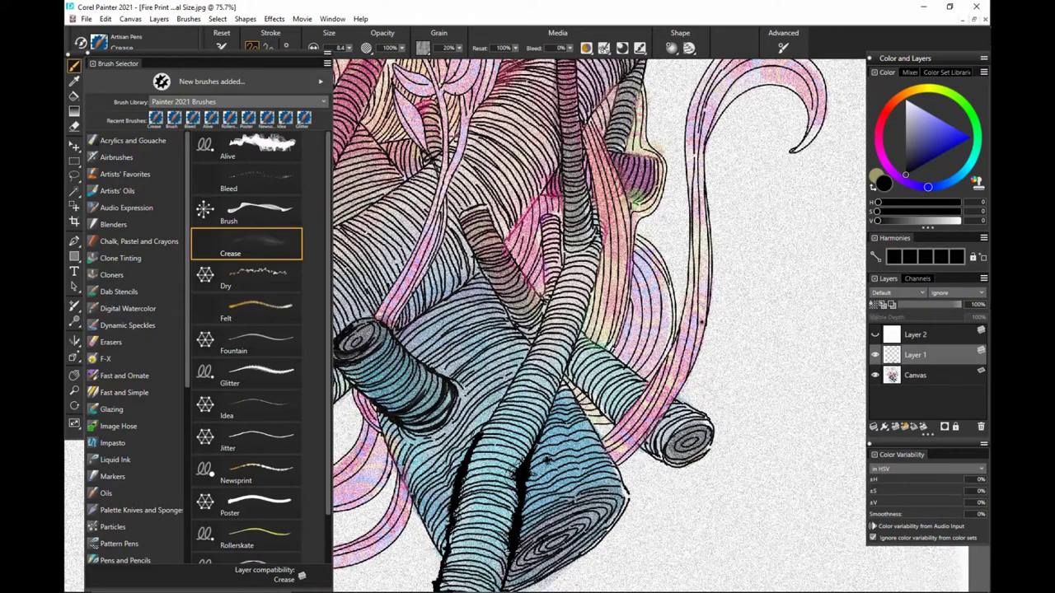
Shade along the inner line of the long pink tendril with soft black Crease strokes, using size 23.8 for the longer ones
drag(697, 320, 702, 319)
key(m)
click(705, 321)
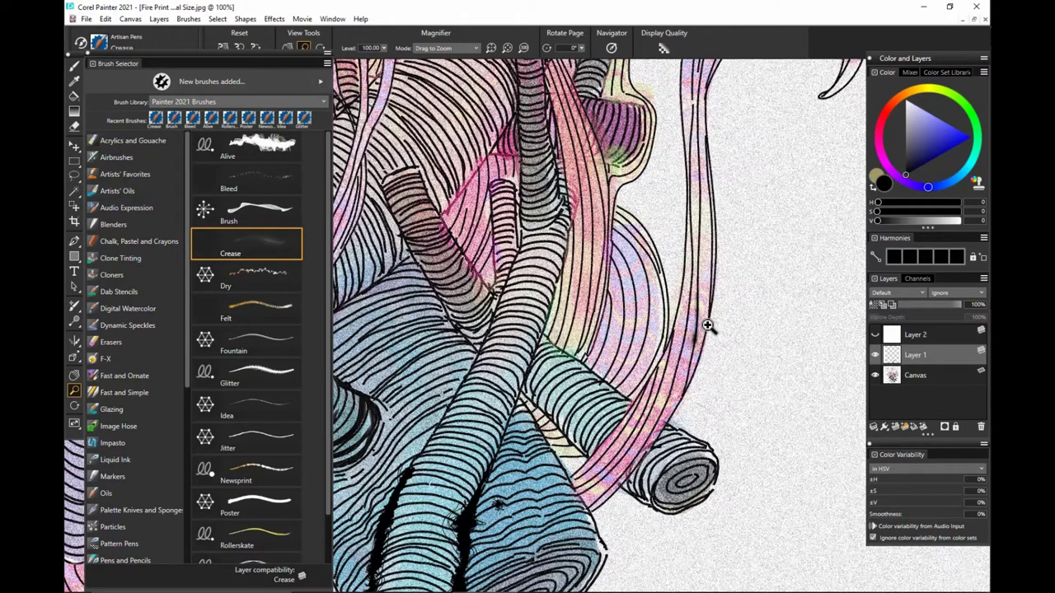
click(709, 329)
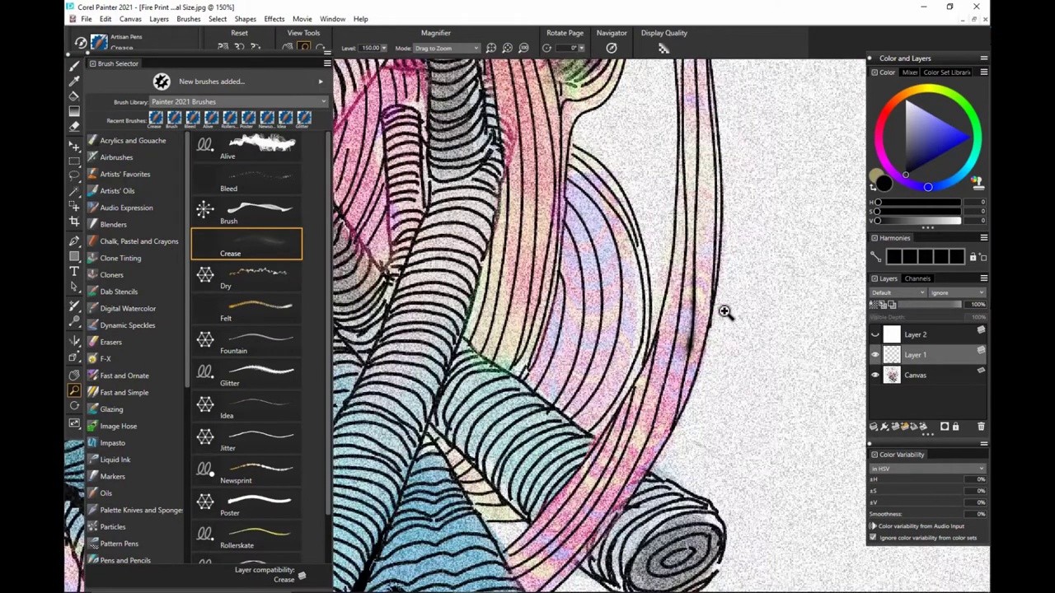
click(524, 48)
drag(848, 316, 467, 435)
drag(681, 552, 739, 399)
mouse_move(737, 437)
mouse_down()
mouse_move(763, 372)
mouse_move(720, 337)
mouse_move(666, 426)
mouse_move(673, 393)
mouse_up()
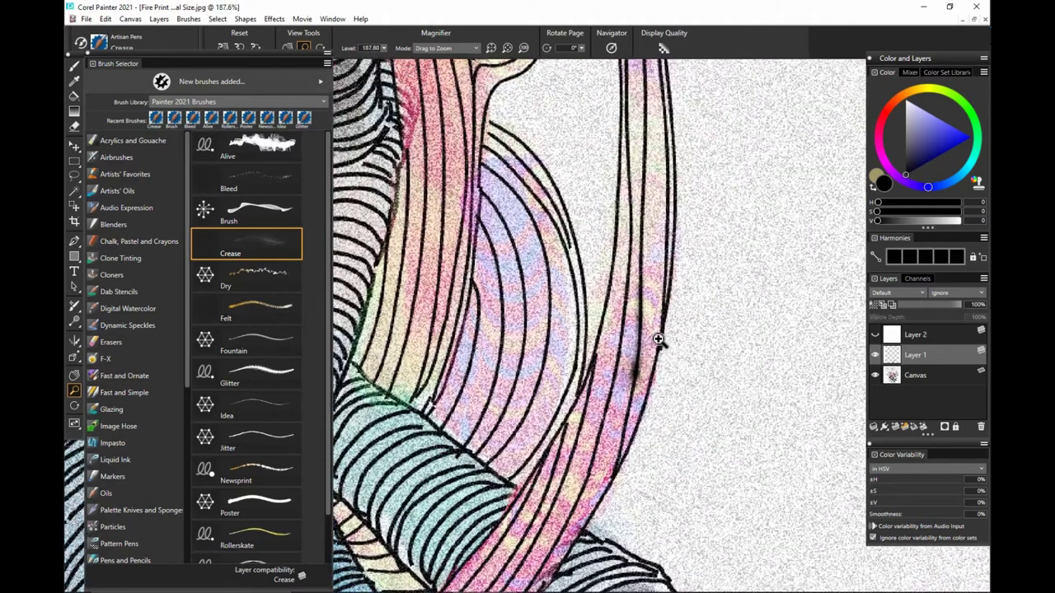
key(b)
mouse_move(644, 244)
mouse_down()
mouse_move(642, 221)
mouse_move(643, 239)
mouse_up()
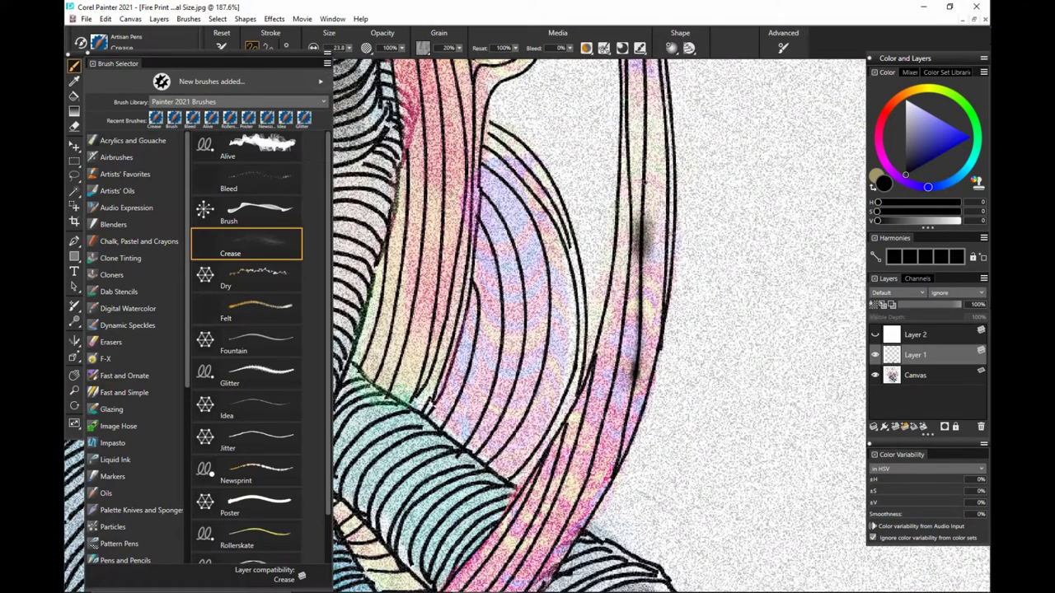
mouse_move(645, 138)
mouse_down()
mouse_move(639, 211)
mouse_move(649, 156)
mouse_move(640, 79)
mouse_up()
drag(650, 281, 639, 334)
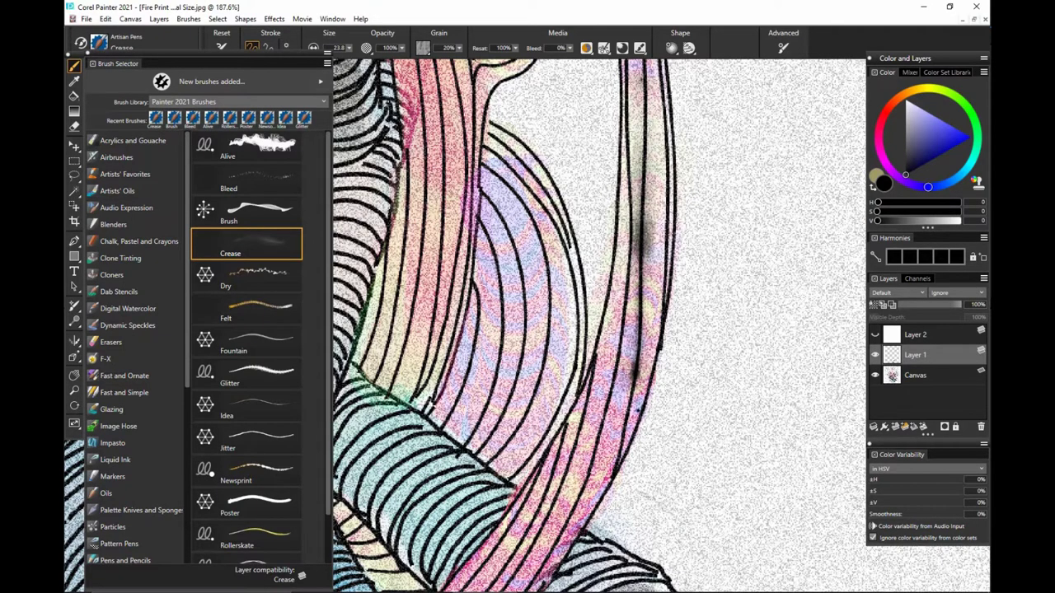
Extend the soft black Crease shading along the long pink tendril's inner line down towards the short teal log
mouse_move(636, 401)
mouse_down()
mouse_move(633, 445)
mouse_move(626, 394)
mouse_move(628, 438)
mouse_up()
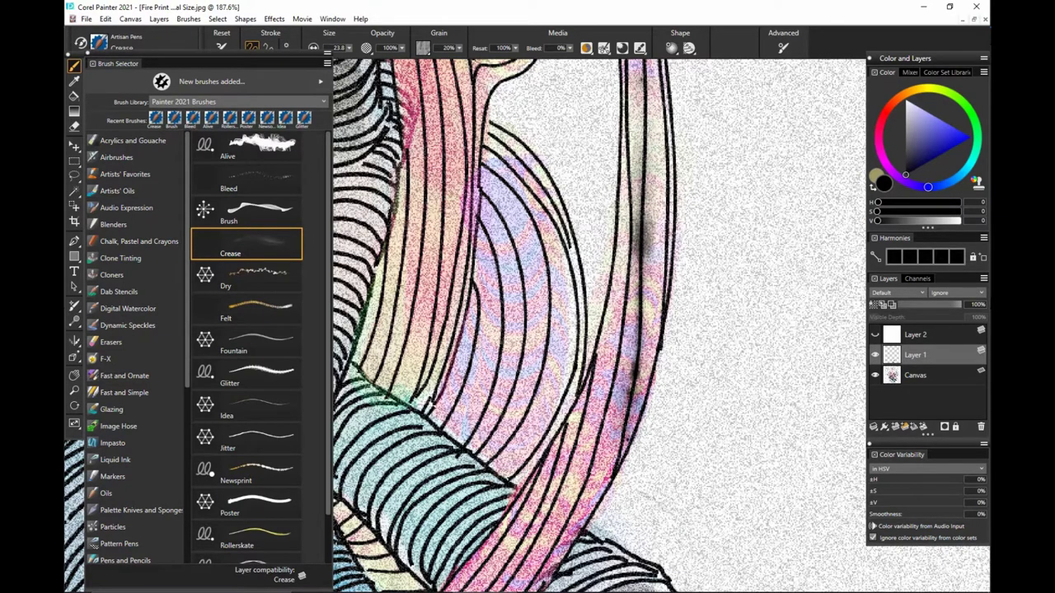
drag(623, 476, 615, 441)
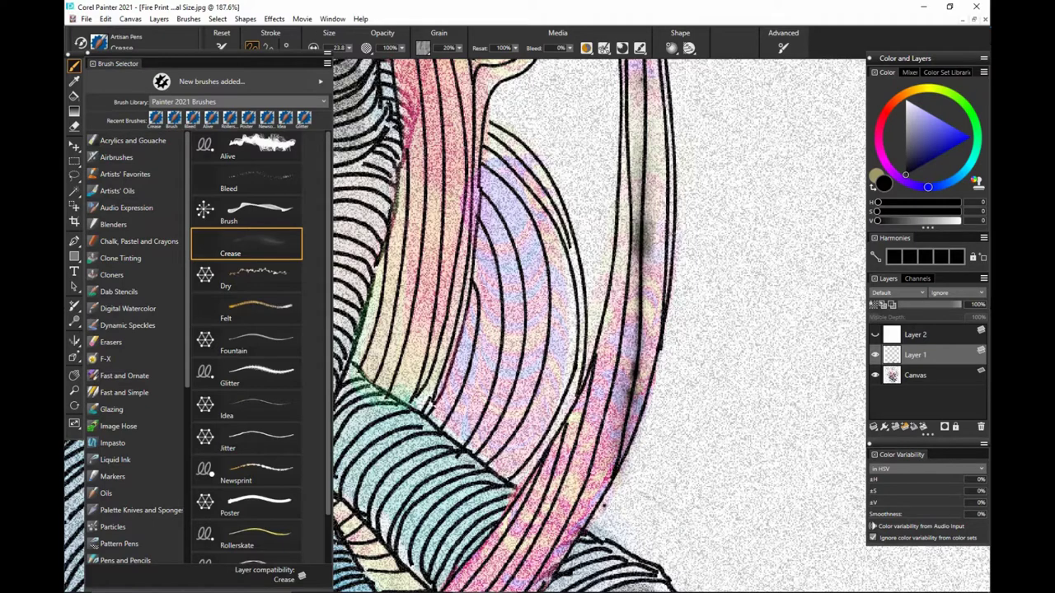
mouse_move(602, 505)
mouse_down()
mouse_move(592, 485)
mouse_move(601, 511)
mouse_move(598, 495)
mouse_up()
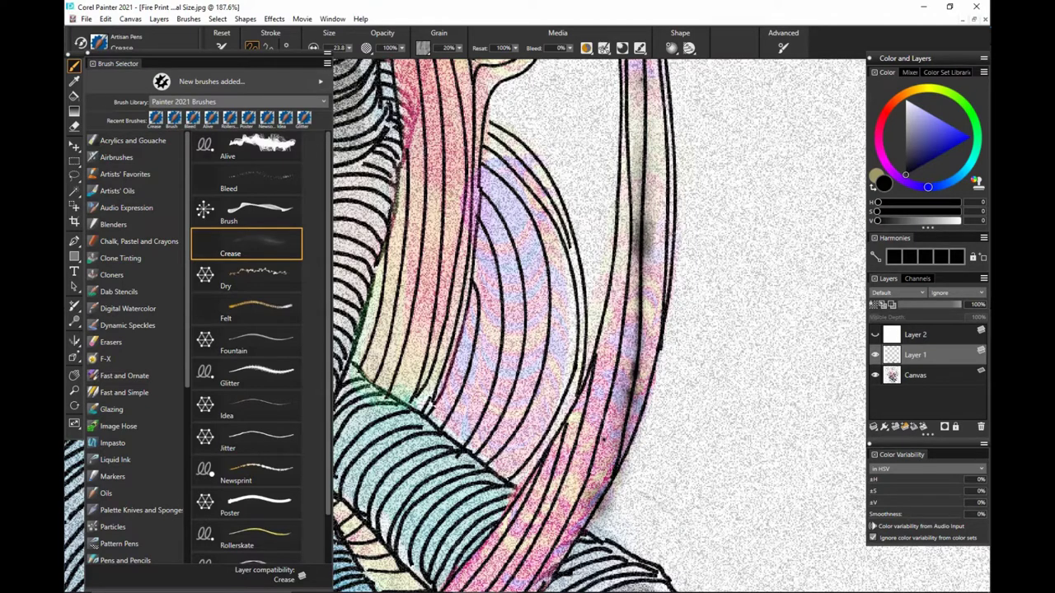
Darken both sides of the long pink tendril's middle and lower bend with broad, soft black Crease strokes
mouse_move(603, 440)
mouse_down()
mouse_move(570, 524)
mouse_move(599, 452)
mouse_move(628, 311)
mouse_move(628, 206)
mouse_up()
drag(656, 378, 668, 136)
mouse_move(621, 253)
mouse_down()
mouse_move(624, 183)
mouse_move(614, 301)
mouse_move(575, 475)
mouse_up()
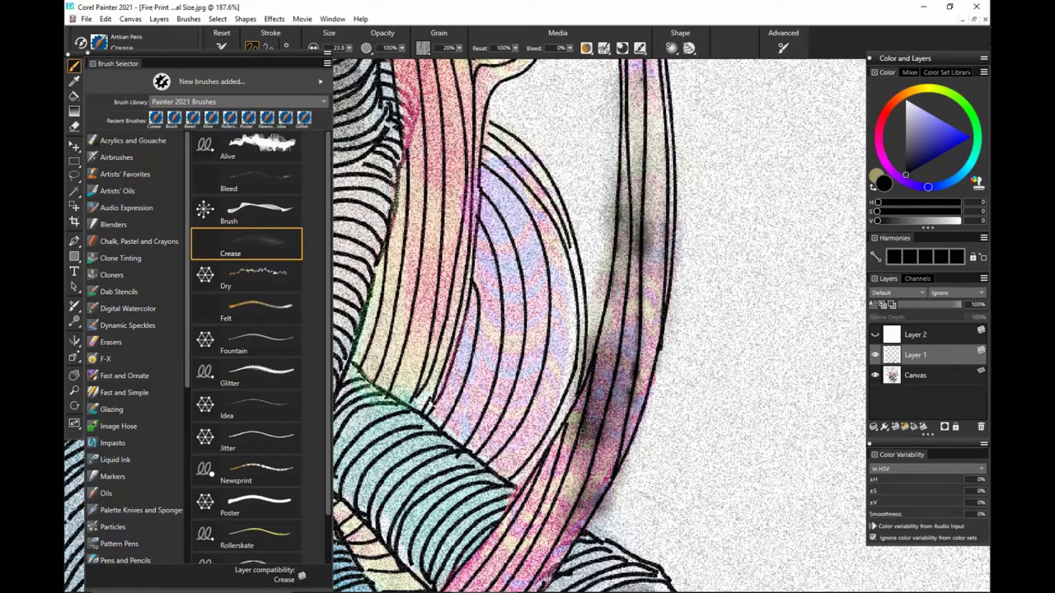
mouse_move(576, 438)
mouse_down()
mouse_move(551, 525)
mouse_move(623, 421)
mouse_up()
key(space)
mouse_move(620, 381)
mouse_down()
mouse_move(579, 463)
mouse_move(552, 480)
mouse_up()
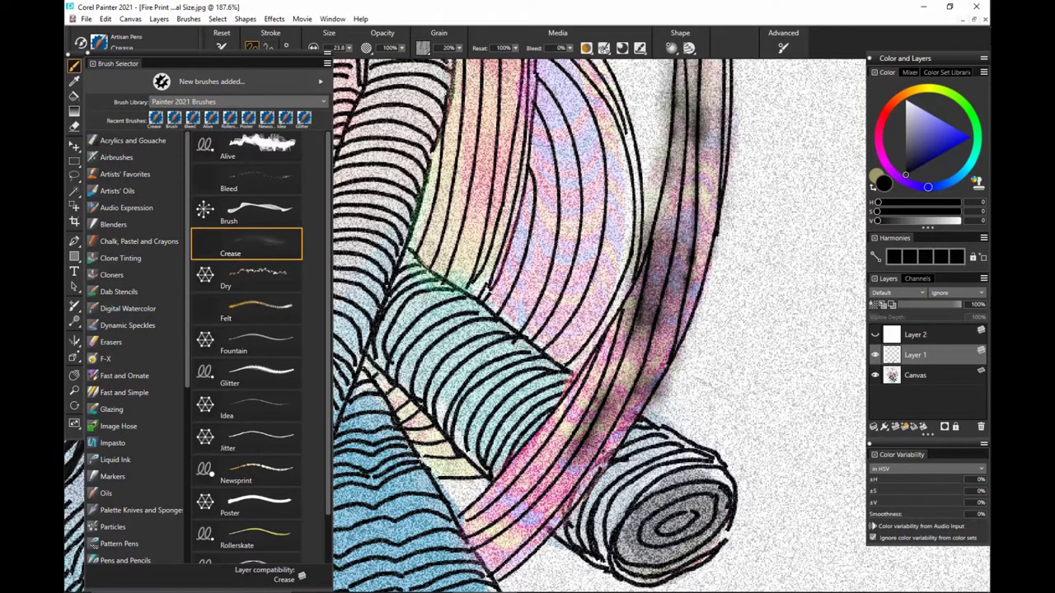
drag(615, 429, 581, 488)
Select and show the white Layer 2, and make a few soft black Crease test strokes on it
key(space)
mouse_move(703, 411)
mouse_down()
mouse_move(672, 450)
mouse_move(708, 428)
mouse_move(703, 443)
mouse_move(697, 434)
mouse_up()
key(ctrl+space)
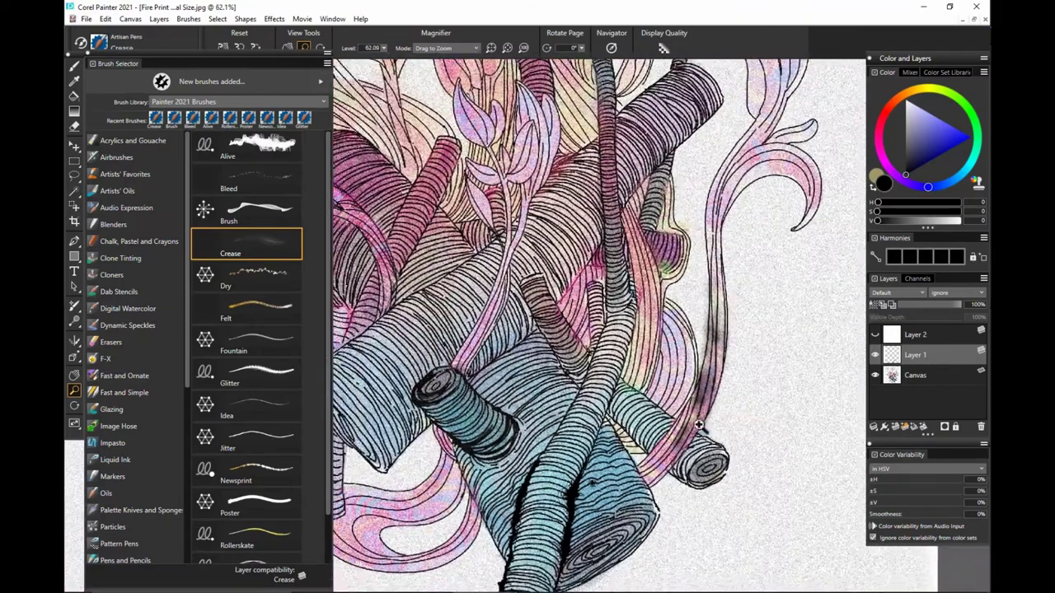
scroll(717, 375, up, 4)
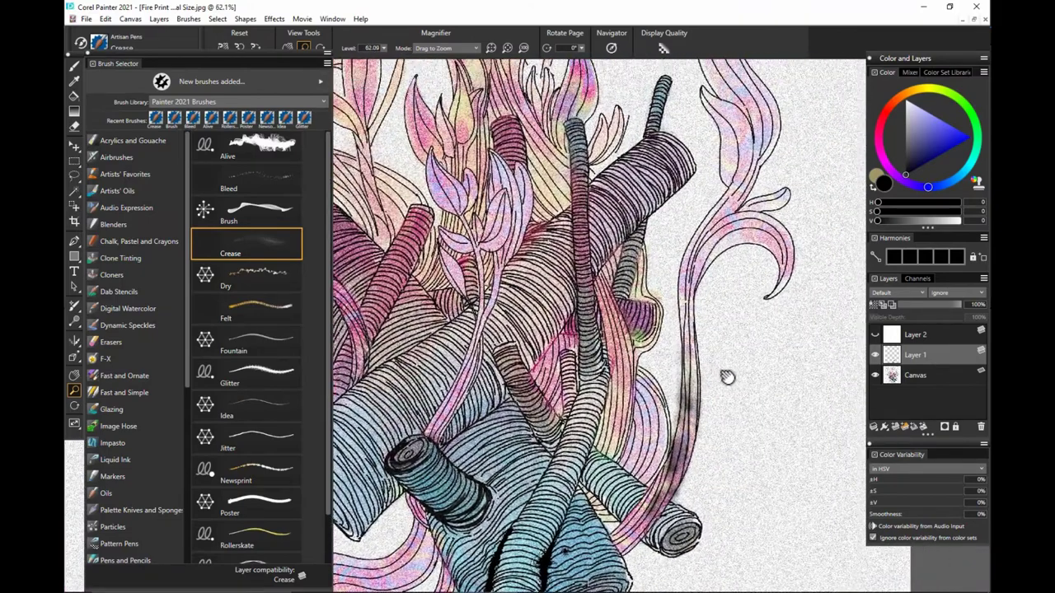
key(b)
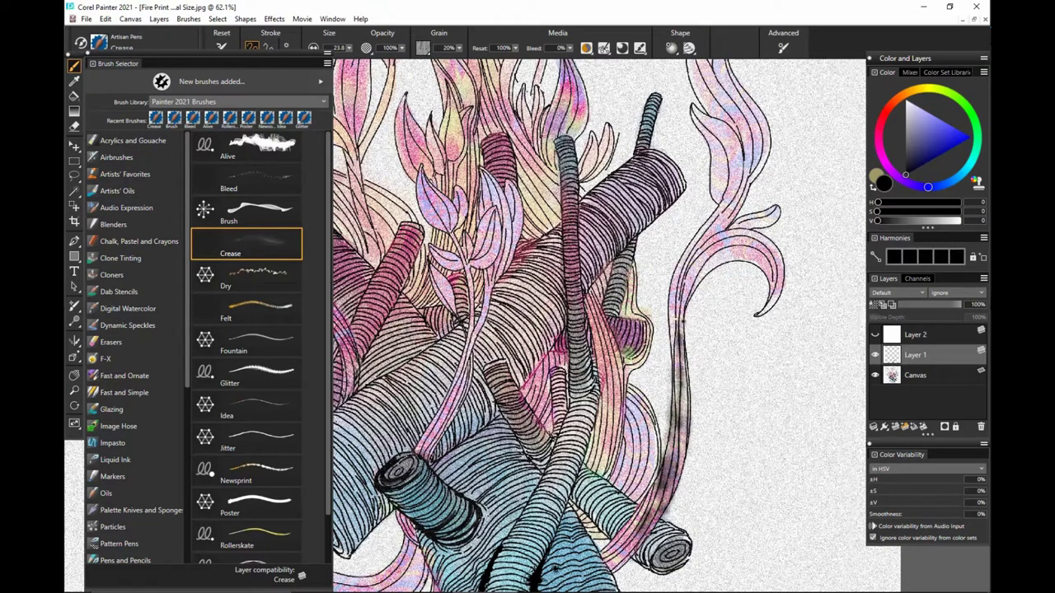
scroll(737, 483, down, 2)
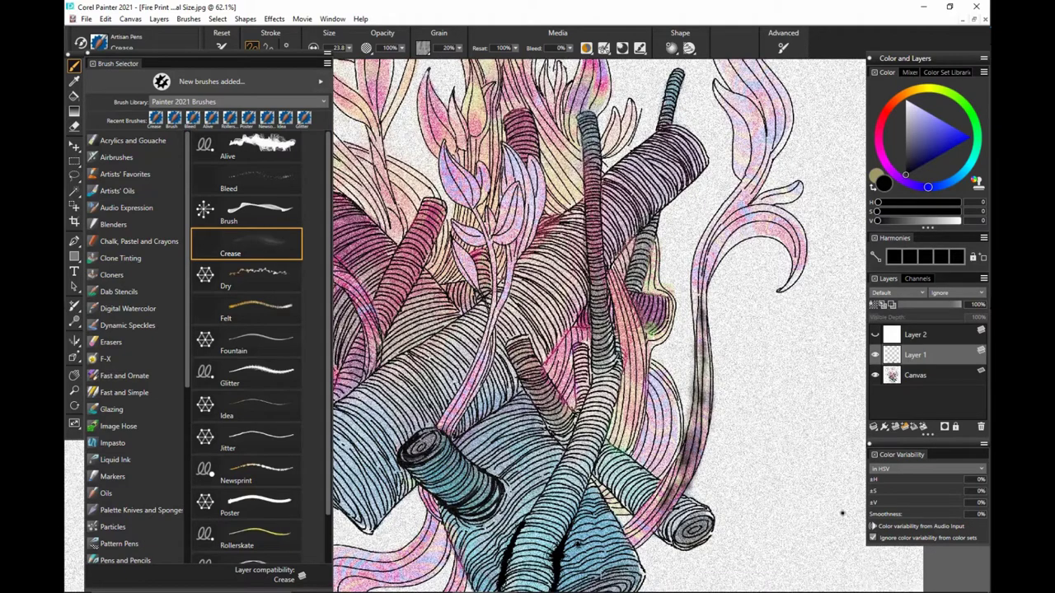
click(932, 333)
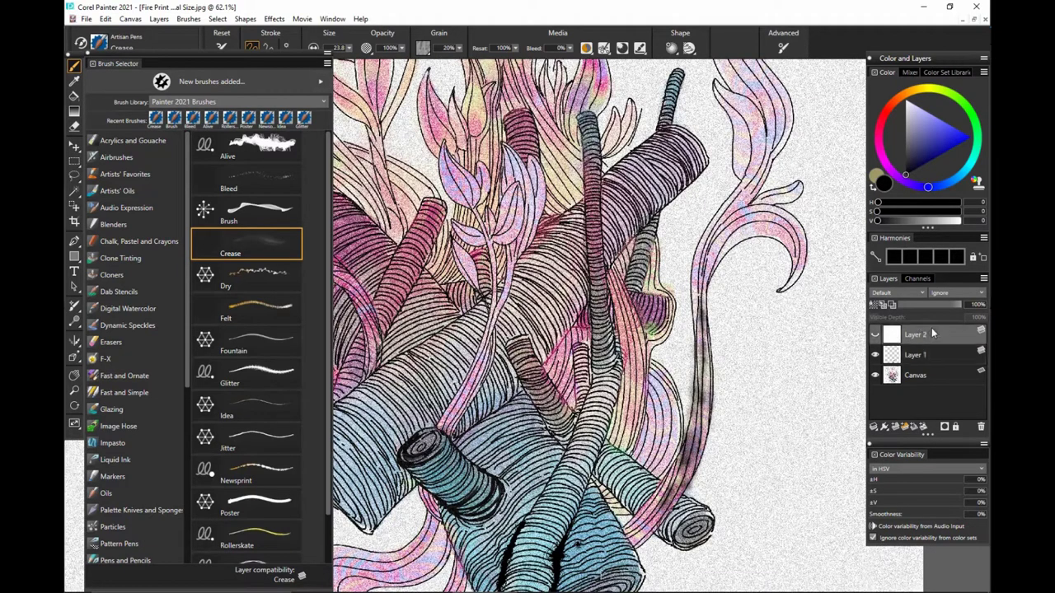
click(875, 335)
mouse_move(527, 444)
mouse_down()
mouse_move(640, 417)
mouse_move(644, 397)
mouse_up()
mouse_move(544, 386)
mouse_down()
mouse_move(545, 428)
mouse_move(554, 464)
mouse_move(570, 374)
mouse_up()
key(ctrl+space)
mouse_move(567, 422)
mouse_down()
mouse_move(585, 423)
mouse_move(584, 404)
mouse_up()
Select the Dry pen, undo its large test strokes on Layer 2, and reduce its size
click(289, 287)
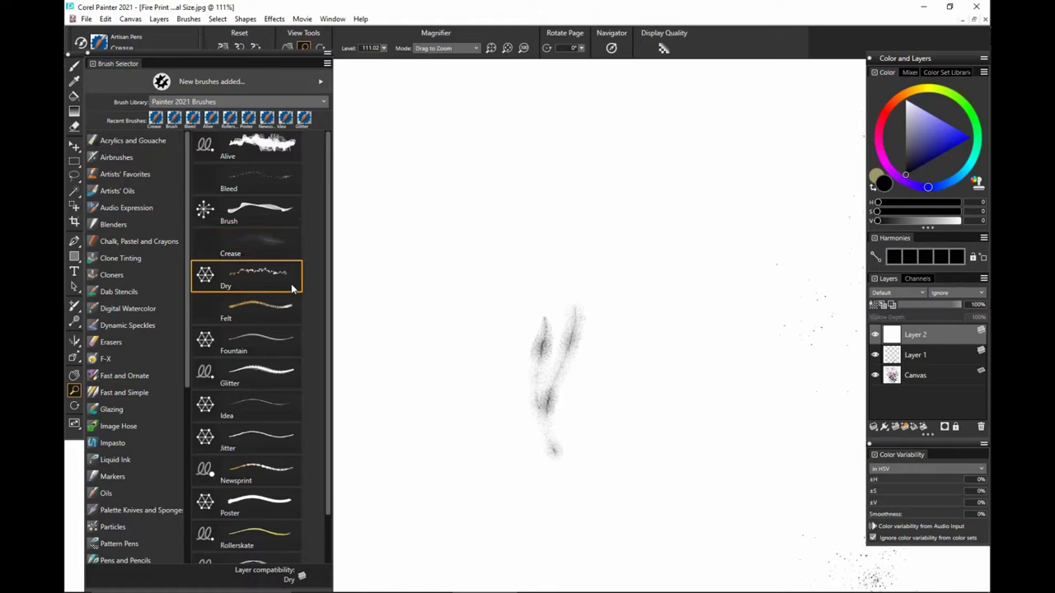
mouse_move(612, 280)
mouse_down()
mouse_move(686, 278)
mouse_move(681, 369)
mouse_up()
key(ctrl+z)
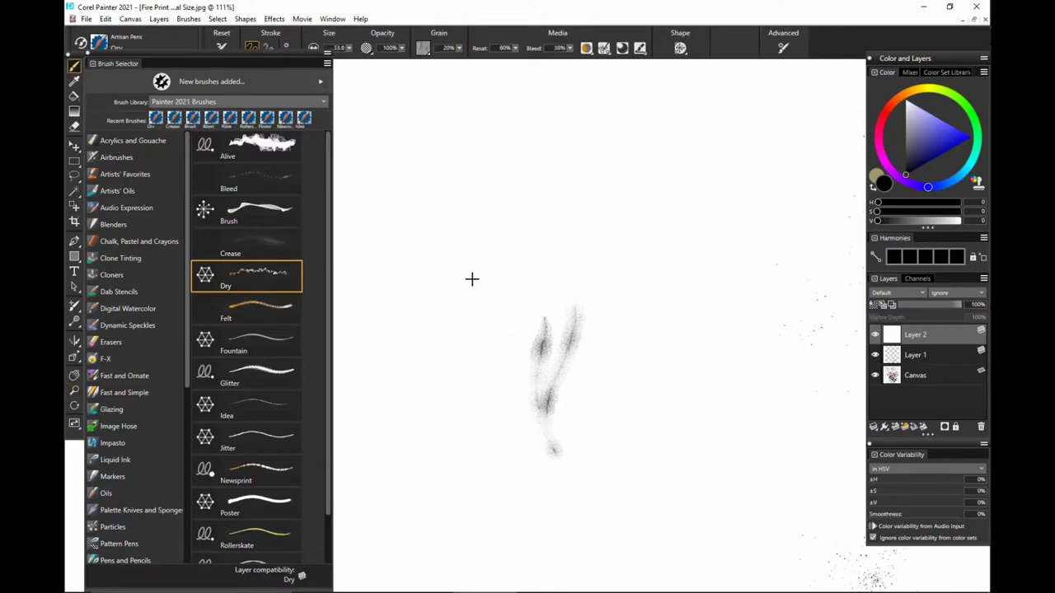
drag(469, 271, 458, 286)
drag(419, 321, 625, 188)
key(ctrl+z)
key(bracketleft)
key(bracketleft)
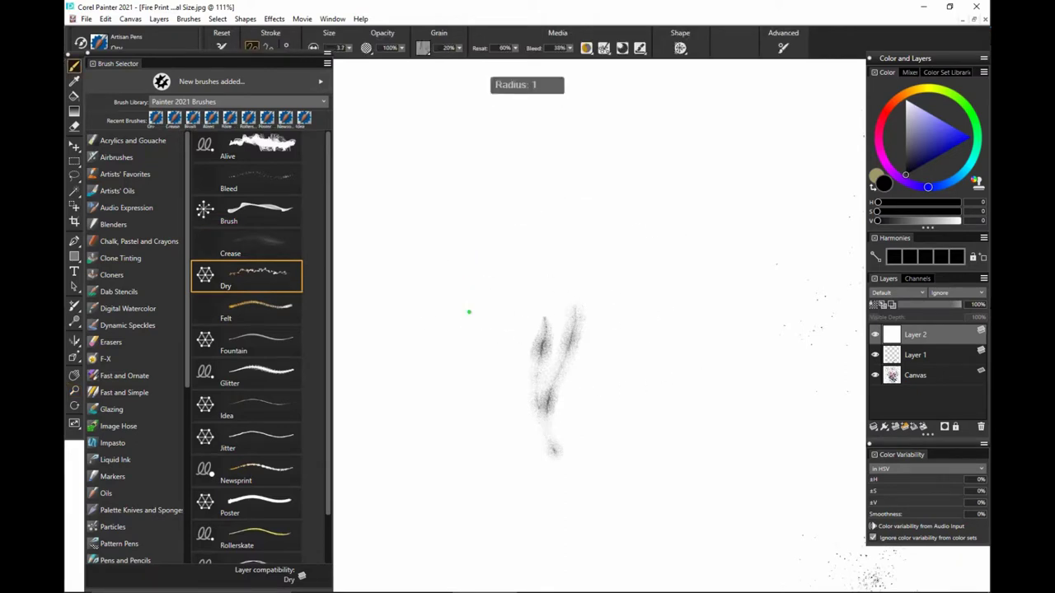
Draw thin, jagged black Dry pen test strokes at size 1.8 around the Crease marks on Layer 2
drag(436, 324, 537, 230)
mouse_move(491, 260)
mouse_down()
mouse_move(713, 196)
mouse_move(517, 280)
mouse_move(622, 207)
mouse_move(631, 230)
mouse_move(681, 229)
mouse_move(655, 231)
mouse_move(664, 228)
mouse_move(669, 268)
mouse_move(659, 286)
mouse_move(689, 263)
mouse_move(671, 355)
mouse_up()
mouse_move(725, 219)
mouse_down()
mouse_move(714, 270)
mouse_move(634, 434)
mouse_up()
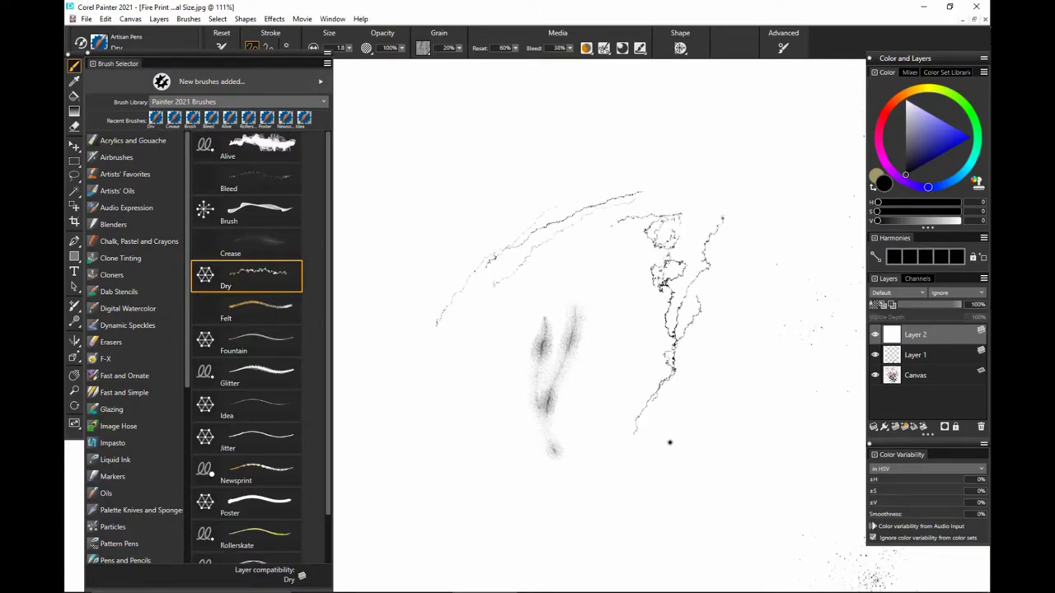
drag(689, 378, 620, 464)
drag(674, 394, 638, 467)
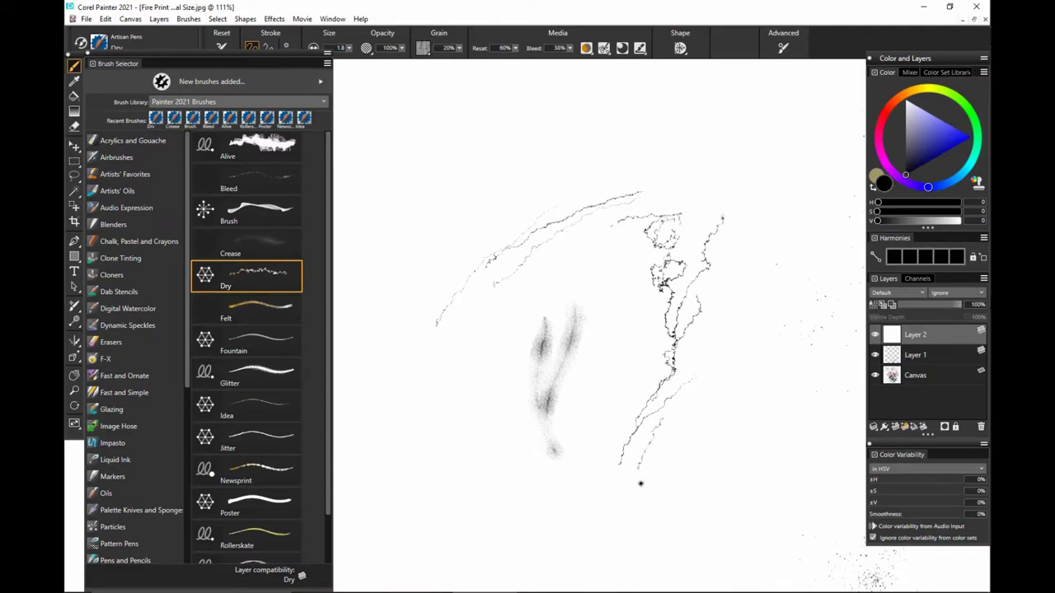
Hide Layer 2, select Layer 1, and undo the trial Dry strokes around the short teal log's grey end
click(906, 377)
click(875, 334)
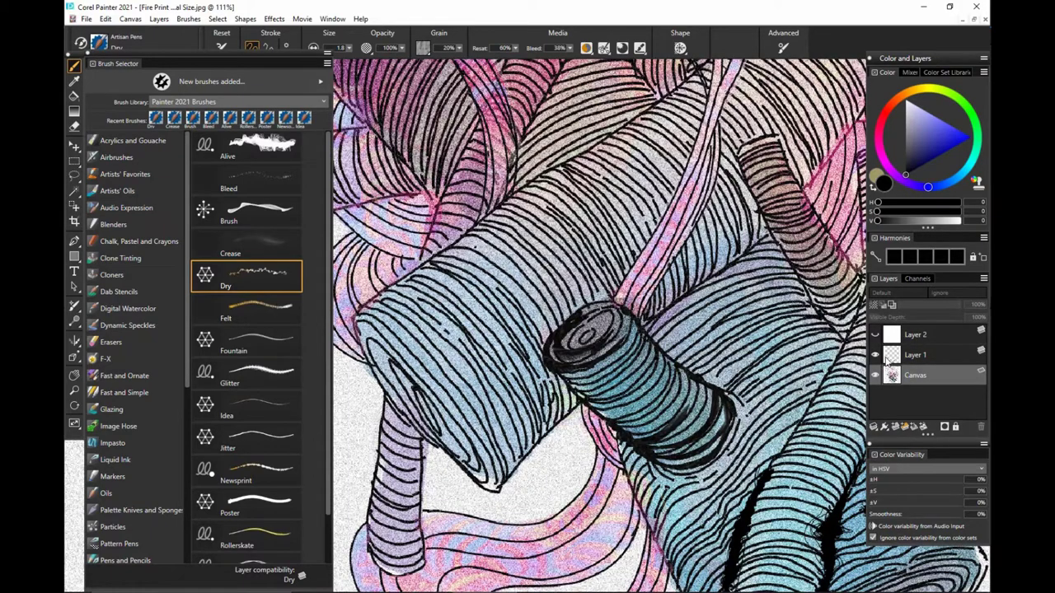
click(887, 361)
mouse_move(763, 486)
mouse_down()
mouse_move(645, 440)
mouse_move(458, 420)
mouse_up()
mouse_move(725, 450)
mouse_down()
mouse_move(771, 440)
mouse_move(801, 403)
mouse_up()
key(ctrl+z)
key(ctrl+z)
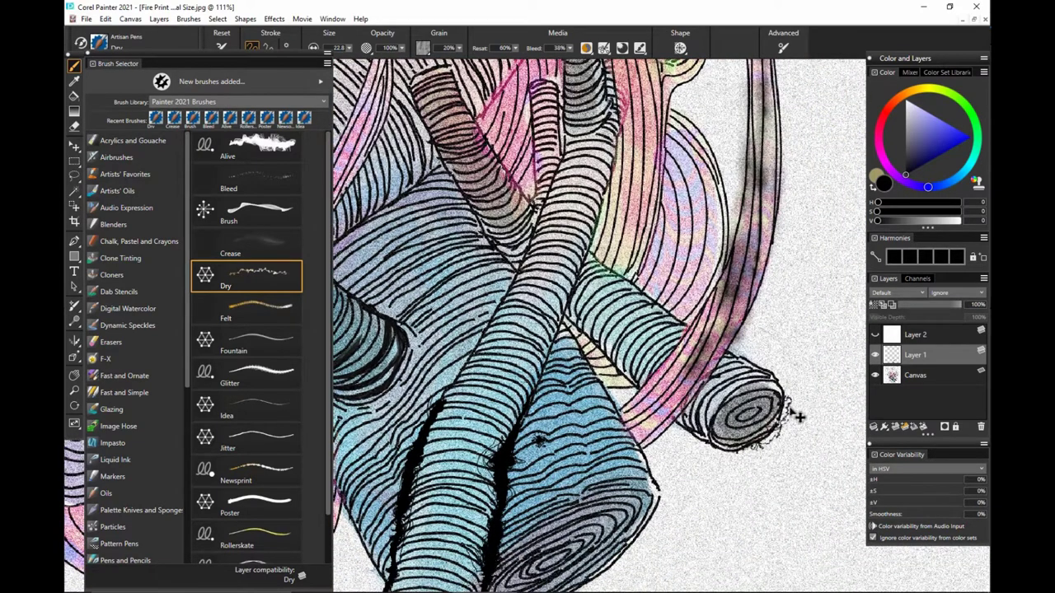
key(ctrl+z)
key(ctrl+z)
key(ctrl+z)
Outline the short teal log's grey end with broken black Dry pen strokes at size 22.8
key(bracketright)
key(bracketright)
key(bracketright)
key(bracketright)
key(bracketright)
key(bracketright)
key(bracketright)
key(bracketright)
key(bracketright)
key(bracketright)
key(bracketright)
key(bracketright)
key(bracketright)
key(bracketright)
key(bracketright)
key(bracketright)
key(bracketright)
key(bracketright)
key(bracketright)
key(bracketright)
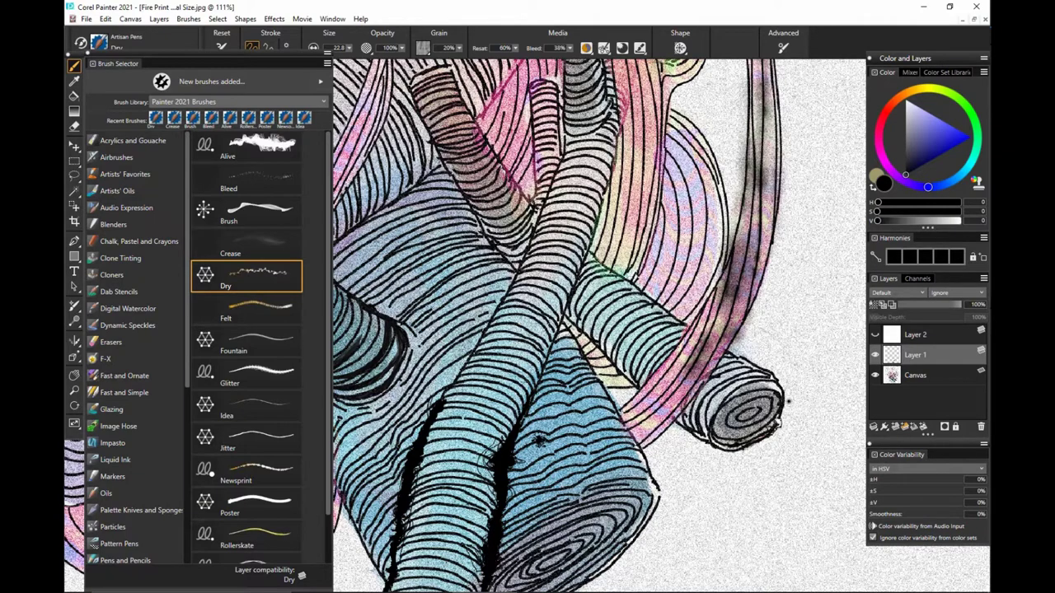
drag(789, 402, 728, 394)
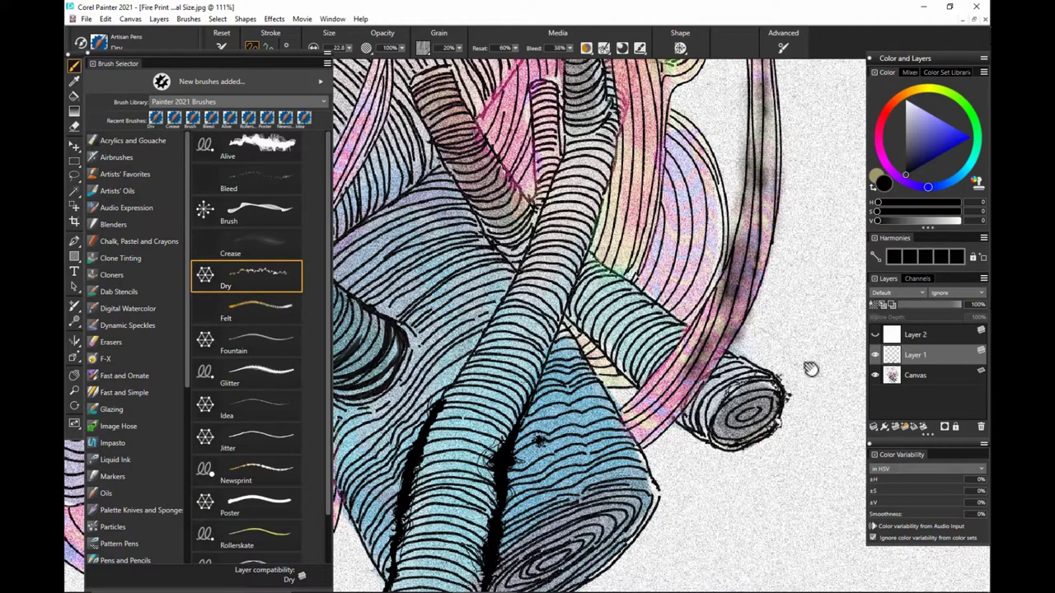
Build up jagged black Dry pen lines along the inner curve of the pink tendril's curled leaf, undoing unwanted strokes
mouse_move(810, 370)
mouse_down()
mouse_move(767, 417)
mouse_move(714, 563)
mouse_move(720, 412)
mouse_up()
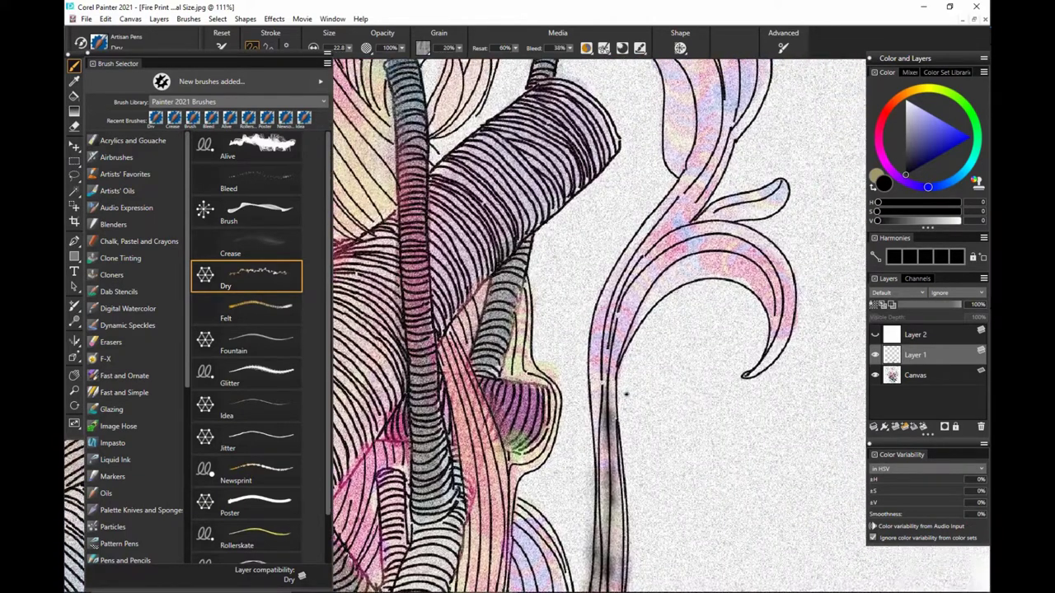
drag(620, 408, 679, 294)
key(ctrl+z)
mouse_move(626, 393)
mouse_down()
mouse_move(638, 358)
mouse_move(688, 310)
mouse_up()
mouse_move(620, 380)
mouse_down()
mouse_move(708, 282)
mouse_move(645, 321)
mouse_move(718, 282)
mouse_up()
key(ctrl+z)
mouse_move(648, 322)
mouse_down()
mouse_move(697, 280)
mouse_move(763, 278)
mouse_up()
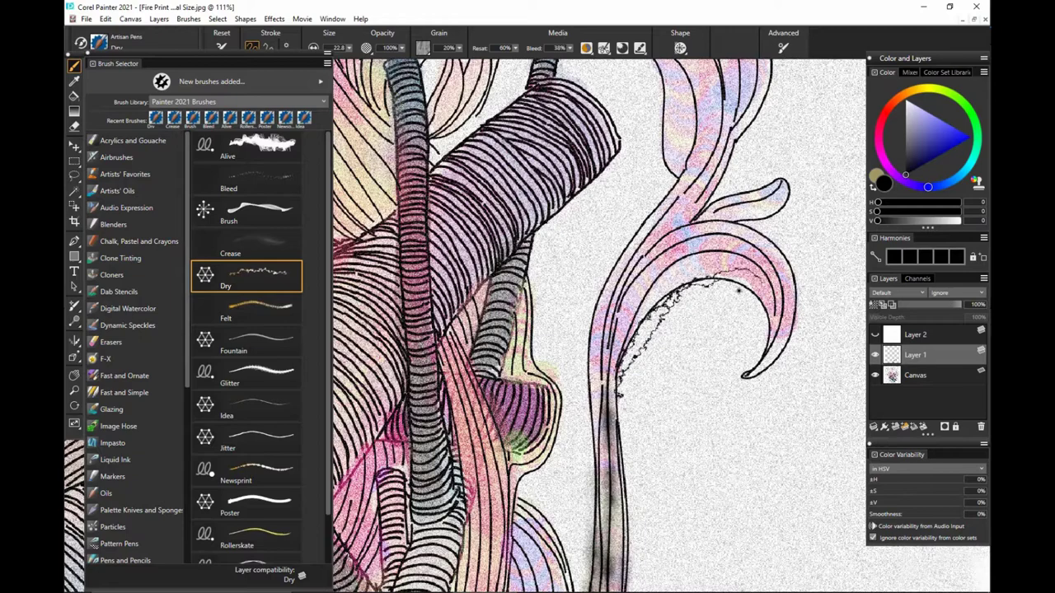
key(ctrl+z)
mouse_move(644, 313)
mouse_down()
mouse_move(743, 285)
mouse_move(767, 316)
mouse_up()
mouse_move(652, 316)
mouse_down()
mouse_move(620, 375)
mouse_move(689, 285)
mouse_move(766, 328)
mouse_up()
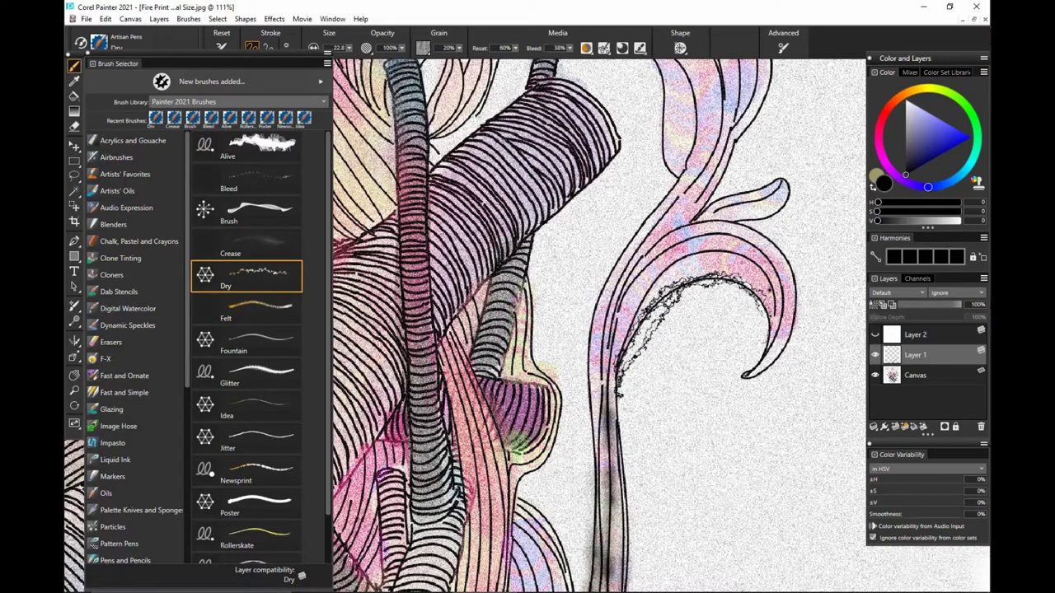
Select the Felt pen and undo its test strokes beside the lower part of the long pink tendril
drag(651, 441, 692, 409)
mouse_move(666, 468)
mouse_down()
mouse_move(692, 438)
mouse_move(682, 410)
mouse_up()
click(293, 306)
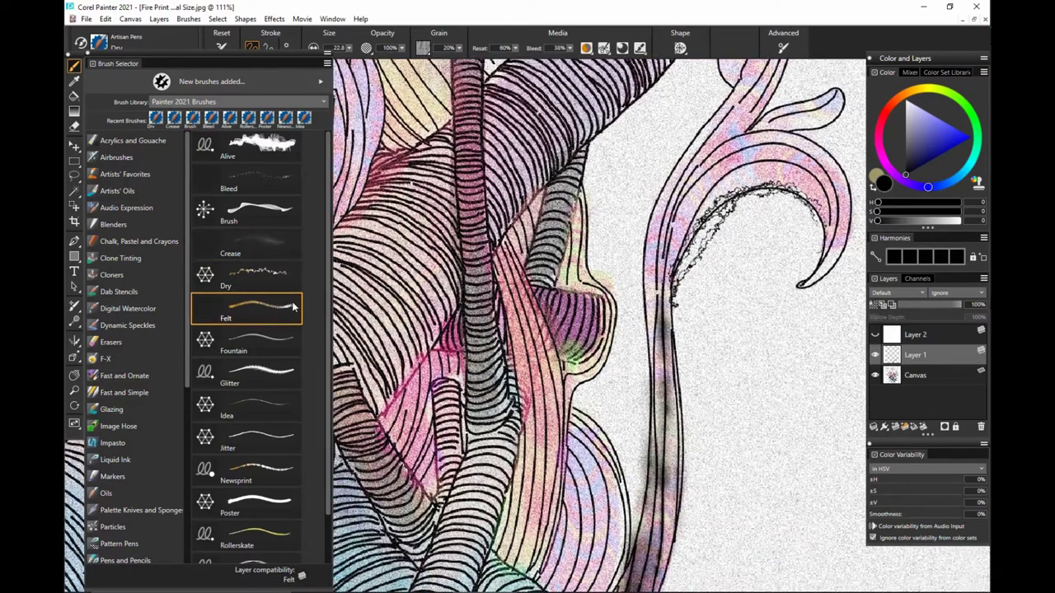
mouse_move(772, 437)
mouse_down()
mouse_move(725, 398)
mouse_move(684, 523)
mouse_move(724, 401)
mouse_move(652, 453)
mouse_up()
key(ctrl+z)
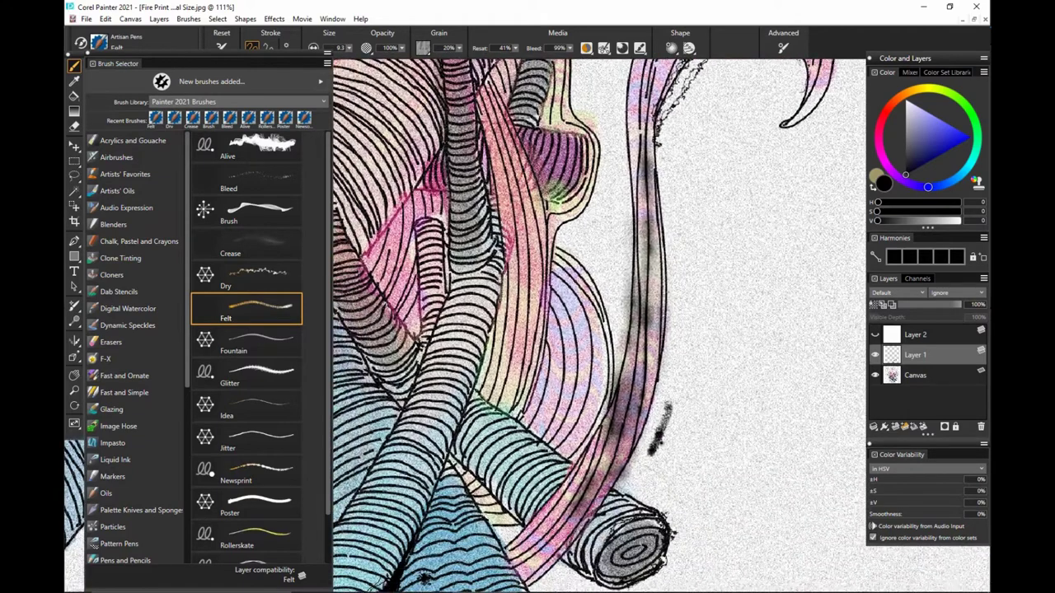
key(ctrl+z)
Thicken the outer and inner edges of the long pink tendril's lower part with black Felt strokes at size 9.3
mouse_move(667, 219)
mouse_down()
mouse_move(673, 294)
mouse_move(652, 419)
mouse_up()
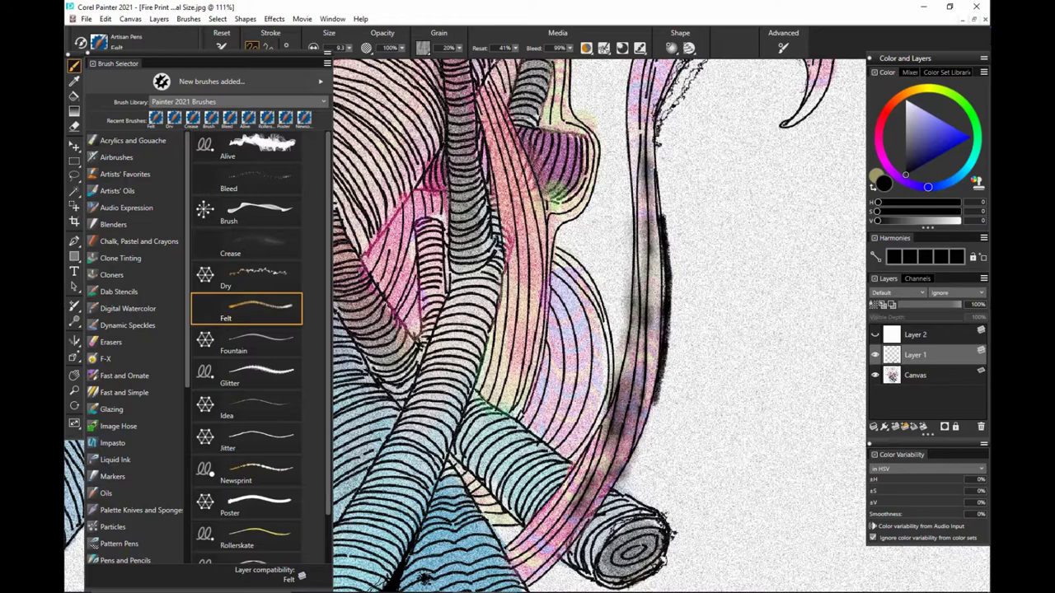
mouse_move(618, 381)
mouse_down()
mouse_move(594, 449)
mouse_move(546, 501)
mouse_up()
drag(656, 406, 610, 495)
drag(541, 514, 504, 554)
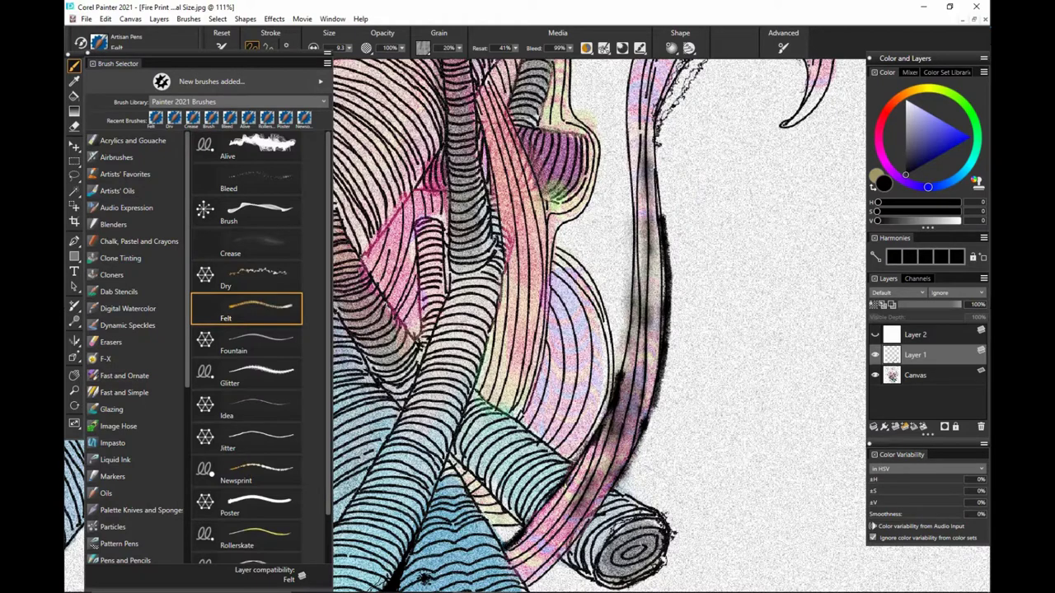
Darken the blue log's outer corner and the short teal log's end with Felt strokes, using 40% opacity for the log end
mouse_move(537, 590)
mouse_down()
mouse_move(565, 561)
mouse_move(579, 469)
mouse_move(561, 541)
mouse_move(543, 564)
mouse_up()
drag(586, 534, 609, 514)
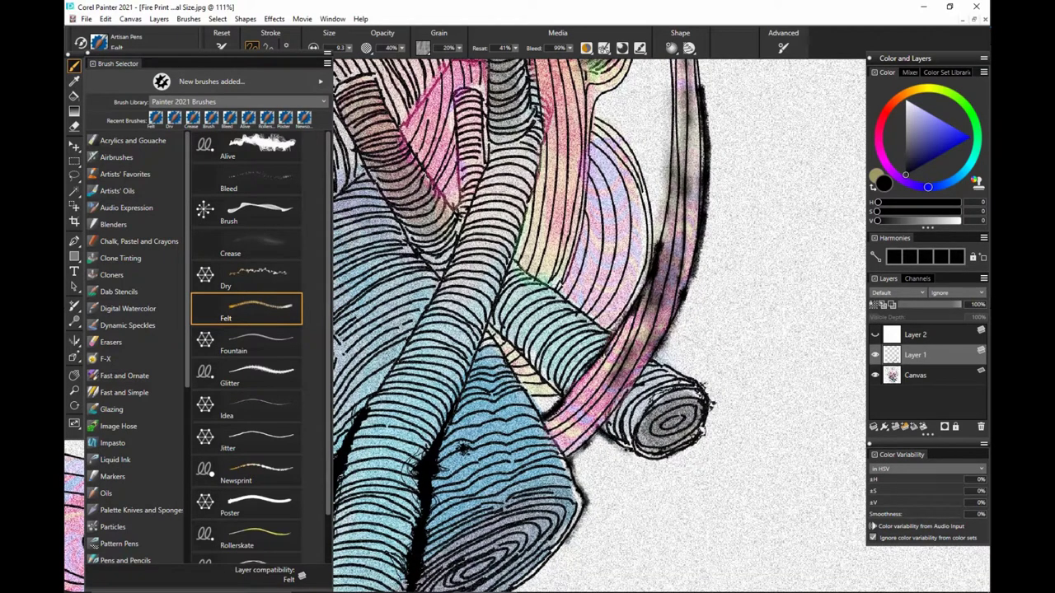
mouse_move(618, 445)
mouse_down()
mouse_move(659, 466)
mouse_move(709, 425)
mouse_up()
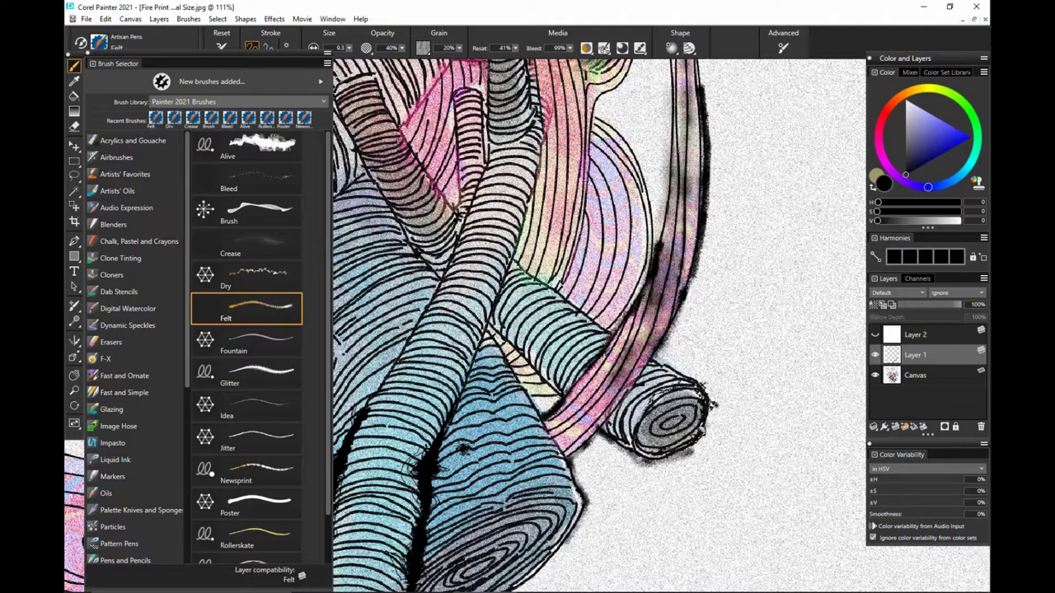
drag(734, 371, 713, 400)
drag(720, 476, 732, 494)
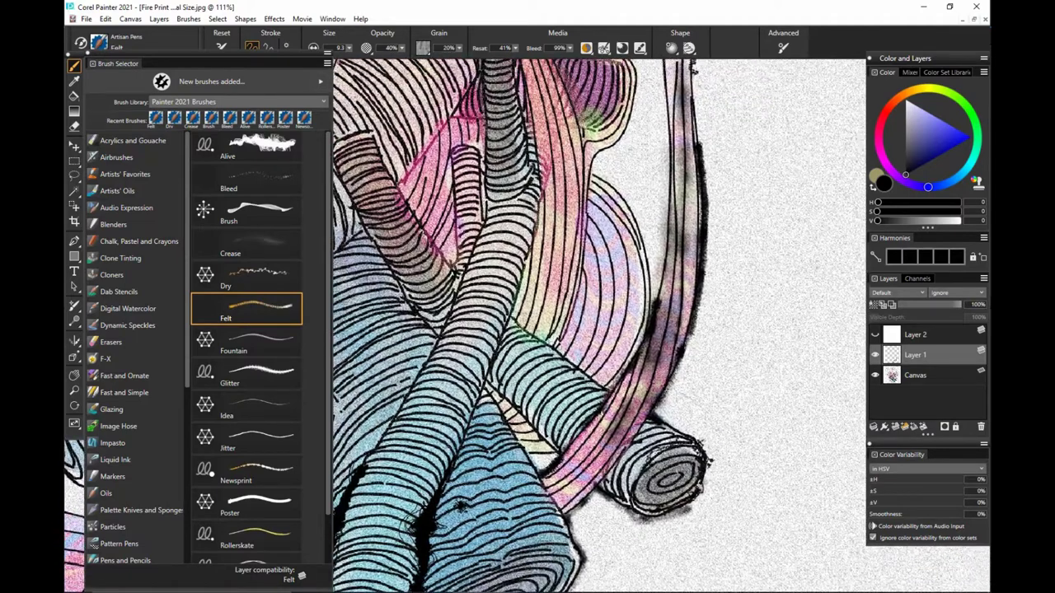
Shade the short teal log's edges and the gap beneath it with black Felt strokes at 40% opacity
drag(486, 378, 557, 455)
drag(512, 315, 537, 338)
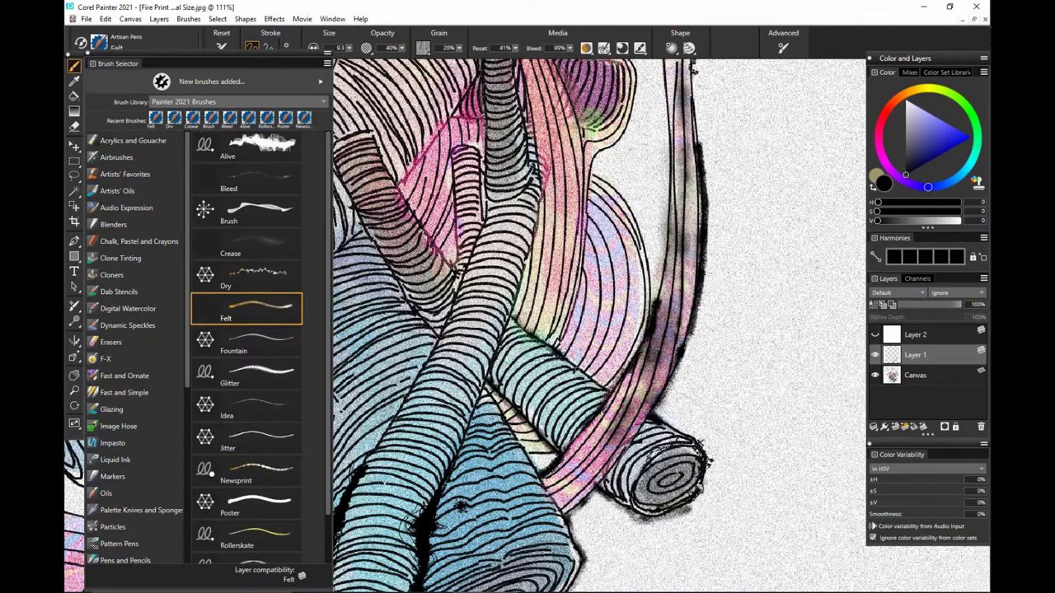
mouse_move(559, 452)
mouse_down()
mouse_move(557, 425)
mouse_move(607, 387)
mouse_up()
mouse_move(648, 452)
mouse_down()
mouse_move(637, 515)
mouse_move(628, 471)
mouse_move(609, 484)
mouse_up()
drag(767, 487, 773, 503)
drag(723, 354, 729, 392)
drag(698, 448, 724, 420)
mouse_move(724, 491)
mouse_down()
mouse_move(775, 247)
mouse_move(778, 347)
mouse_up()
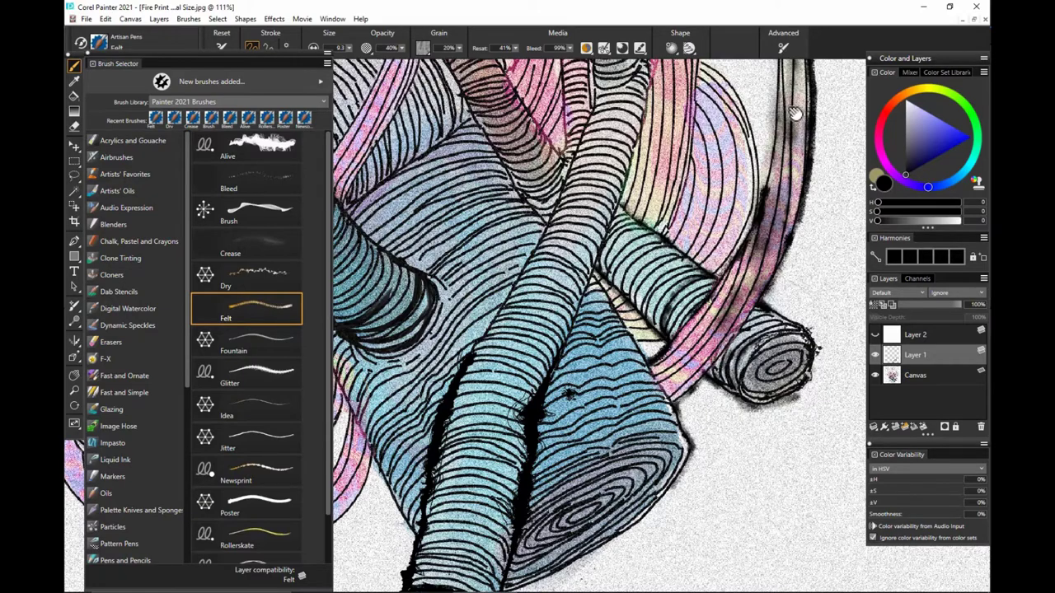
Select the Fountain pen and undo its first test stroke
mouse_move(795, 116)
mouse_down()
mouse_move(755, 197)
mouse_move(772, 246)
mouse_up()
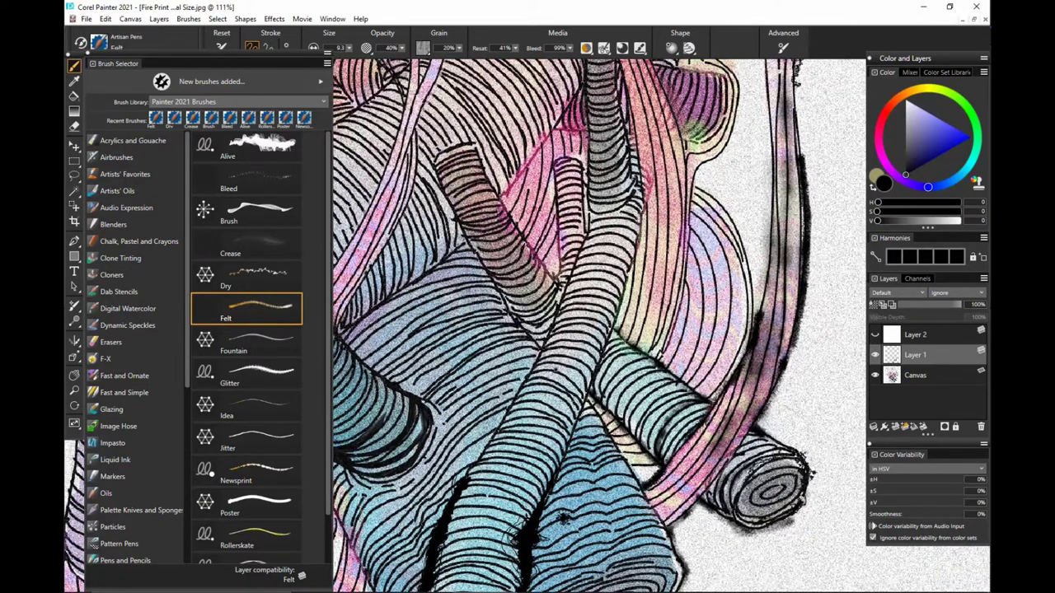
drag(563, 347, 620, 283)
click(286, 334)
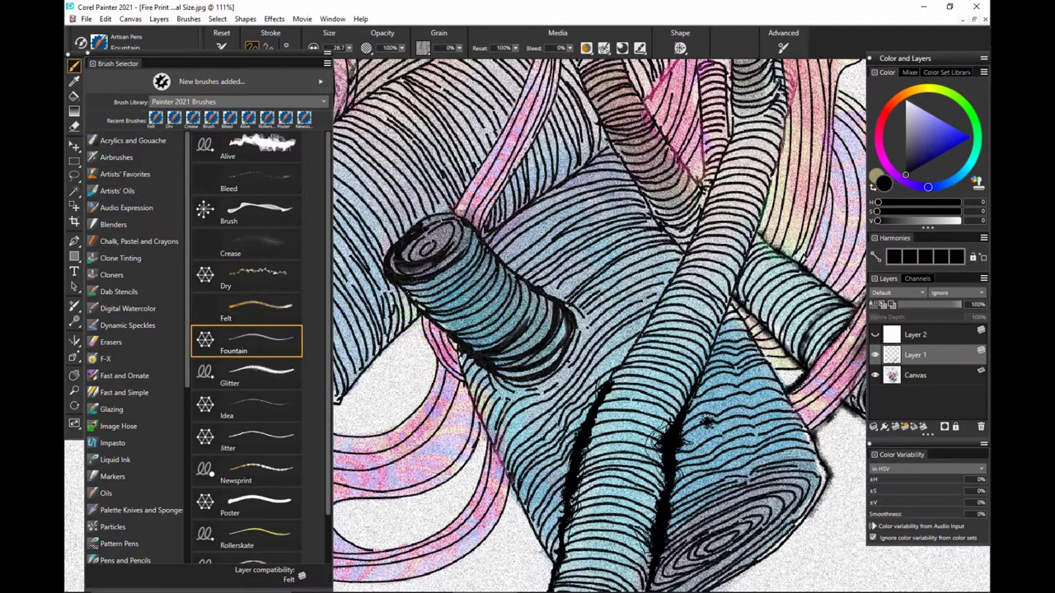
drag(551, 420, 606, 356)
drag(537, 376, 577, 505)
key(ctrl+z)
Test curving black Fountain strokes at size 35.0 on the blank background below the pink loop, undoing the unwanted attempts
drag(507, 512, 646, 458)
drag(608, 510, 692, 456)
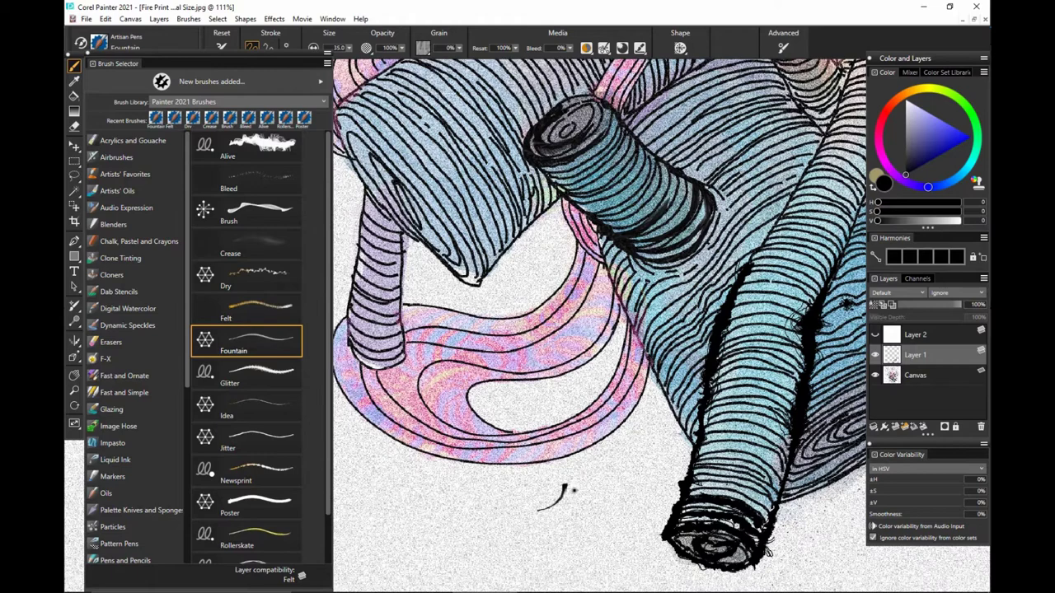
mouse_move(573, 487)
mouse_down()
mouse_move(614, 502)
mouse_move(638, 476)
mouse_move(676, 461)
mouse_up()
key(ctrl+z)
mouse_move(503, 517)
mouse_down()
mouse_move(595, 471)
mouse_move(633, 501)
mouse_move(666, 476)
mouse_up()
key(ctrl+z)
mouse_move(508, 510)
mouse_down()
mouse_move(602, 485)
mouse_move(664, 492)
mouse_move(645, 522)
mouse_move(670, 488)
mouse_move(600, 569)
mouse_move(626, 509)
mouse_up()
key(ctrl+z)
drag(655, 435, 600, 527)
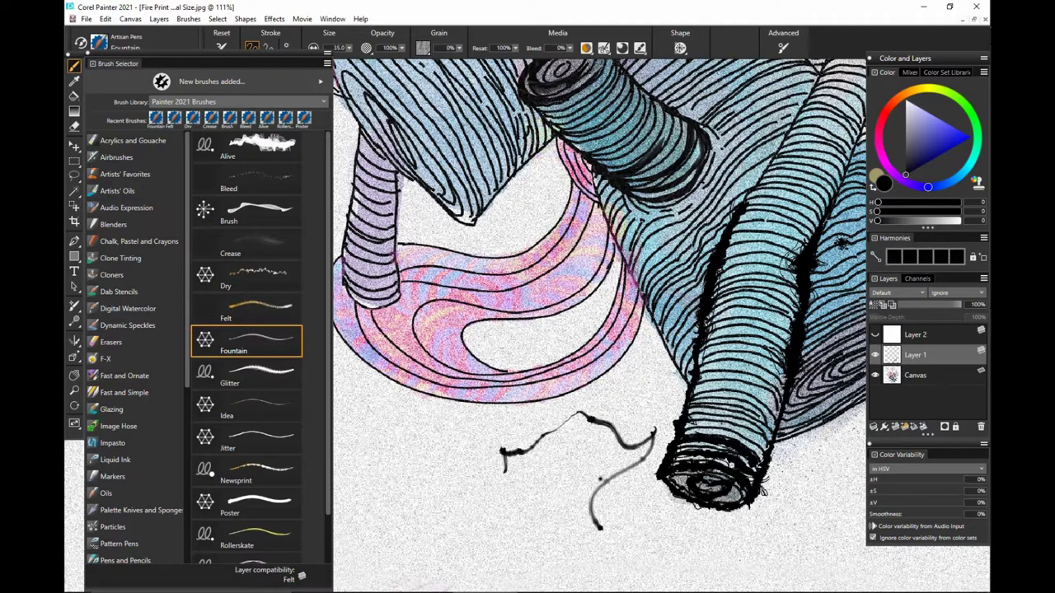
Test overlapping curved black Fountain strokes at size 35.0 on the blank background below the pink loop
mouse_move(602, 532)
mouse_down()
mouse_move(641, 468)
mouse_move(614, 519)
mouse_move(640, 470)
mouse_move(634, 543)
mouse_up()
drag(707, 519, 699, 512)
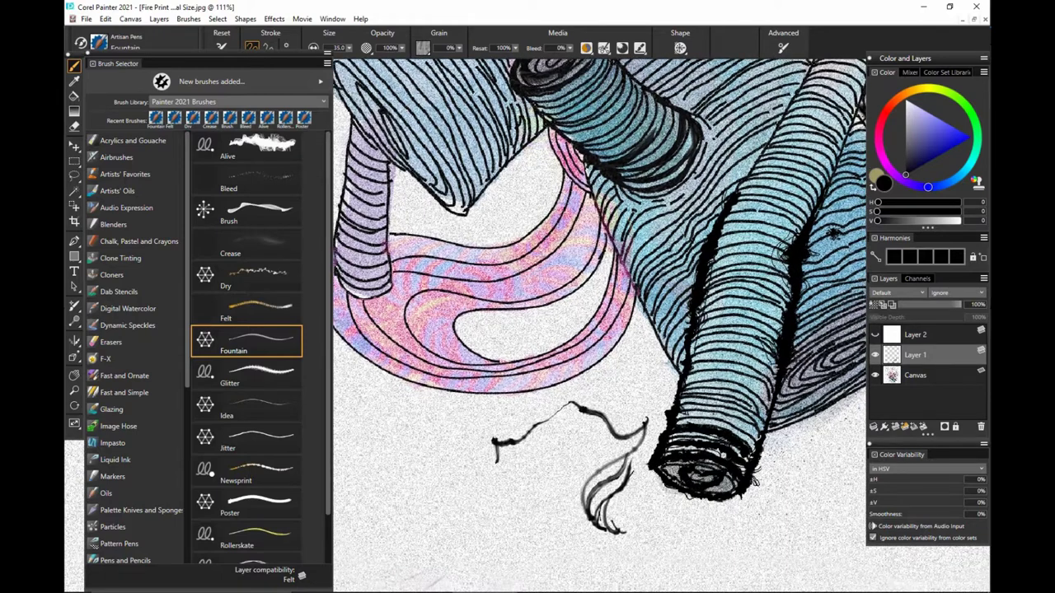
drag(615, 381, 577, 459)
mouse_move(599, 450)
mouse_down()
mouse_move(568, 499)
mouse_move(576, 507)
mouse_move(623, 438)
mouse_move(615, 448)
mouse_up()
drag(639, 397, 523, 501)
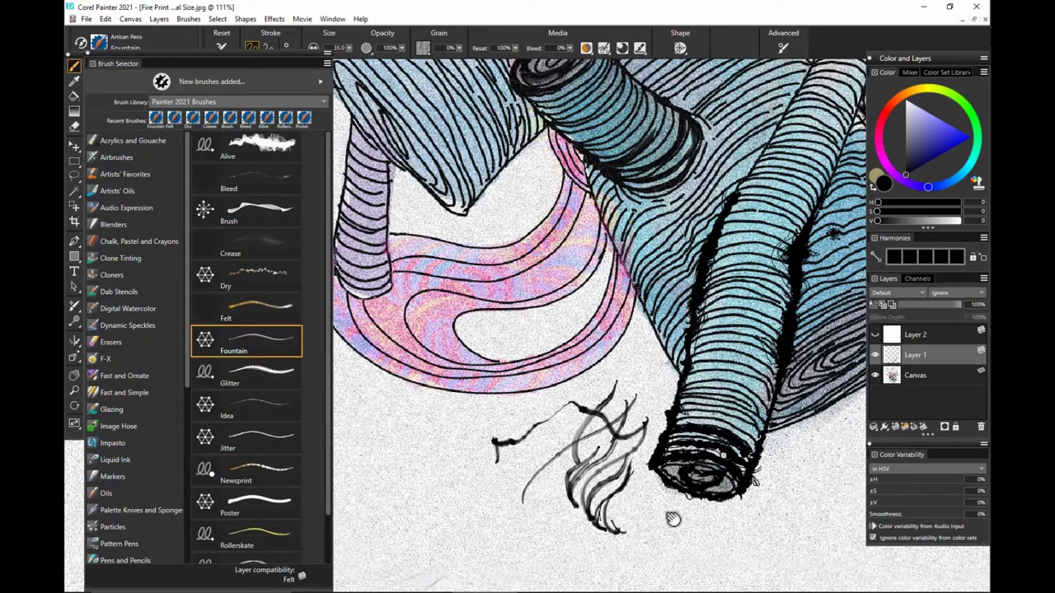
Undo all the Fountain test strokes on the blank background below the pink loop
drag(674, 519, 651, 509)
key(ctrl+z)
key(ctrl+z)
key(ctrl+z)
key(ctrl+z)
key(ctrl+z)
key(ctrl+z)
key(ctrl+z)
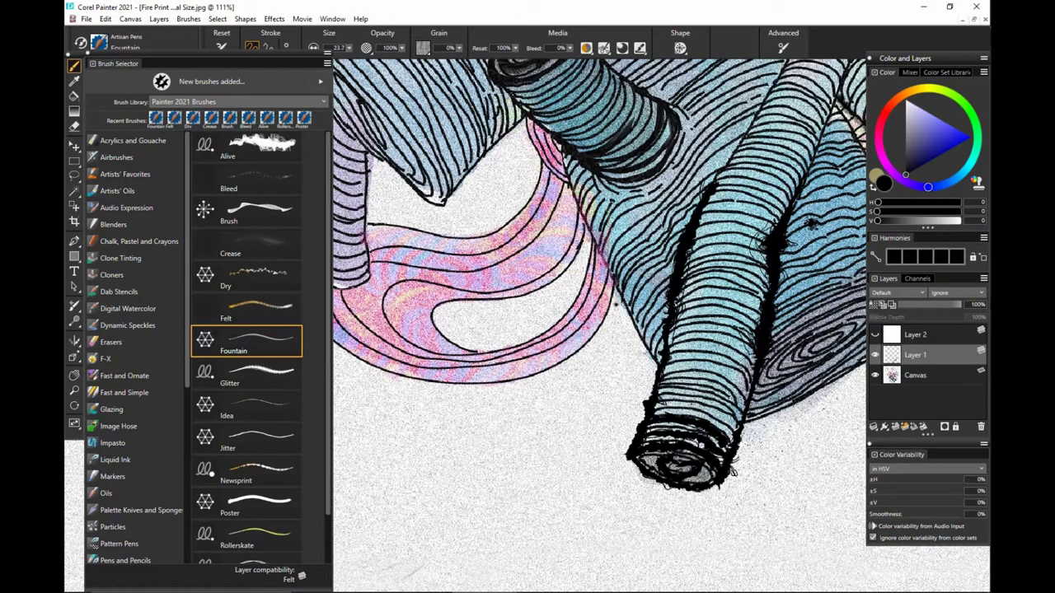
Thicken the pink loop's lower outer edge with a black Fountain stroke at size 37.3, undoing the unwanted attempts
mouse_move(614, 302)
mouse_down()
mouse_move(602, 332)
mouse_move(568, 361)
mouse_move(611, 310)
mouse_move(566, 364)
mouse_move(523, 382)
mouse_up()
key(ctrl+z)
key(ctrl+z)
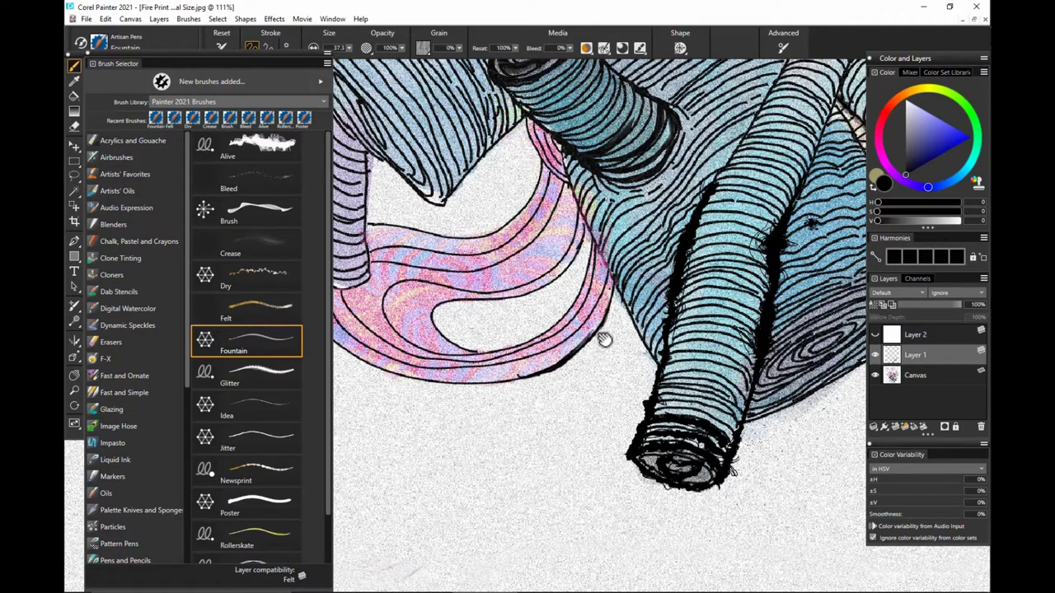
Thicken the edges of the pink loop's inner opening with black Fountain strokes at size 37.3
drag(605, 339, 614, 381)
drag(427, 408, 484, 396)
drag(500, 350, 542, 379)
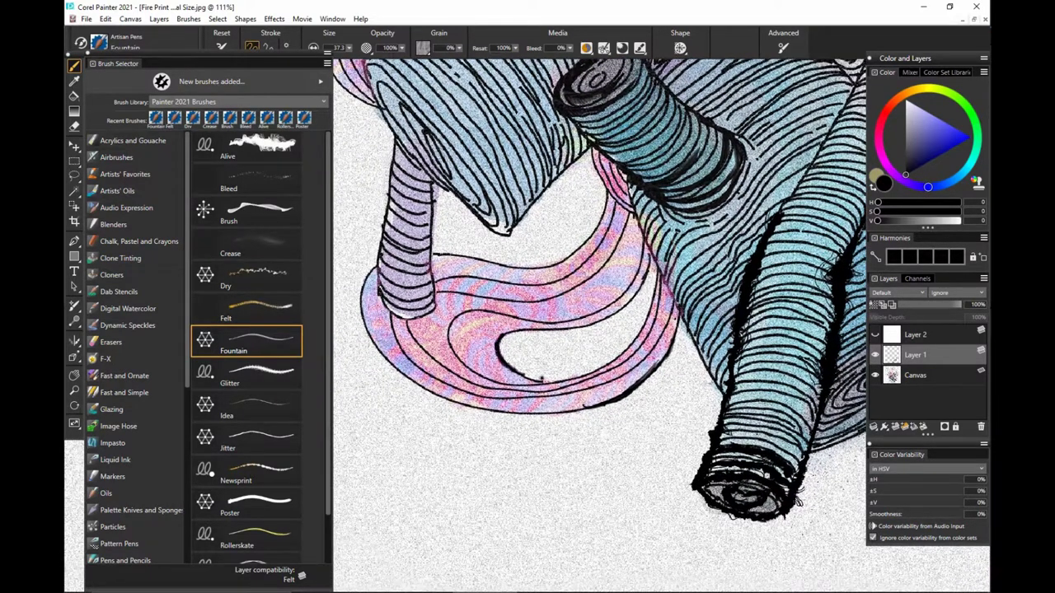
mouse_move(504, 337)
mouse_down()
mouse_move(615, 321)
mouse_move(650, 268)
mouse_up()
mouse_move(555, 331)
mouse_down()
mouse_move(510, 373)
mouse_move(532, 382)
mouse_up()
drag(717, 446, 652, 442)
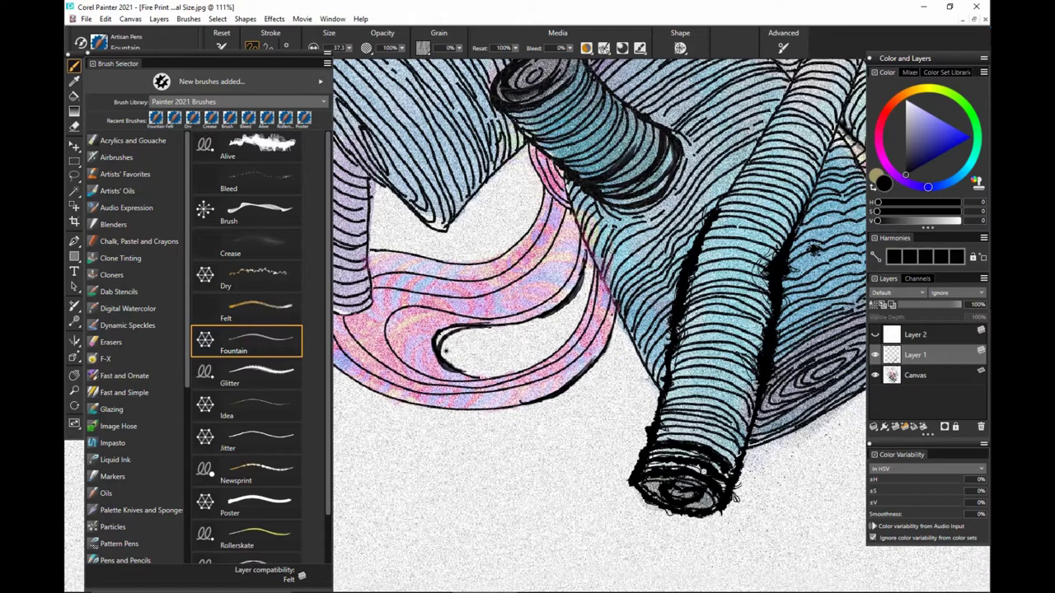
Select the Glitter pen and paint a short blue stroke on the lilac rounded shape, undoing the first attempt on the striped ribbon
drag(558, 372, 577, 385)
drag(510, 426, 525, 424)
click(294, 376)
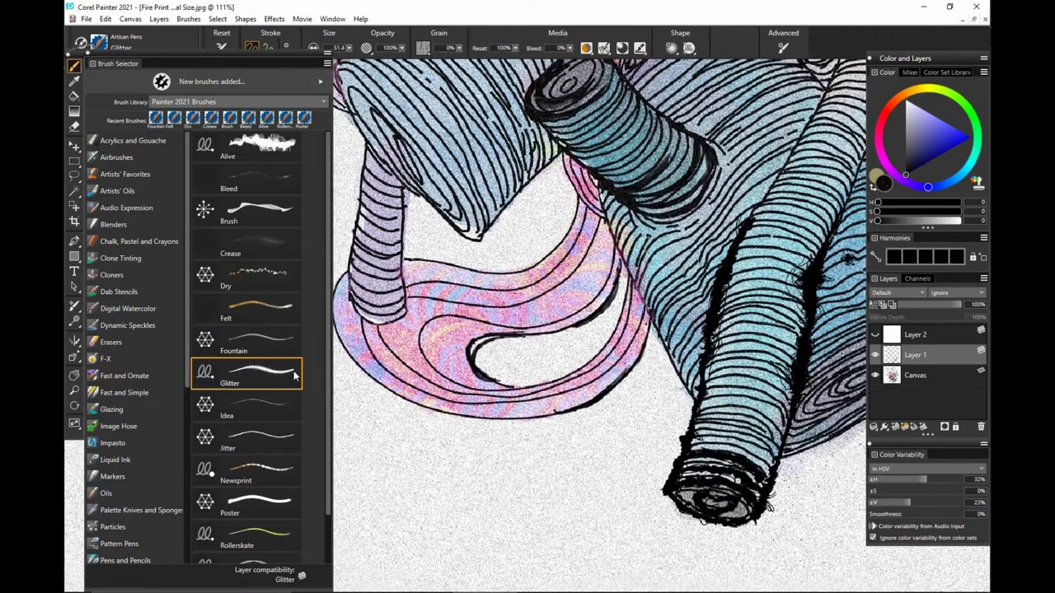
click(936, 117)
drag(746, 217, 612, 425)
drag(769, 320, 743, 349)
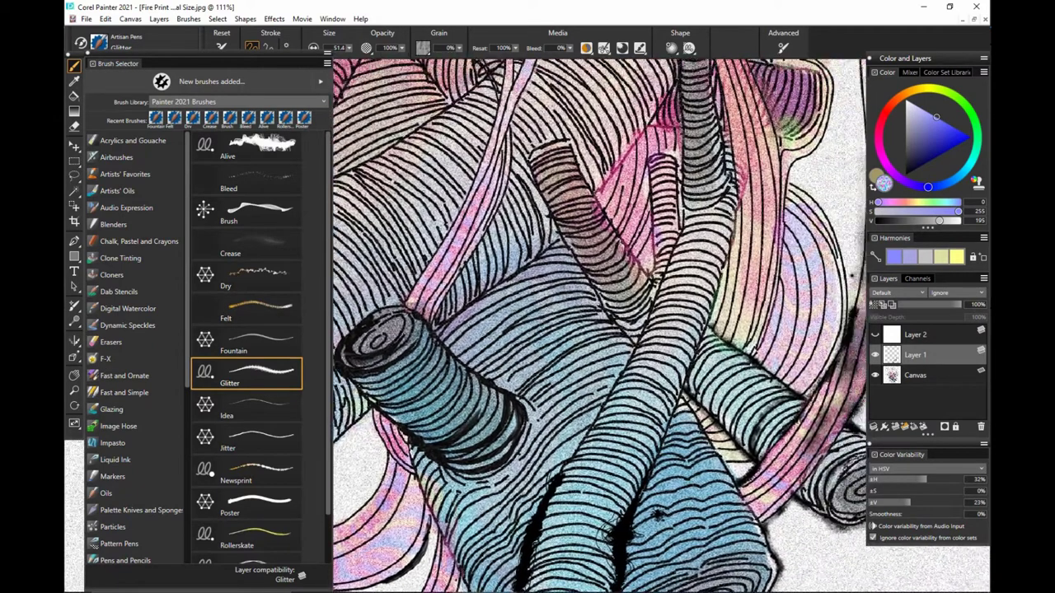
click(957, 124)
drag(749, 228, 763, 294)
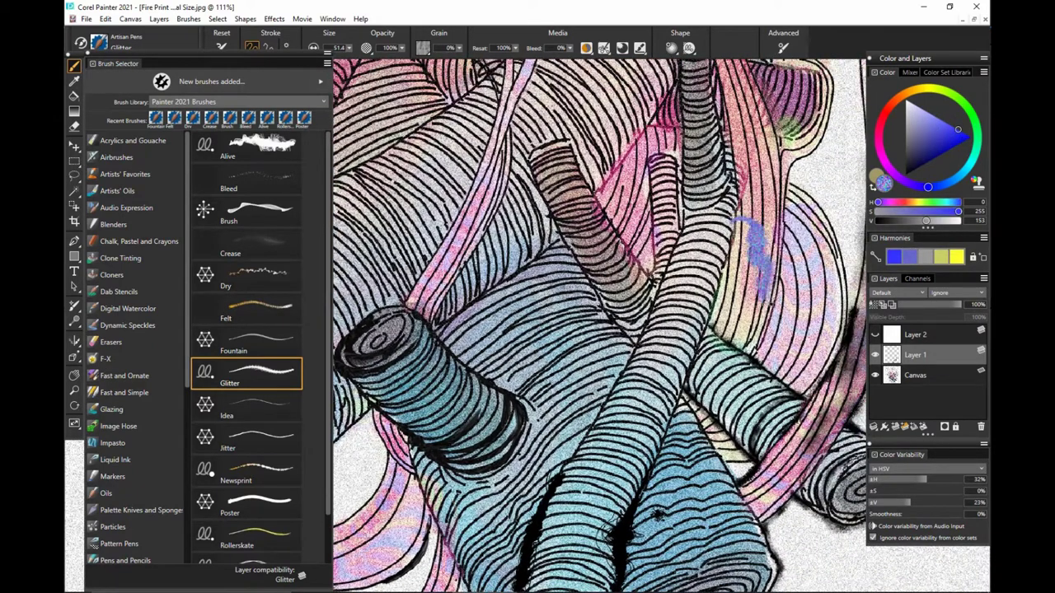
key(ctrl+z)
drag(796, 254, 809, 290)
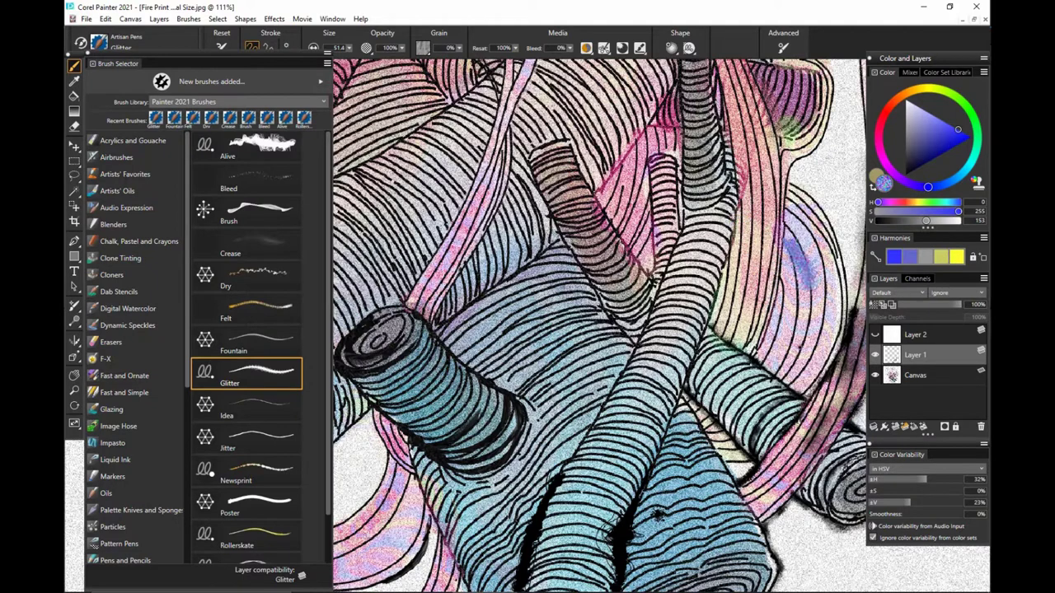
Try green Glitter strokes along the striped pink and yellow ribbon, undoing each attempt
click(932, 203)
mouse_move(777, 212)
mouse_down()
mouse_move(781, 288)
mouse_move(765, 266)
mouse_move(761, 291)
mouse_up()
key(ctrl+z)
key(ctrl+z)
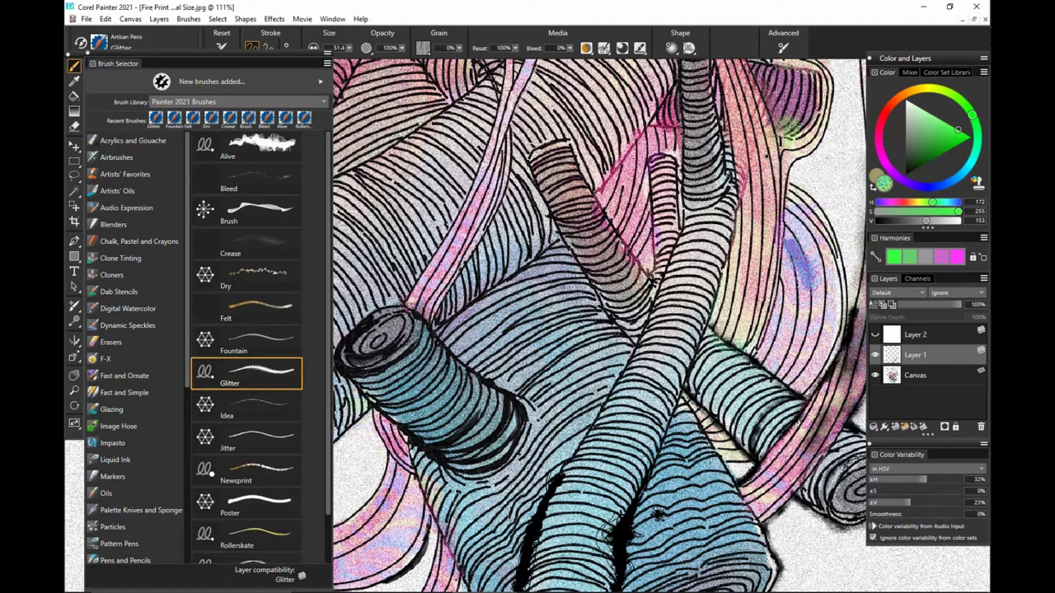
drag(764, 157, 766, 239)
key(ctrl+z)
mouse_move(755, 139)
mouse_down()
mouse_move(767, 246)
mouse_move(784, 256)
mouse_move(745, 309)
mouse_up()
key(ctrl+z)
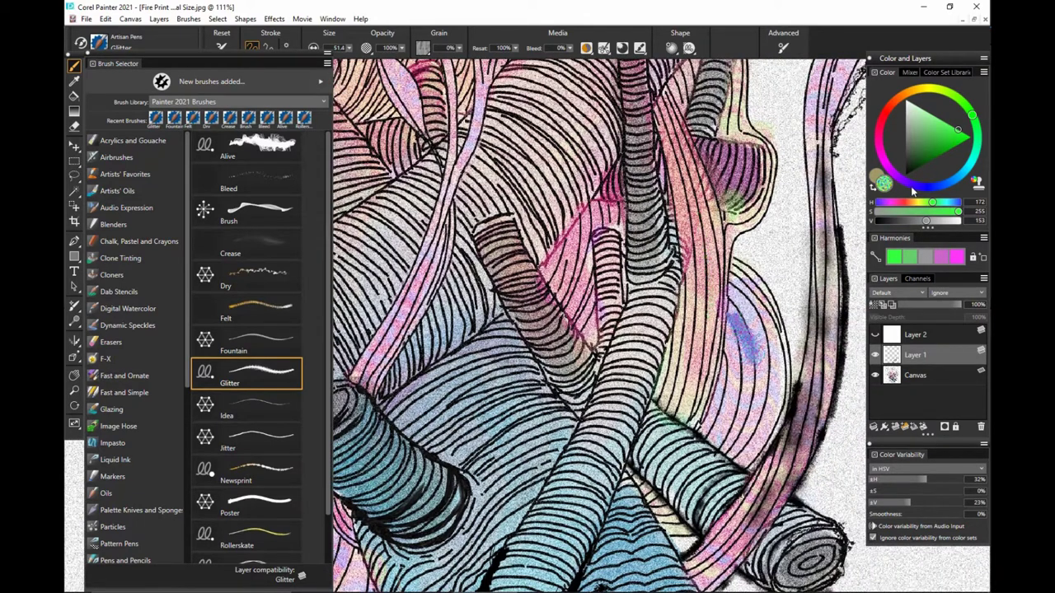
Switch the colour to magenta and draw a tree trunk's two sides with Glitter strokes on the blank background beside the grey log end
click(956, 256)
mouse_move(805, 217)
mouse_down()
mouse_move(674, 255)
mouse_move(732, 238)
mouse_move(622, 306)
mouse_move(588, 353)
mouse_move(608, 393)
mouse_move(607, 263)
mouse_move(642, 202)
mouse_up()
key(ctrl+z)
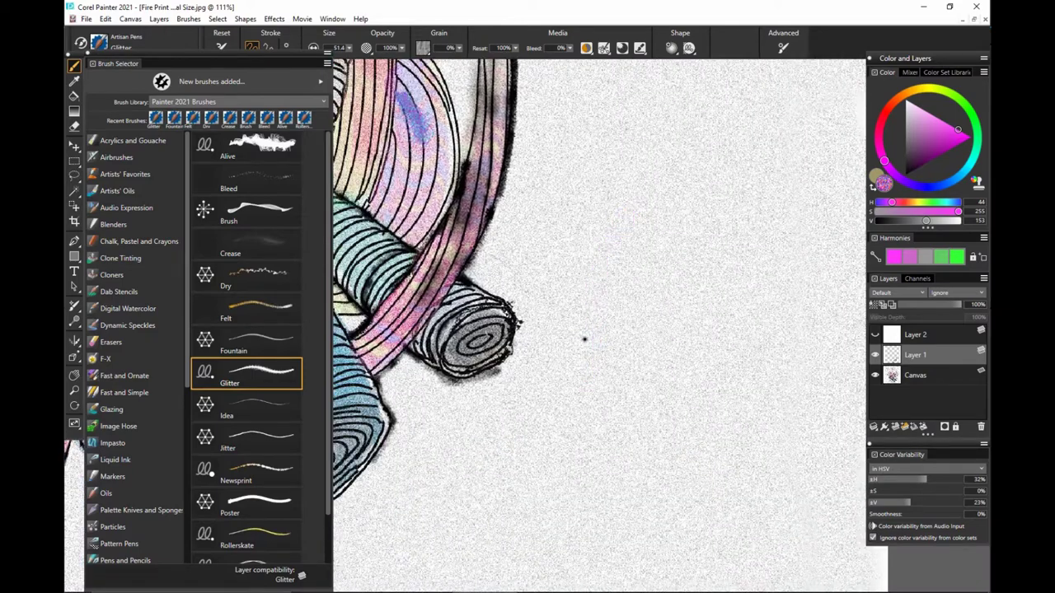
mouse_move(583, 340)
mouse_down()
mouse_move(605, 226)
mouse_move(634, 169)
mouse_up()
key(ctrl+z)
drag(604, 236, 584, 360)
mouse_move(607, 282)
mouse_down()
mouse_move(609, 227)
mouse_move(628, 371)
mouse_up()
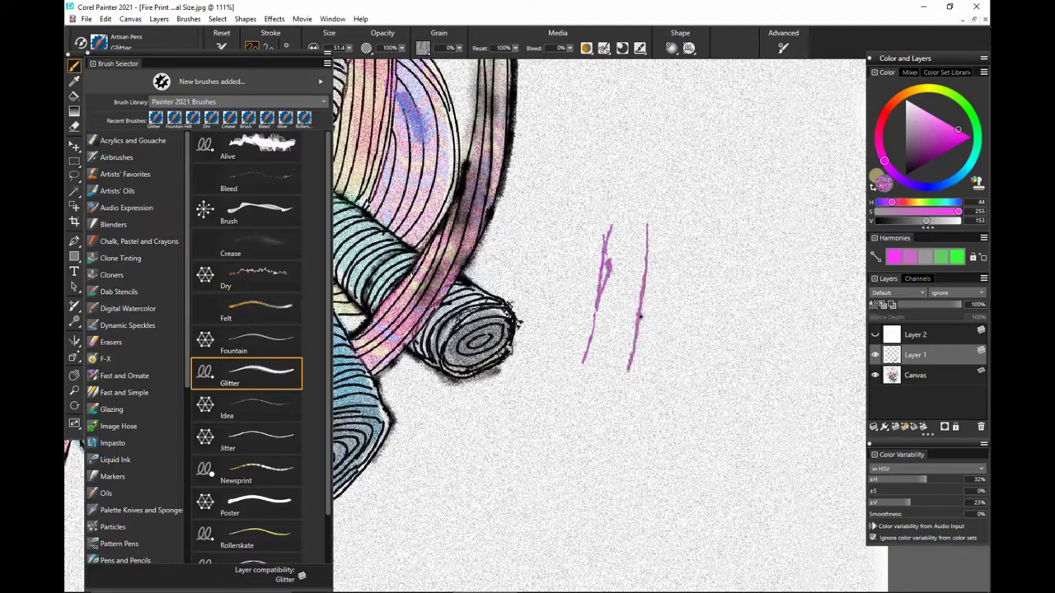
Add forking magenta Glitter branches to the tree trunk and extend the trunk's base
drag(651, 237, 697, 188)
mouse_move(607, 232)
mouse_down()
mouse_move(597, 143)
mouse_move(609, 101)
mouse_move(620, 112)
mouse_move(621, 84)
mouse_move(639, 196)
mouse_move(736, 134)
mouse_up()
drag(707, 189, 756, 161)
mouse_move(710, 178)
mouse_down()
mouse_move(735, 172)
mouse_move(683, 123)
mouse_move(690, 155)
mouse_up()
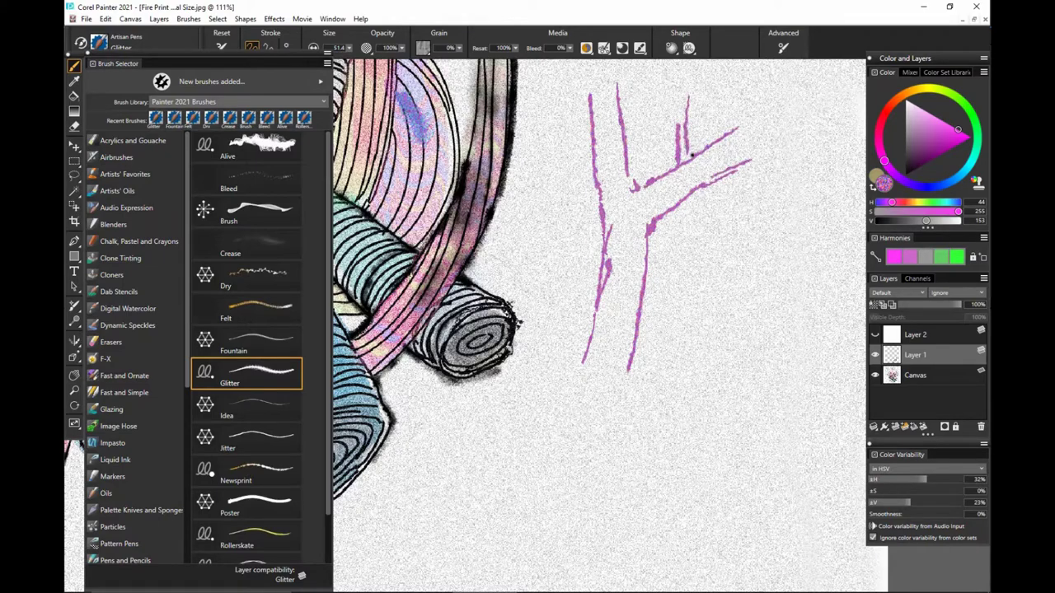
mouse_move(632, 180)
mouse_down()
mouse_move(641, 193)
mouse_move(656, 186)
mouse_up()
mouse_move(604, 298)
mouse_down()
mouse_move(584, 353)
mouse_move(631, 395)
mouse_up()
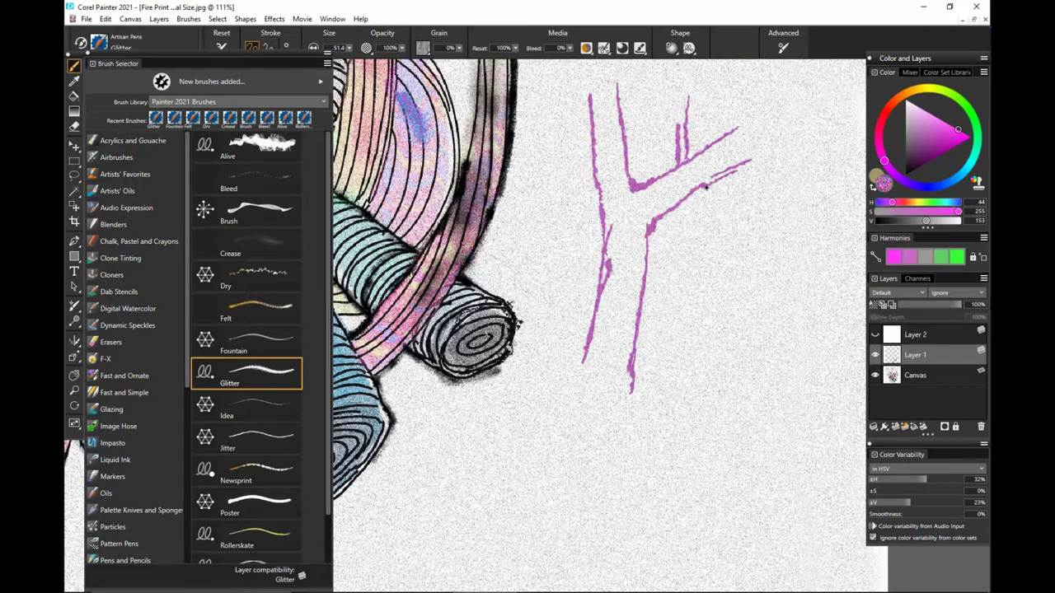
drag(705, 187, 830, 107)
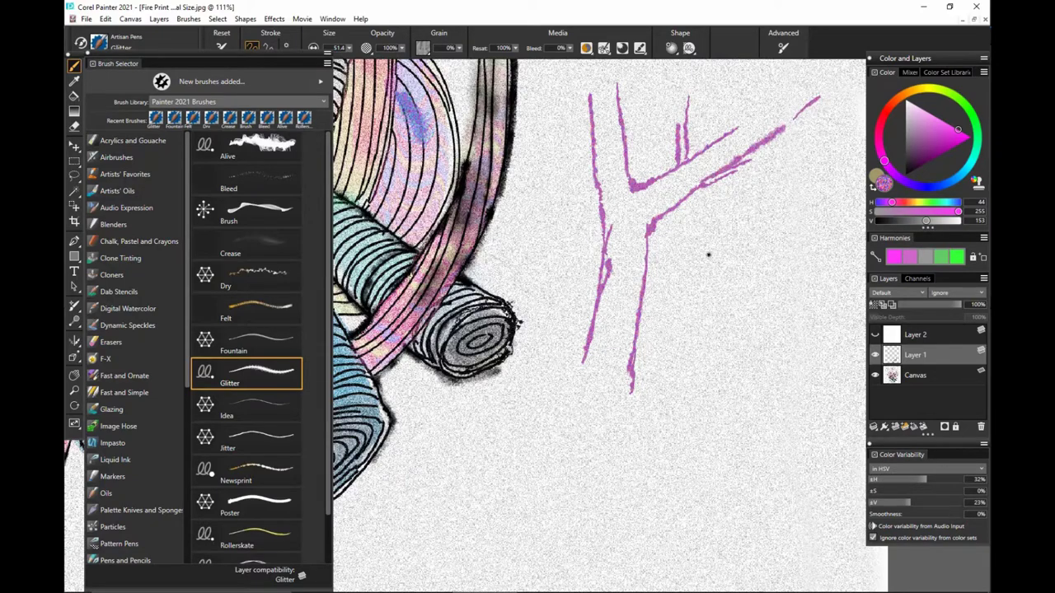
Select the Idea pen and sketch a loose black circle at size 10.8 on the blank background below the grey log end
drag(555, 480, 617, 443)
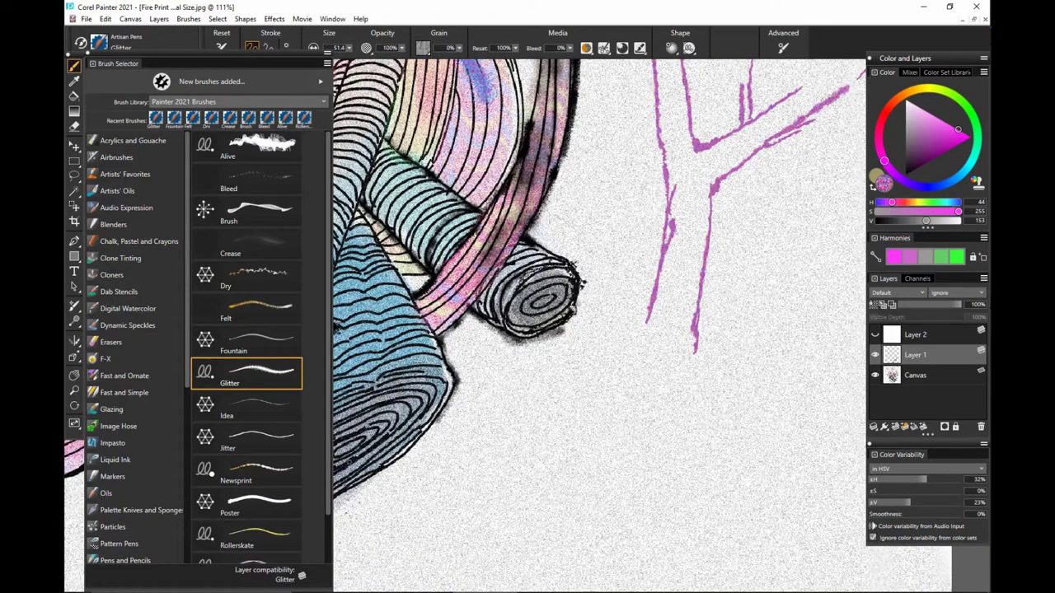
click(264, 401)
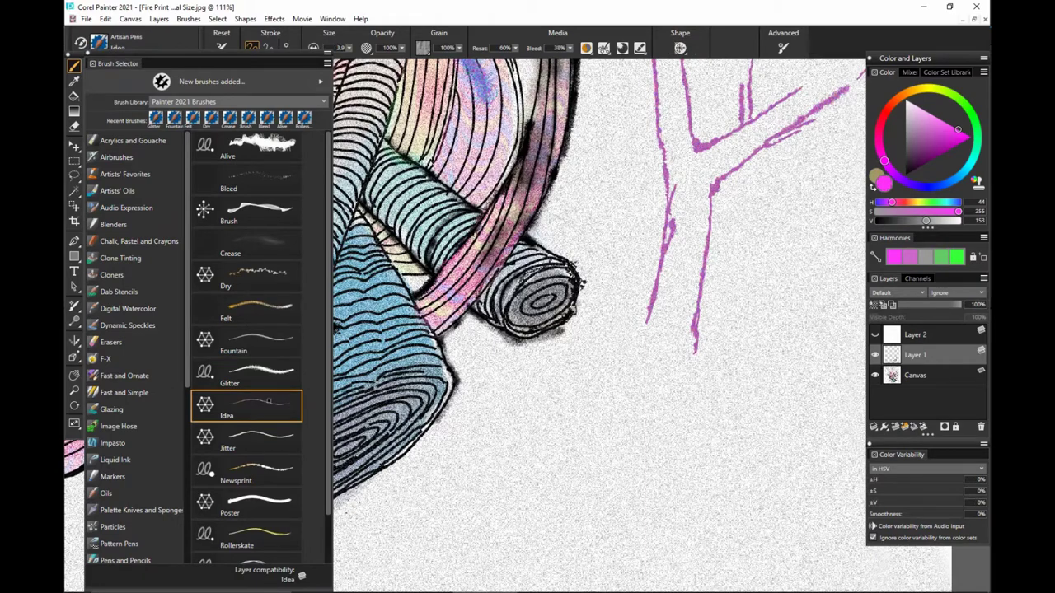
drag(560, 377, 610, 356)
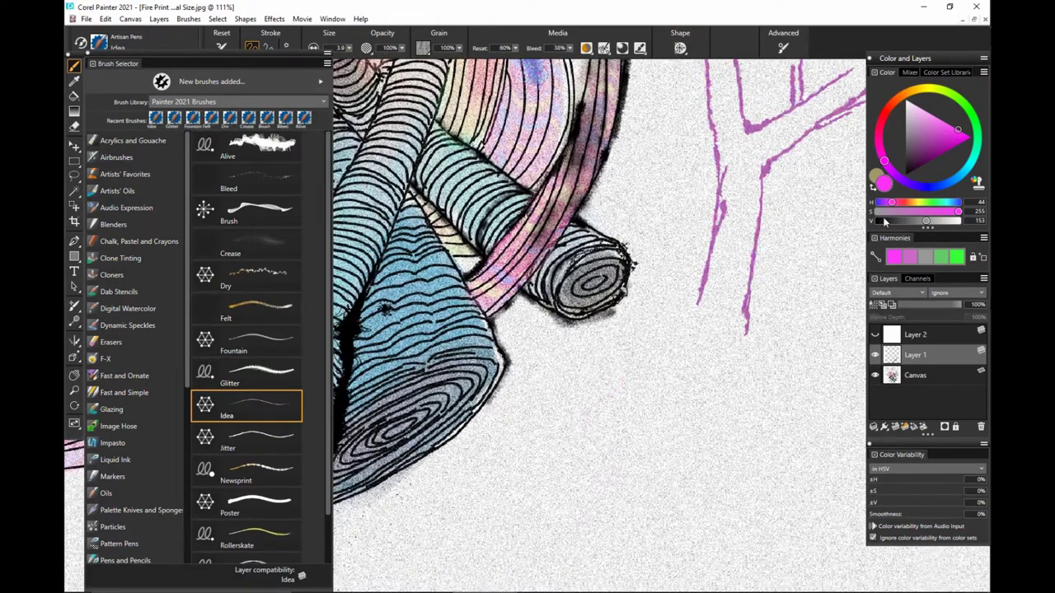
mouse_move(607, 443)
mouse_down()
mouse_move(669, 385)
mouse_move(699, 337)
mouse_move(698, 356)
mouse_up()
key(ctrl+z)
mouse_move(697, 337)
mouse_down()
mouse_move(659, 352)
mouse_move(695, 333)
mouse_move(714, 401)
mouse_move(739, 393)
mouse_move(707, 429)
mouse_up()
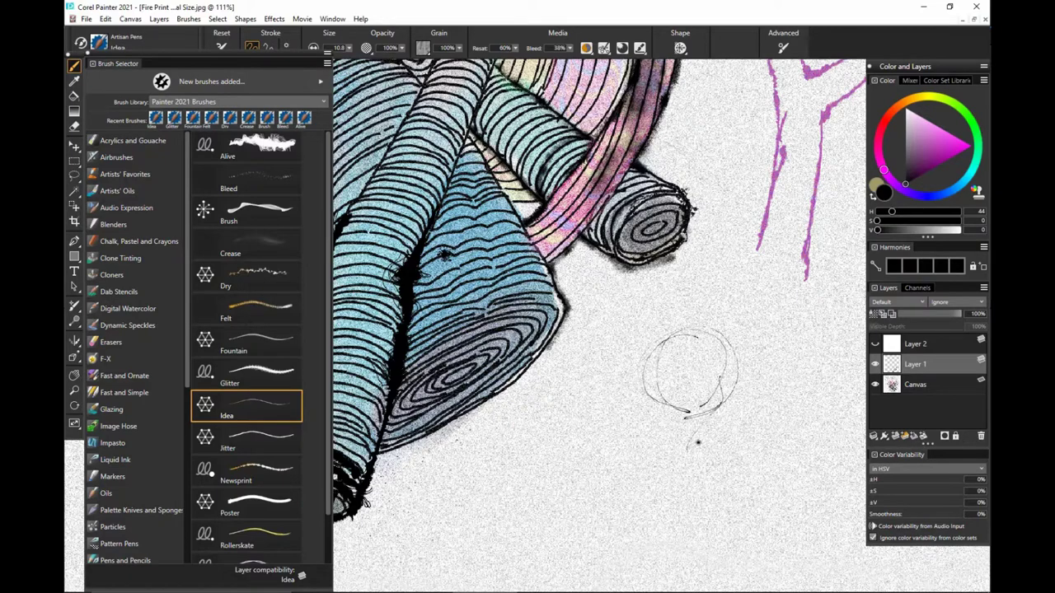
Sketch loose black Idea lines around, below and beside the circle at size 10.8
drag(691, 459, 741, 398)
mouse_move(646, 410)
mouse_down()
mouse_move(596, 427)
mouse_move(665, 345)
mouse_move(647, 402)
mouse_move(682, 458)
mouse_move(700, 414)
mouse_up()
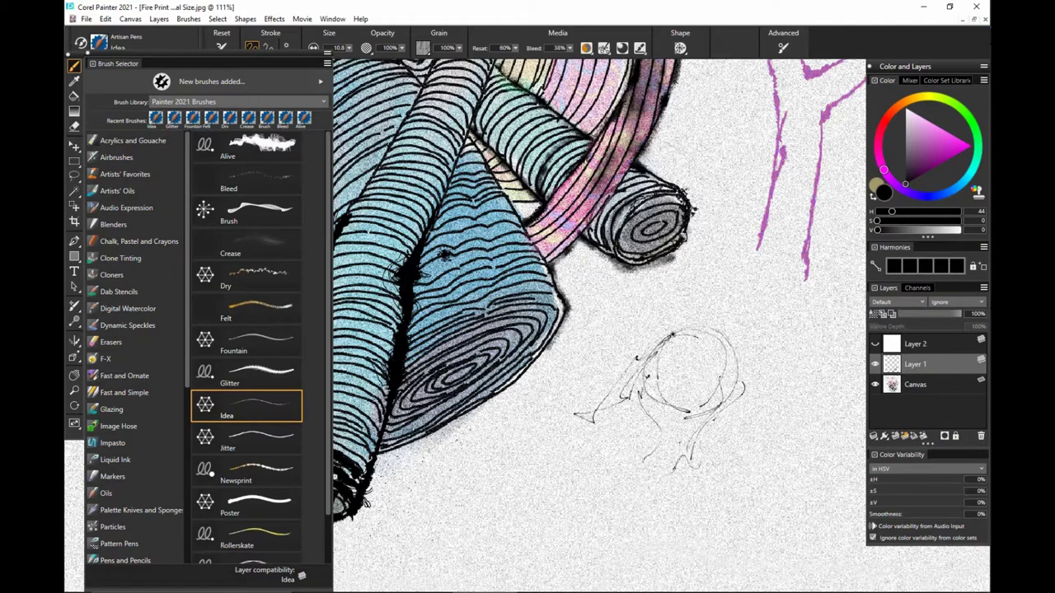
mouse_move(598, 521)
mouse_down()
mouse_move(698, 424)
mouse_move(599, 513)
mouse_move(707, 438)
mouse_move(700, 463)
mouse_move(657, 481)
mouse_move(634, 534)
mouse_move(692, 462)
mouse_up()
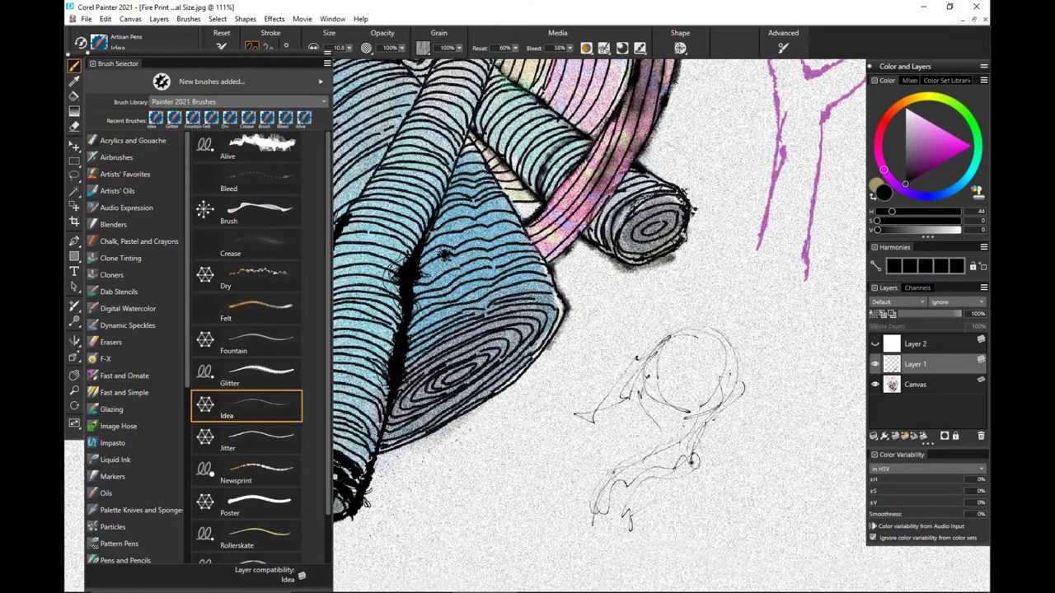
mouse_move(766, 427)
mouse_down()
mouse_move(767, 453)
mouse_move(779, 425)
mouse_move(781, 436)
mouse_move(777, 483)
mouse_move(809, 404)
mouse_move(809, 479)
mouse_up()
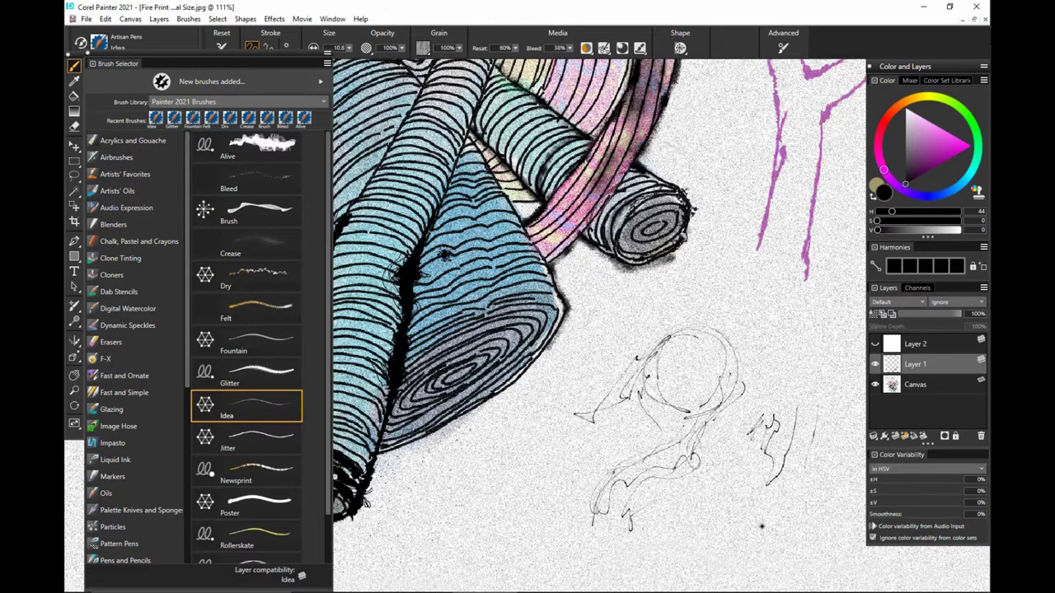
Select the Jitter pen and undo the whole Idea sketch on the blank background
click(272, 428)
mouse_move(447, 527)
mouse_down()
mouse_move(635, 463)
mouse_move(783, 369)
mouse_up()
key(ctrl+z)
key(ctrl+z)
key(ctrl+z)
key(ctrl+z)
key(ctrl+z)
key(ctrl+z)
key(ctrl+z)
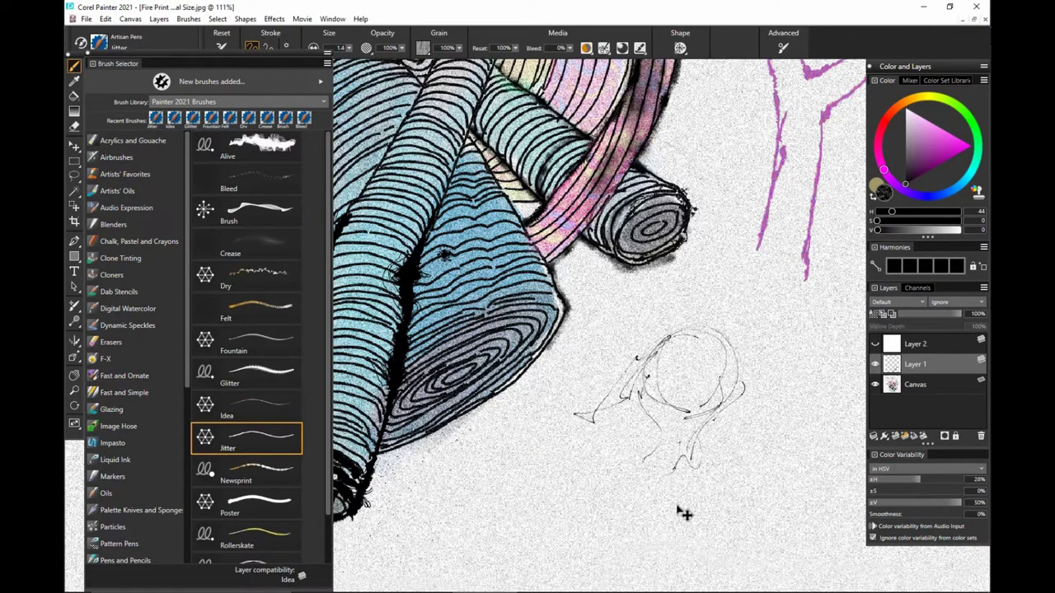
key(ctrl+z)
key(ctrl+z)
key(ctrl+z)
key(ctrl+z)
key(ctrl+z)
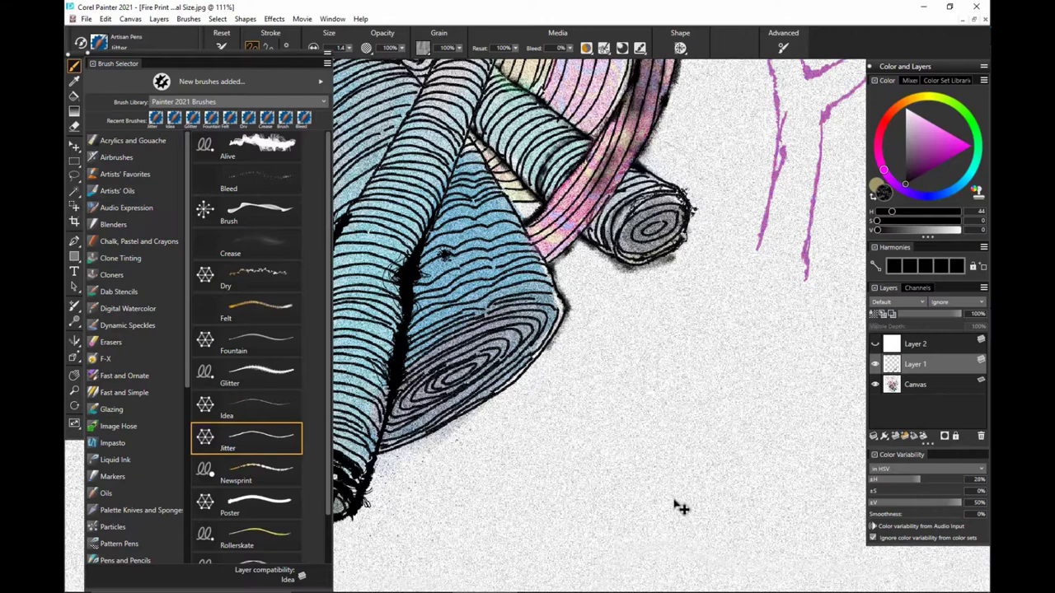
Outline the pink loop's upper edge with black Jitter strokes at size 5.4, undoing the unwanted attempts
mouse_move(462, 433)
mouse_down()
mouse_move(758, 499)
mouse_move(876, 512)
mouse_up()
mouse_move(570, 339)
mouse_down()
mouse_move(505, 346)
mouse_move(542, 346)
mouse_move(596, 286)
mouse_move(580, 319)
mouse_move(546, 340)
mouse_up()
key(ctrl+z)
key(ctrl+z)
key(ctrl+z)
drag(596, 284, 544, 340)
key(ctrl+z)
mouse_move(595, 275)
mouse_down()
mouse_move(583, 314)
mouse_move(503, 354)
mouse_move(552, 364)
mouse_move(455, 361)
mouse_move(474, 366)
mouse_up()
key(ctrl+z)
Outline the pink loop's outer left and bottom edges with black Jitter strokes at size 5.4, redoing the unsatisfactory ones
mouse_move(384, 372)
mouse_down()
mouse_move(367, 410)
mouse_move(397, 468)
mouse_move(425, 491)
mouse_move(555, 517)
mouse_up()
key(ctrl+z)
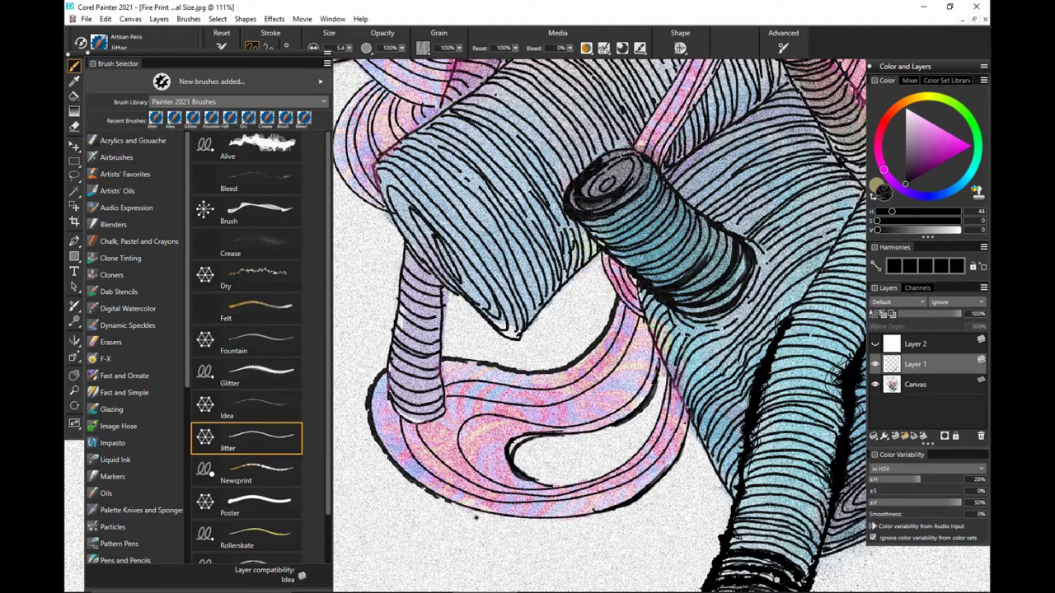
drag(459, 506, 553, 515)
key(ctrl+z)
mouse_move(455, 504)
mouse_down()
mouse_move(472, 514)
mouse_move(603, 511)
mouse_up()
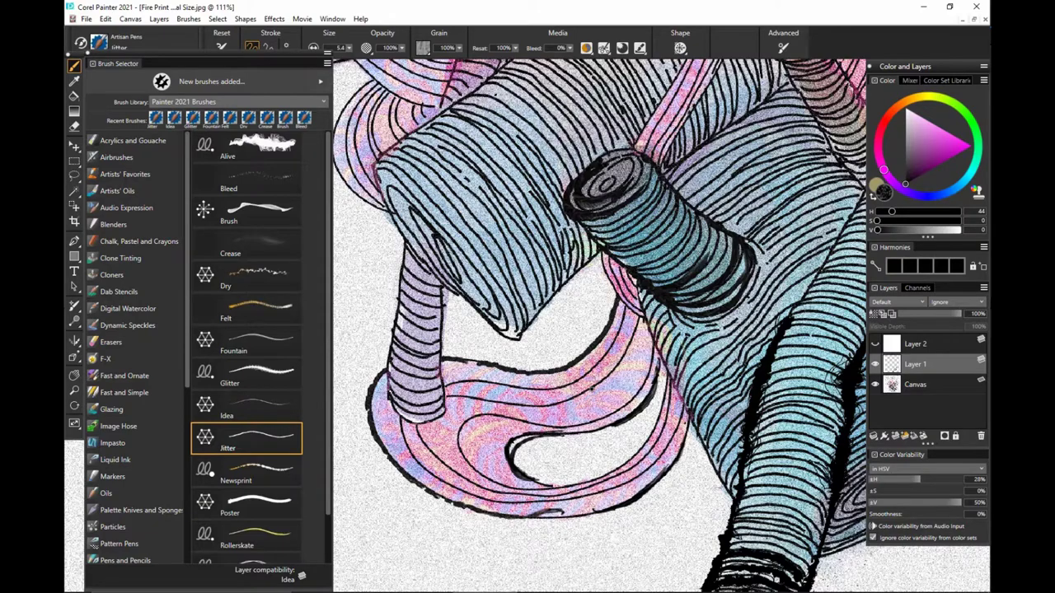
Select the Newsprint pen and darken the central diagonal log's upper left edge in black at size 66.4, undoing the unwanted strokes
click(209, 472)
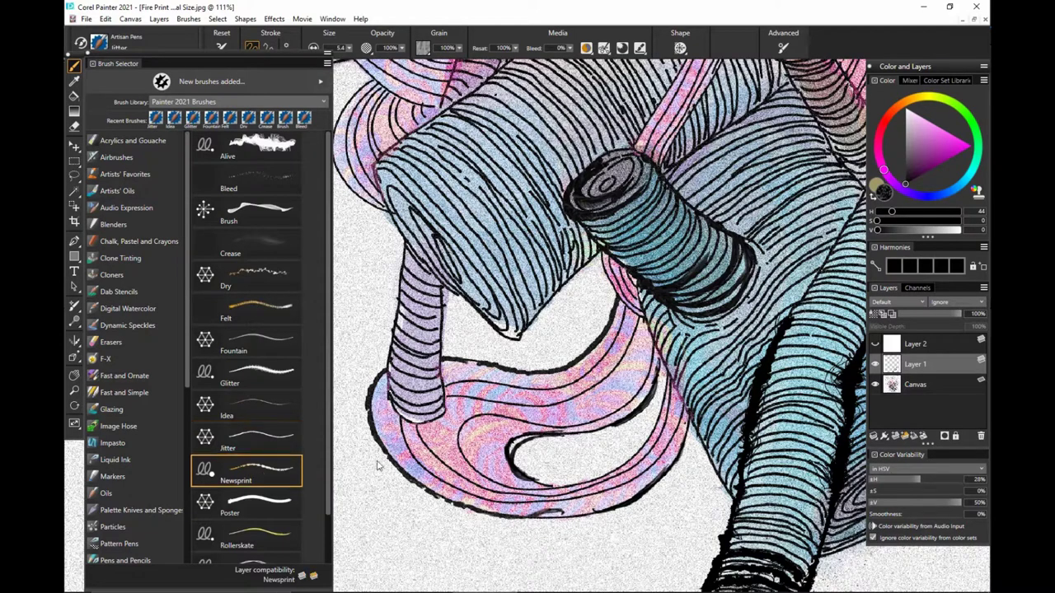
mouse_move(857, 451)
mouse_down()
mouse_move(688, 470)
mouse_move(763, 469)
mouse_move(751, 548)
mouse_up()
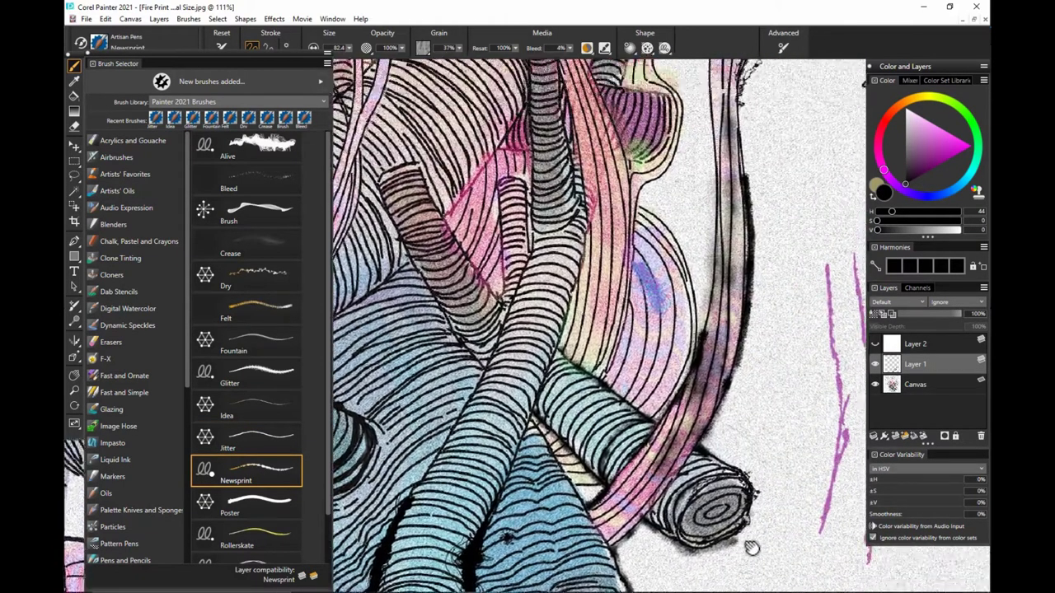
drag(699, 424, 757, 466)
drag(587, 218, 600, 300)
key(ctrl+z)
drag(587, 247, 591, 267)
mouse_move(585, 228)
mouse_down()
mouse_move(587, 303)
mouse_move(565, 359)
mouse_move(588, 257)
mouse_move(585, 303)
mouse_move(547, 390)
mouse_up()
key(ctrl+z)
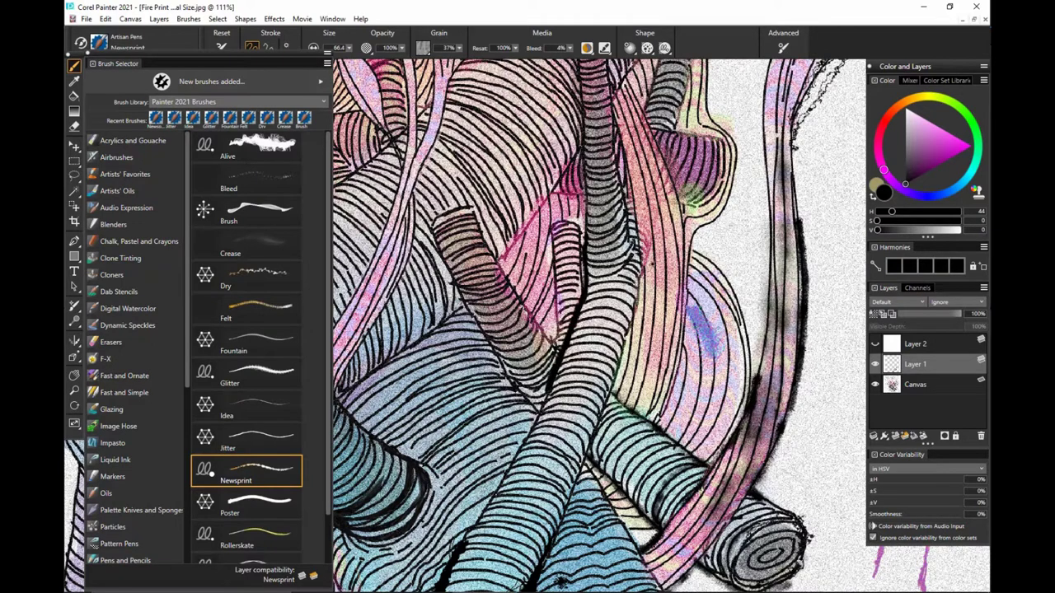
Darken the central diagonal log's right edge and lower left edge with black Newsprint strokes at size 66.4
mouse_move(638, 234)
mouse_down()
mouse_move(643, 279)
mouse_move(627, 350)
mouse_up()
key(ctrl+z)
mouse_move(638, 233)
mouse_down()
mouse_move(642, 316)
mouse_move(614, 379)
mouse_up()
key(ctrl+z)
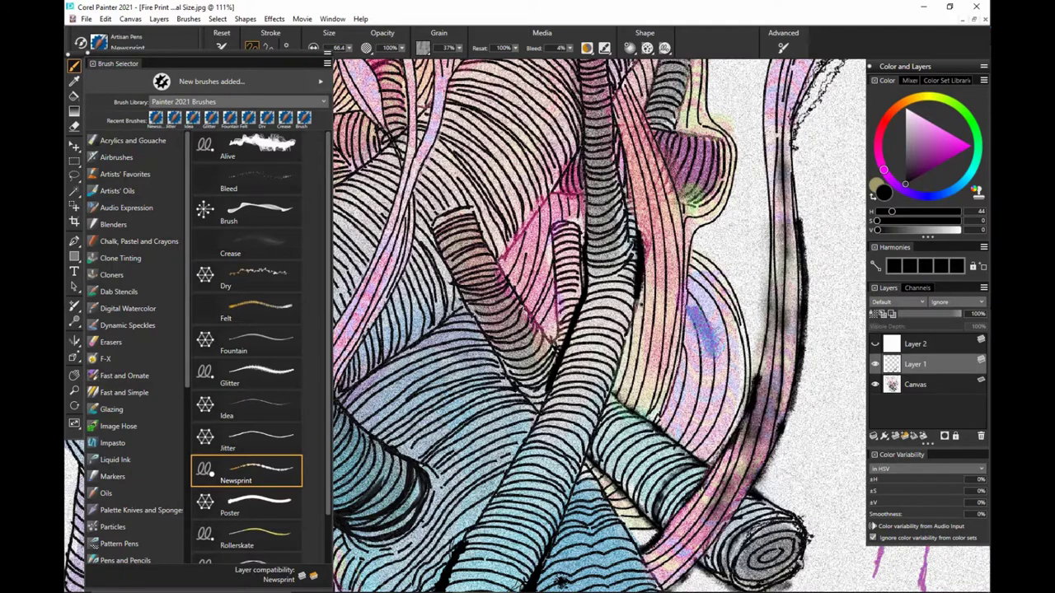
drag(640, 295, 570, 501)
drag(549, 393, 514, 465)
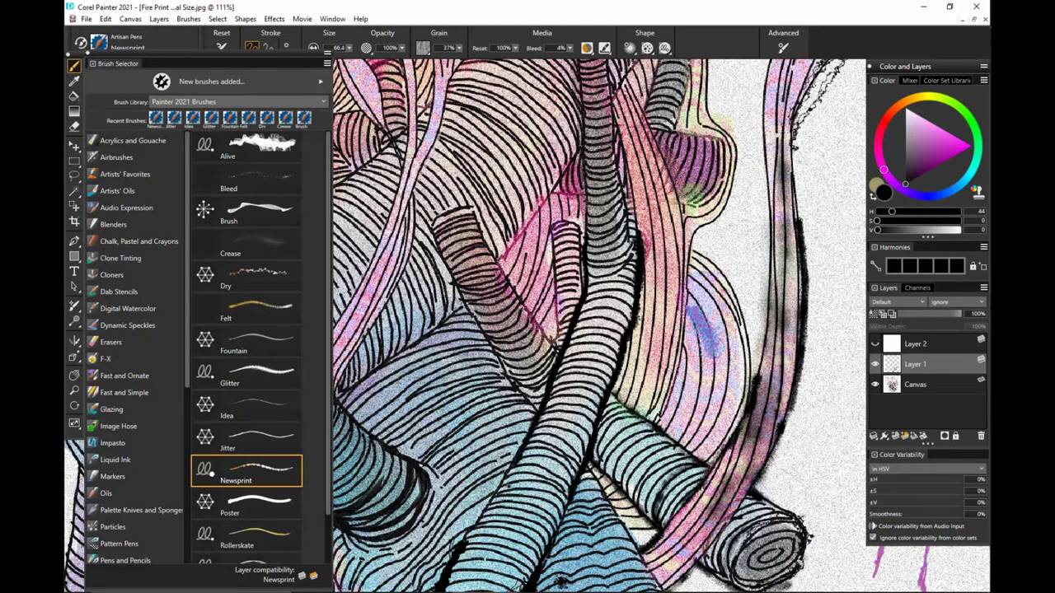
Outline the short brown log's sides and end with black Newsprint strokes at size 66.4, undoing the first attempt
drag(522, 305, 557, 355)
key(ctrl+z)
mouse_move(515, 290)
mouse_down()
mouse_move(559, 354)
mouse_move(481, 328)
mouse_move(445, 255)
mouse_move(457, 204)
mouse_up()
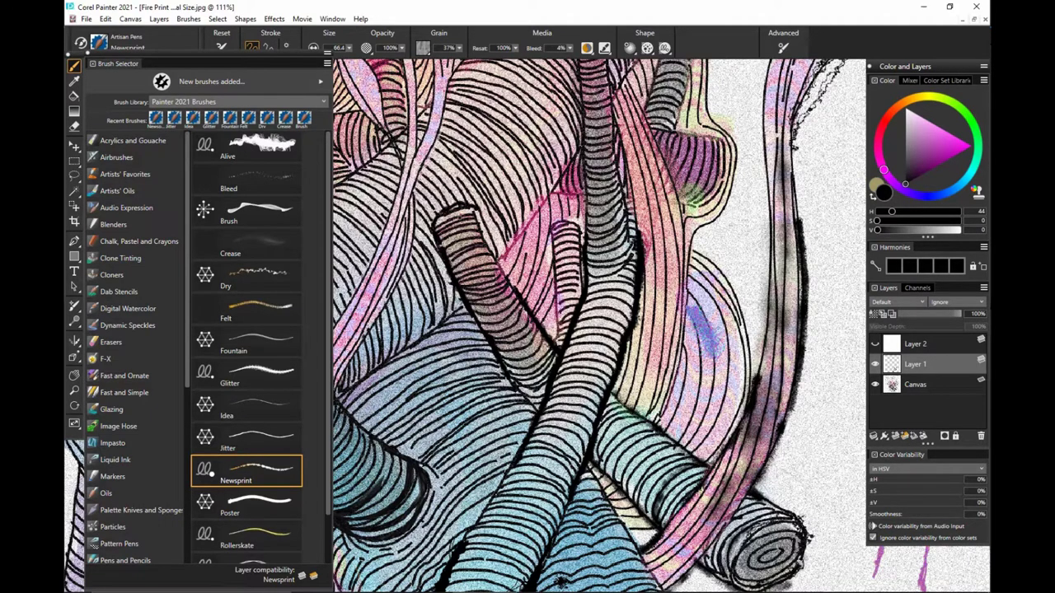
mouse_move(445, 239)
mouse_down()
mouse_move(436, 221)
mouse_move(486, 206)
mouse_move(505, 275)
mouse_move(525, 301)
mouse_up()
drag(622, 366, 647, 372)
drag(692, 431, 731, 429)
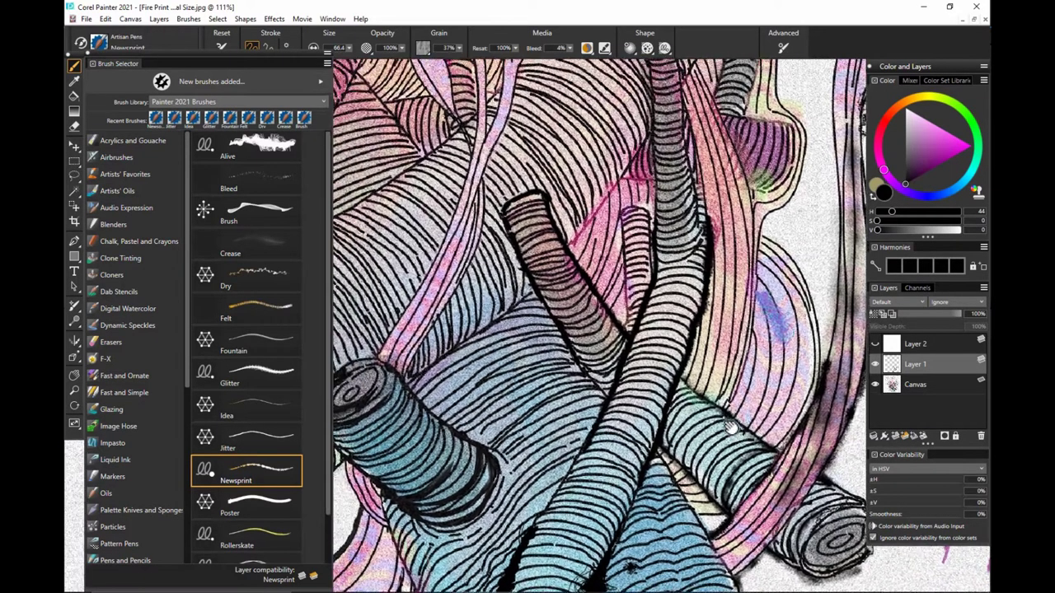
Outline both sides and the tip of the small thin log stub with black Newsprint strokes at size 66.4
drag(701, 231, 695, 324)
drag(631, 322, 633, 428)
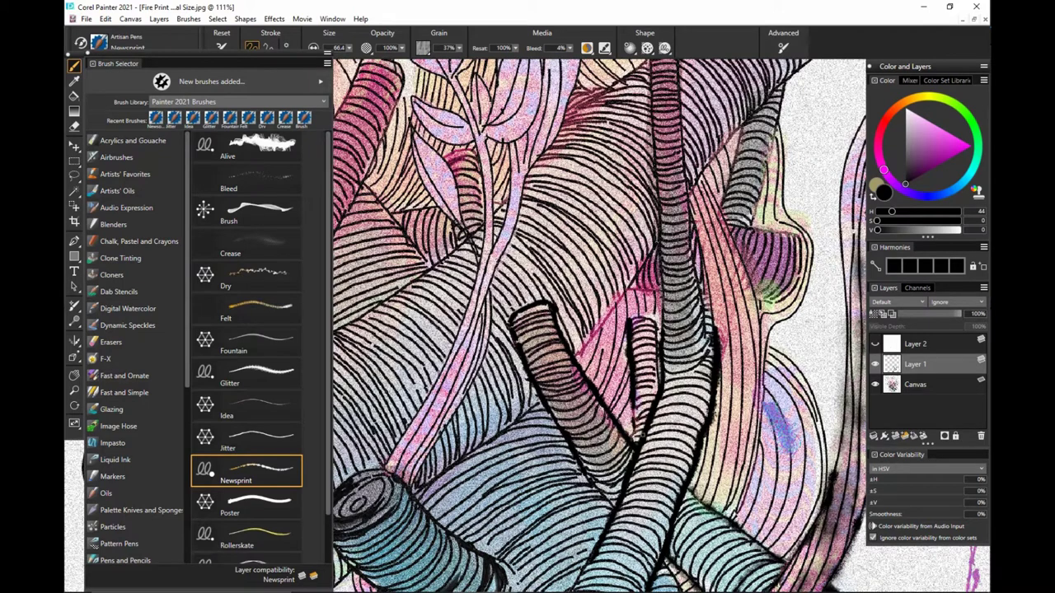
mouse_move(629, 323)
mouse_down()
mouse_move(659, 323)
mouse_move(656, 392)
mouse_up()
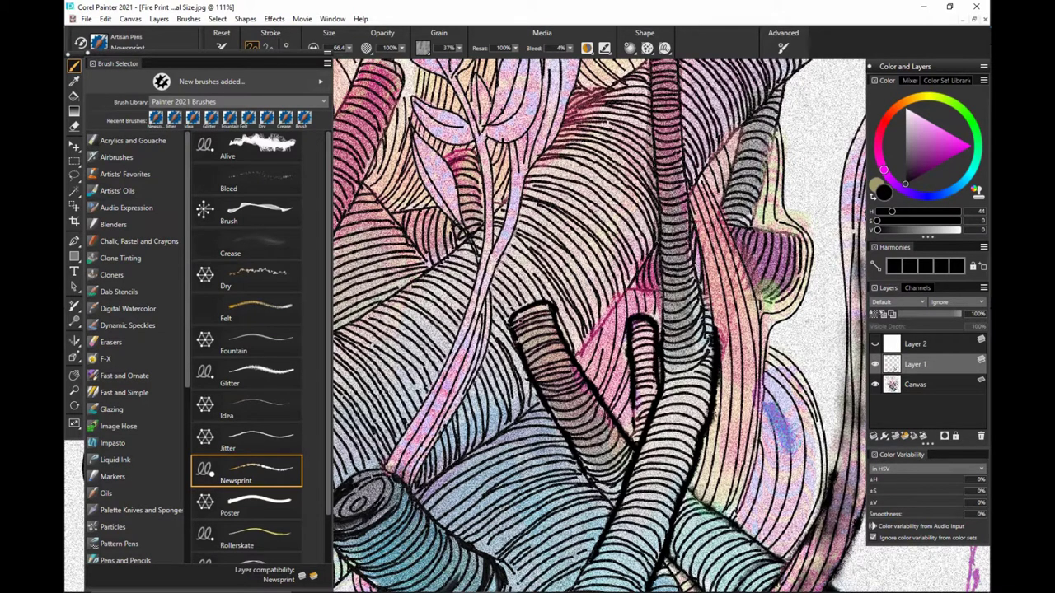
Darken the edges around the pink gap between the logs and the adjoining thin log with black Newsprint strokes
mouse_move(512, 334)
mouse_down()
mouse_move(542, 310)
mouse_move(557, 333)
mouse_move(609, 322)
mouse_move(664, 245)
mouse_up()
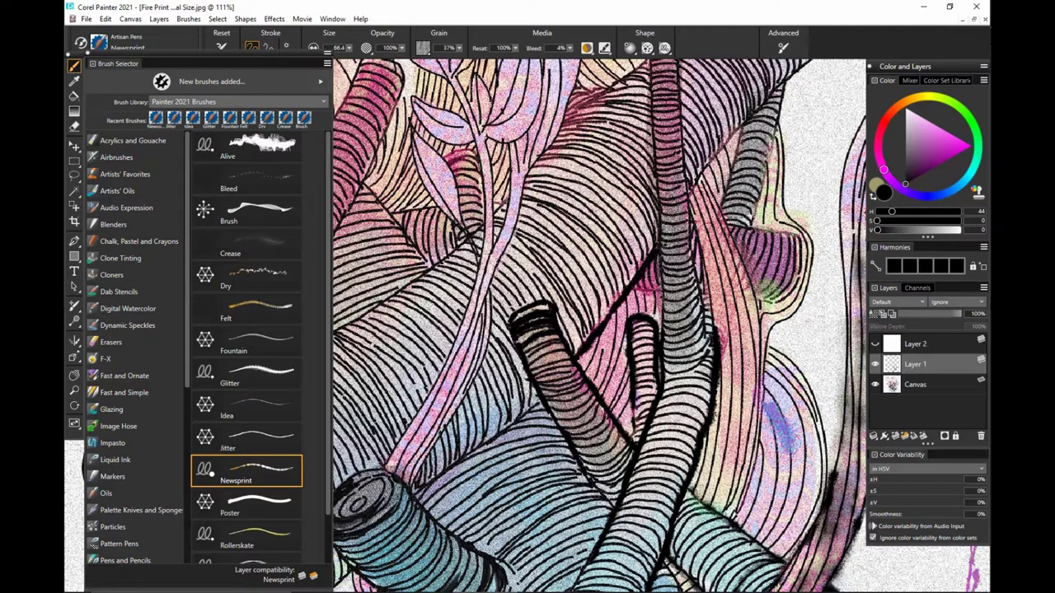
drag(631, 291, 668, 287)
drag(546, 404, 467, 466)
drag(663, 211, 662, 282)
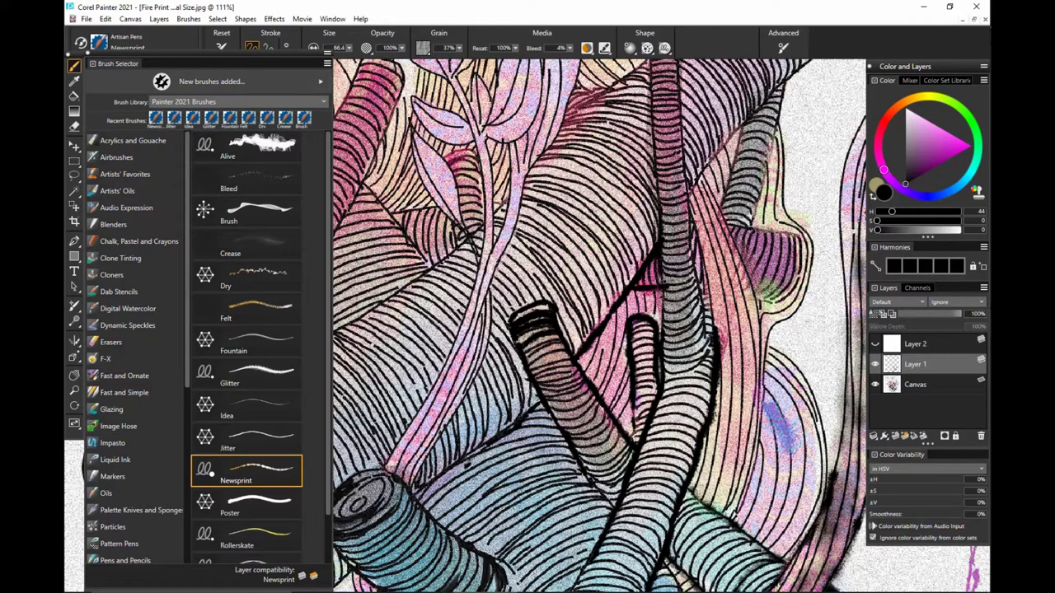
mouse_move(687, 183)
mouse_down()
mouse_move(697, 262)
mouse_move(662, 310)
mouse_move(664, 349)
mouse_up()
drag(711, 461, 697, 394)
Select the Poster pen and darken the large blue log's upper edge and end rim in black at size 58.3, undoing unwanted strokes
key(m)
scroll(712, 358, down, 4)
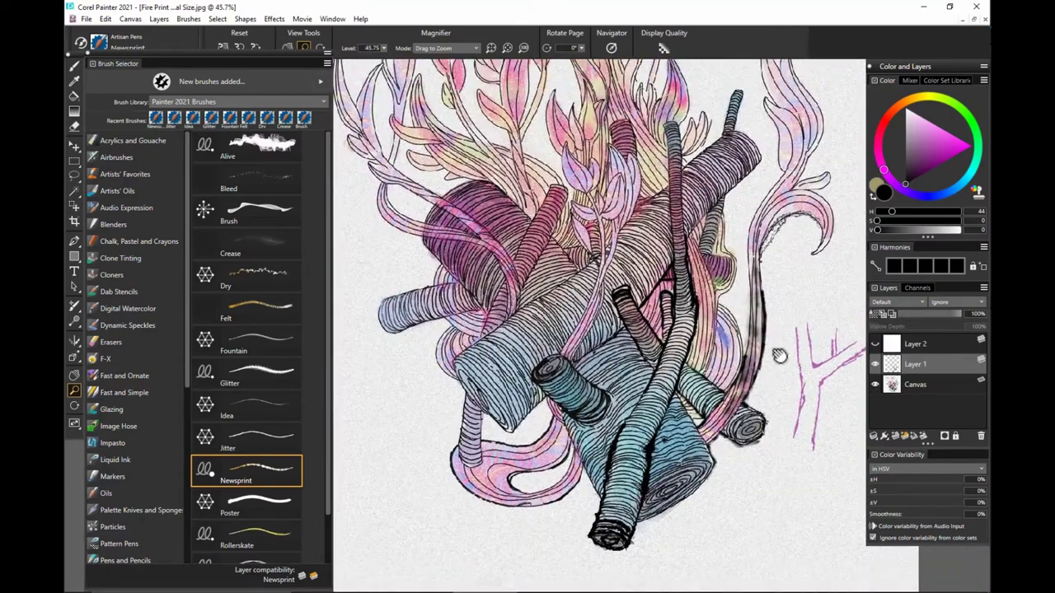
mouse_move(779, 356)
mouse_down()
mouse_move(767, 450)
mouse_move(768, 405)
mouse_move(776, 418)
mouse_move(541, 459)
mouse_move(577, 420)
mouse_move(577, 403)
mouse_up()
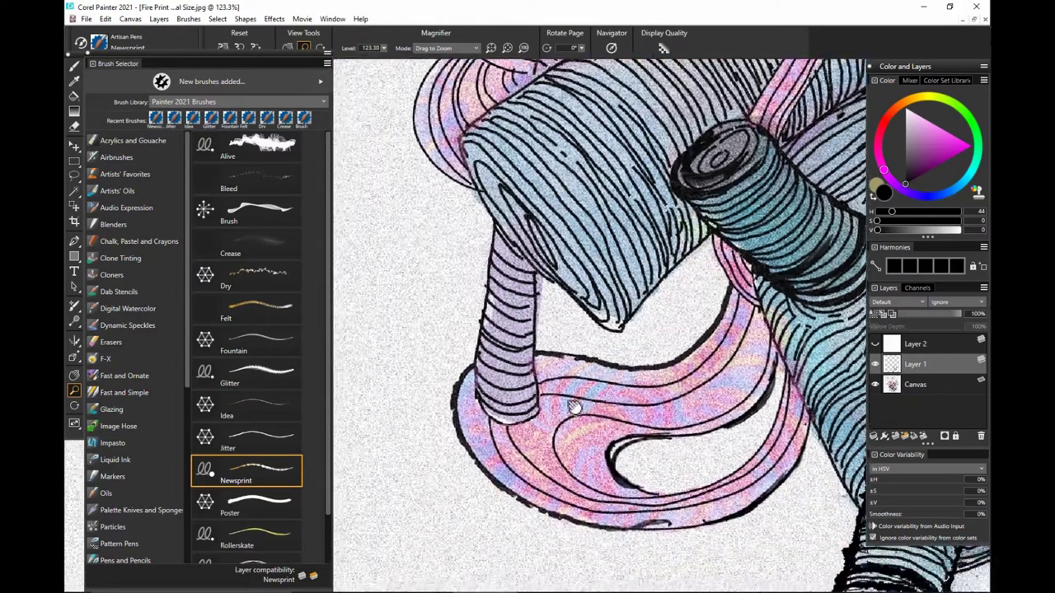
click(299, 493)
drag(622, 170, 641, 380)
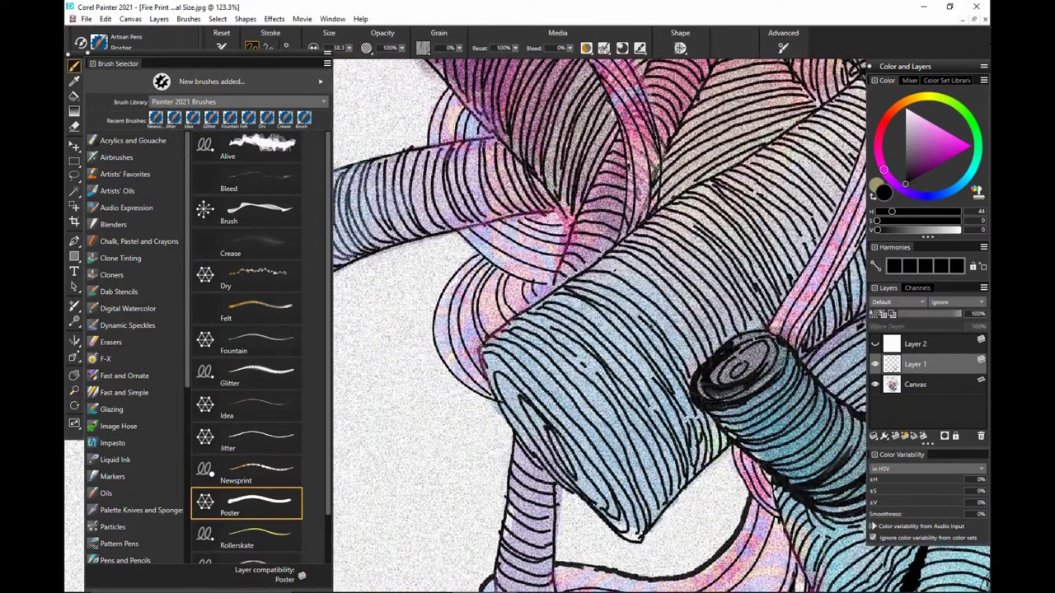
drag(486, 354, 564, 282)
key(ctrl+z)
mouse_move(479, 348)
mouse_down()
mouse_move(483, 375)
mouse_move(519, 404)
mouse_move(478, 363)
mouse_move(528, 445)
mouse_move(469, 326)
mouse_move(738, 158)
mouse_move(623, 466)
mouse_move(641, 512)
mouse_up()
key(ctrl+z)
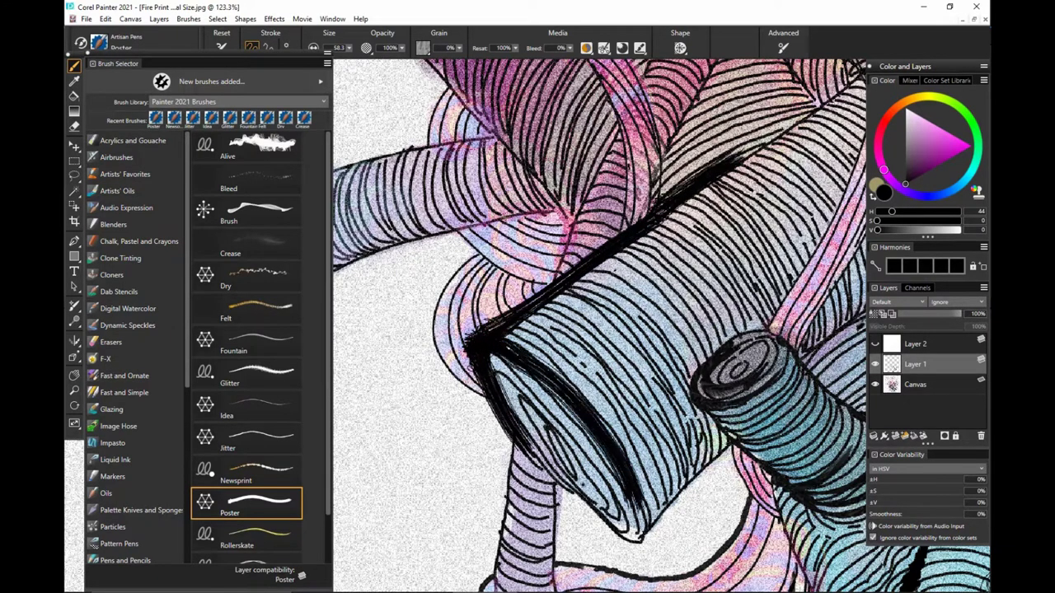
Thicken the large blue log's cut end and lower edge with black Poster strokes, undoing the unsatisfactory ones
mouse_move(498, 404)
mouse_down()
mouse_move(552, 485)
mouse_move(608, 529)
mouse_up()
mouse_move(494, 325)
mouse_down()
mouse_move(523, 333)
mouse_move(534, 323)
mouse_move(633, 439)
mouse_up()
drag(633, 542, 692, 478)
key(ctrl+z)
key(ctrl+z)
mouse_move(661, 511)
mouse_down()
mouse_move(740, 442)
mouse_move(660, 522)
mouse_up()
drag(693, 483, 641, 544)
drag(615, 514, 637, 557)
Extend the large blue log's black upper edge towards the leaf stem with Poster strokes, undoing one attempt
drag(732, 268, 650, 399)
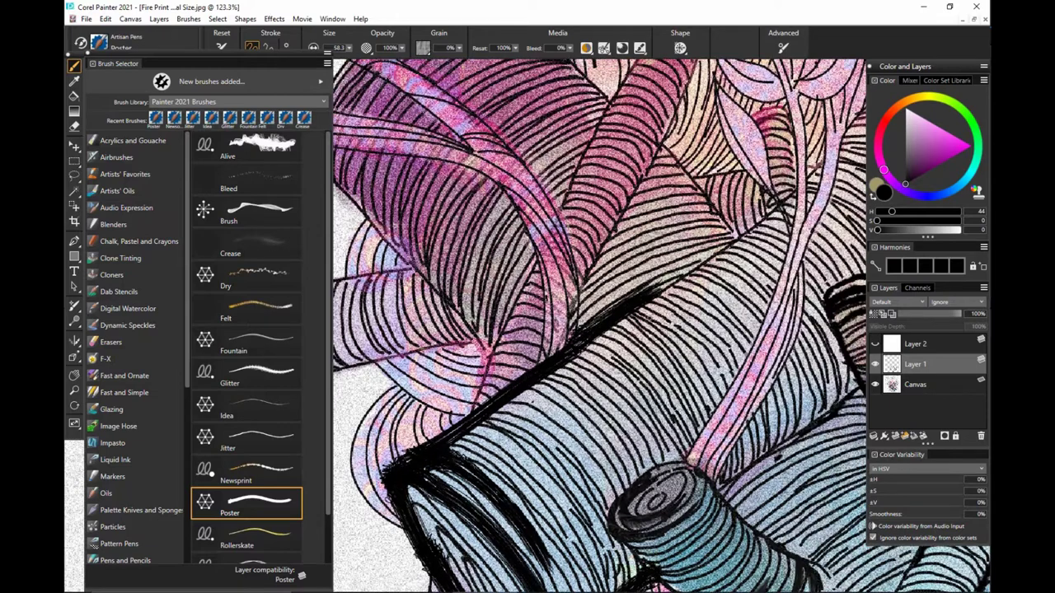
mouse_move(638, 320)
mouse_down()
mouse_move(772, 212)
mouse_move(629, 315)
mouse_up()
key(ctrl+z)
drag(652, 362, 670, 401)
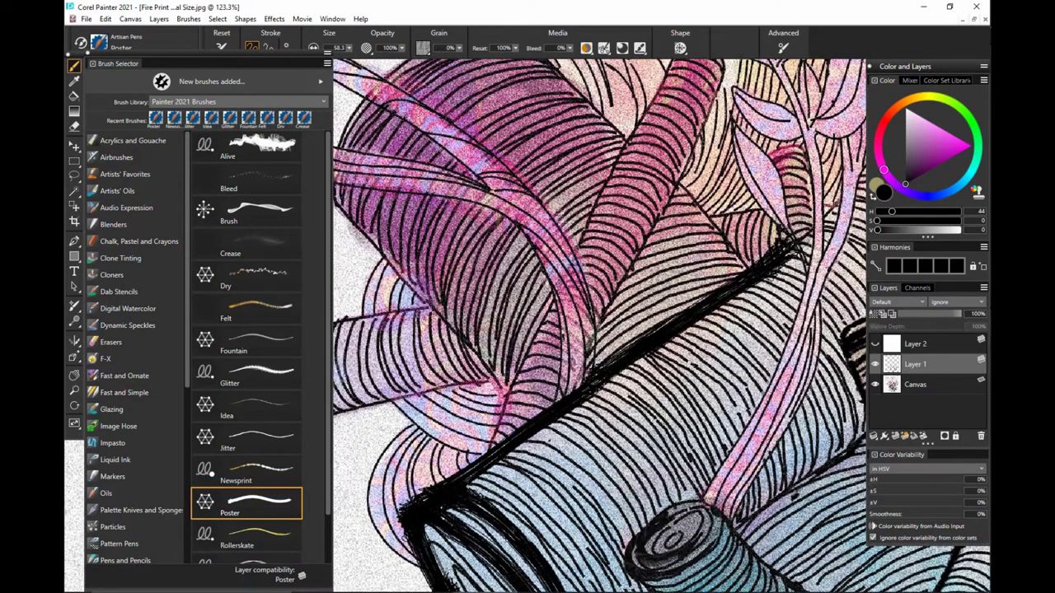
Darken both edges of the slanted pink log behind the large blue log with black Poster strokes
drag(700, 132, 597, 344)
drag(562, 290, 481, 445)
drag(562, 424, 643, 288)
drag(583, 280, 565, 304)
drag(719, 231, 676, 301)
drag(610, 188, 625, 331)
Select the Rollerskate pen and bring the blank paper beside the logs into view at 100% zoom for painting
mouse_move(793, 421)
mouse_down()
mouse_move(691, 345)
mouse_move(665, 398)
mouse_up()
key(ctrl+space)
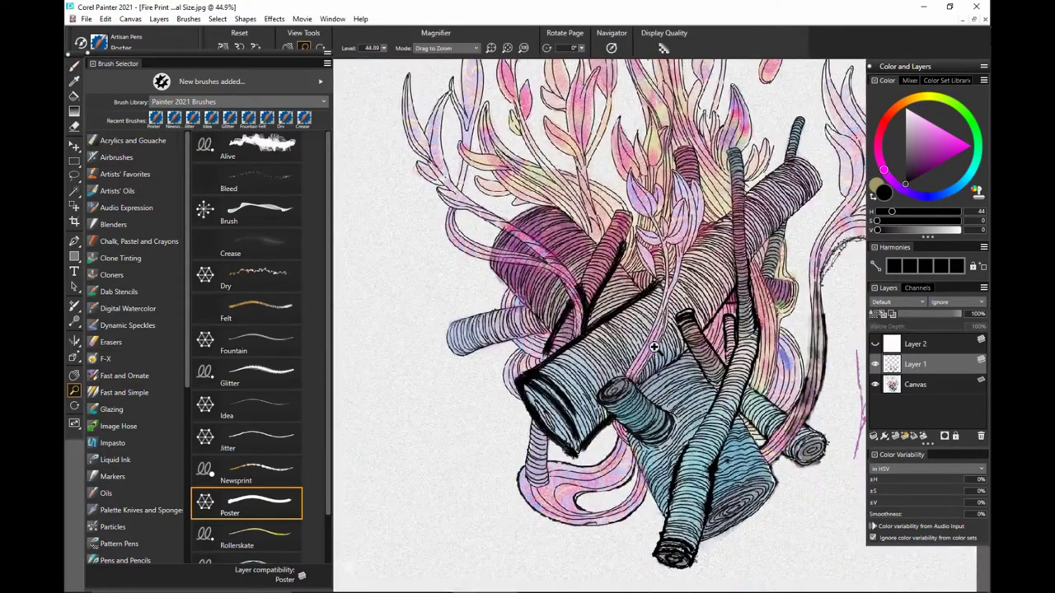
drag(758, 240, 745, 281)
drag(585, 413, 608, 361)
drag(329, 500, 329, 550)
click(281, 482)
scroll(482, 445, up, 8)
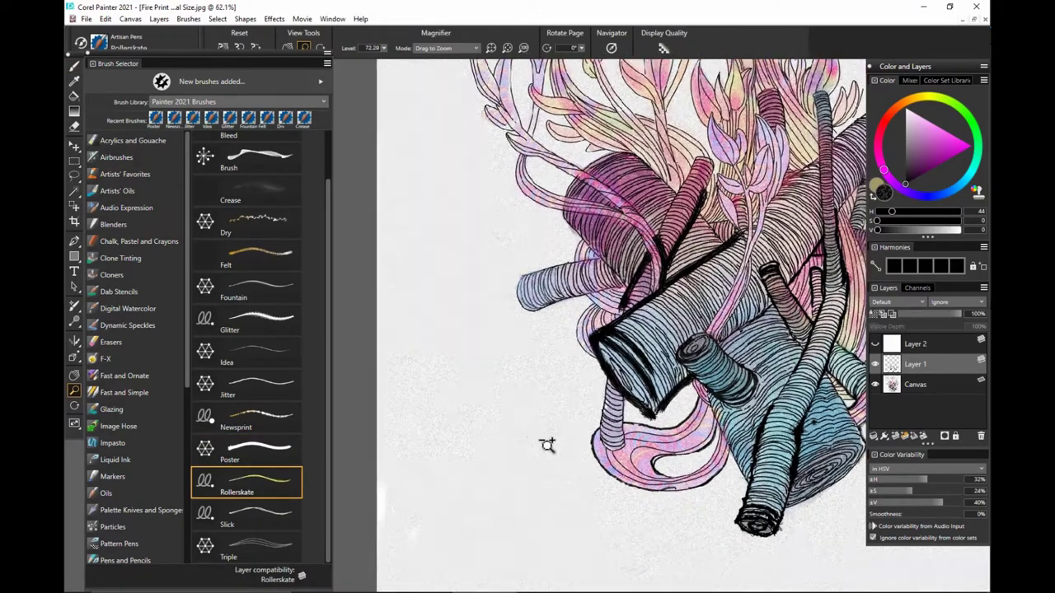
click(523, 47)
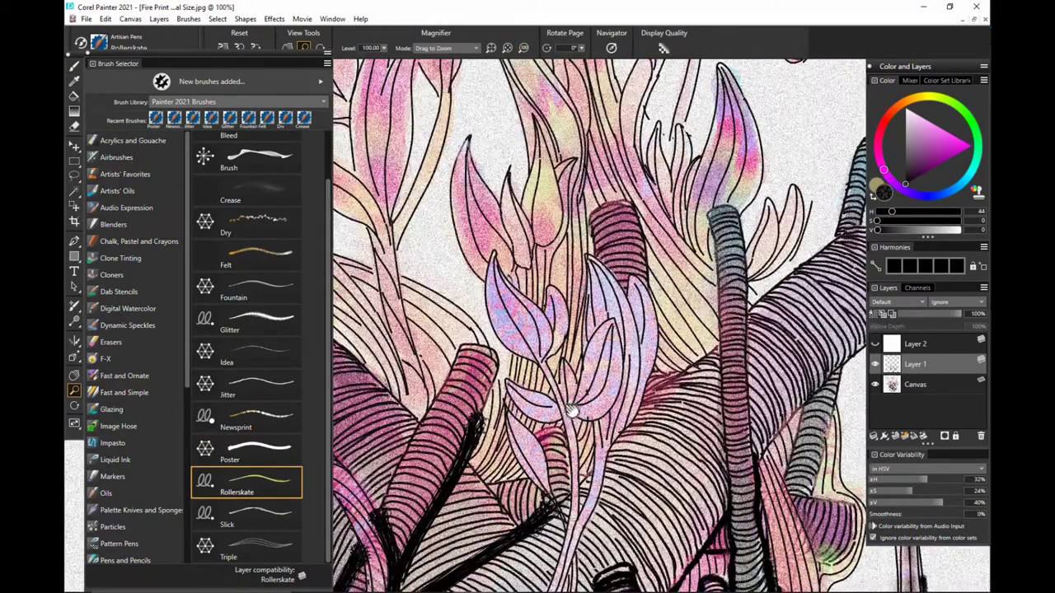
drag(568, 528, 770, 268)
mouse_move(428, 519)
mouse_down()
mouse_move(615, 360)
mouse_move(560, 337)
mouse_up()
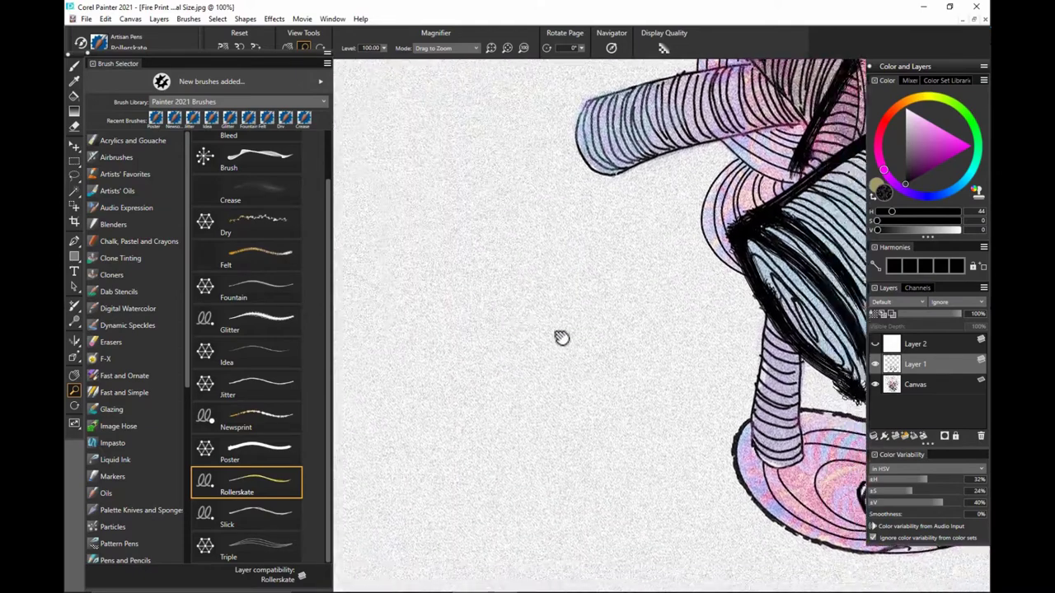
key(b)
Draw a wavy black Rollerskate stroke at size 55.3 on the blank paper beside the large blue log, undoing the test strokes
drag(434, 477, 520, 369)
mouse_move(517, 415)
mouse_down()
mouse_move(542, 468)
mouse_move(607, 448)
mouse_up()
key(ctrl+z)
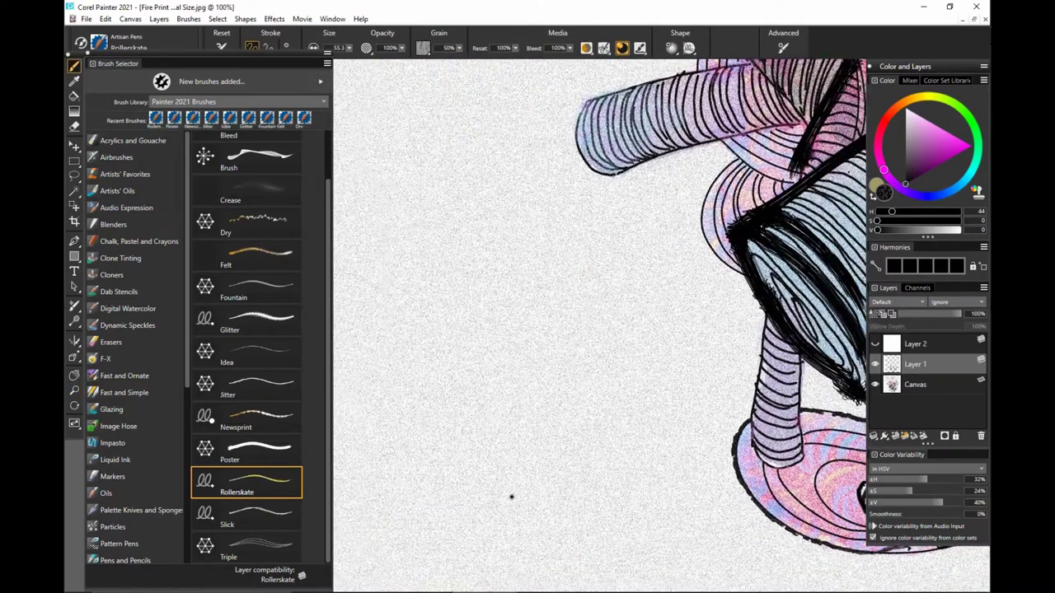
mouse_move(497, 497)
mouse_down()
mouse_move(490, 365)
mouse_move(554, 356)
mouse_up()
drag(662, 379, 570, 517)
key(ctrl+z)
mouse_move(686, 462)
mouse_down()
mouse_move(565, 476)
mouse_move(500, 498)
mouse_up()
drag(583, 372, 579, 369)
key(ctrl+z)
mouse_move(515, 448)
mouse_down()
mouse_move(580, 349)
mouse_move(413, 379)
mouse_up()
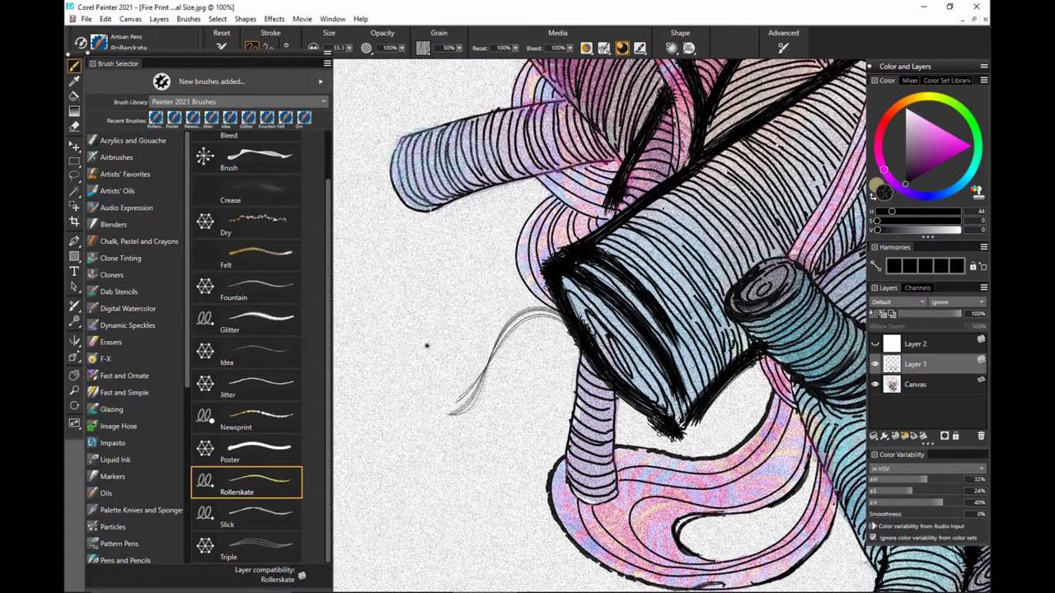
Try closed wavy loops with the Rollerskate pen on the blank paper beside the large blue log, and undo them
drag(562, 308, 450, 256)
key(ctrl+z)
mouse_move(508, 213)
mouse_down()
mouse_move(483, 274)
mouse_move(501, 288)
mouse_move(503, 357)
mouse_up()
key(ctrl+z)
mouse_move(495, 238)
mouse_down()
mouse_move(482, 249)
mouse_move(496, 342)
mouse_up()
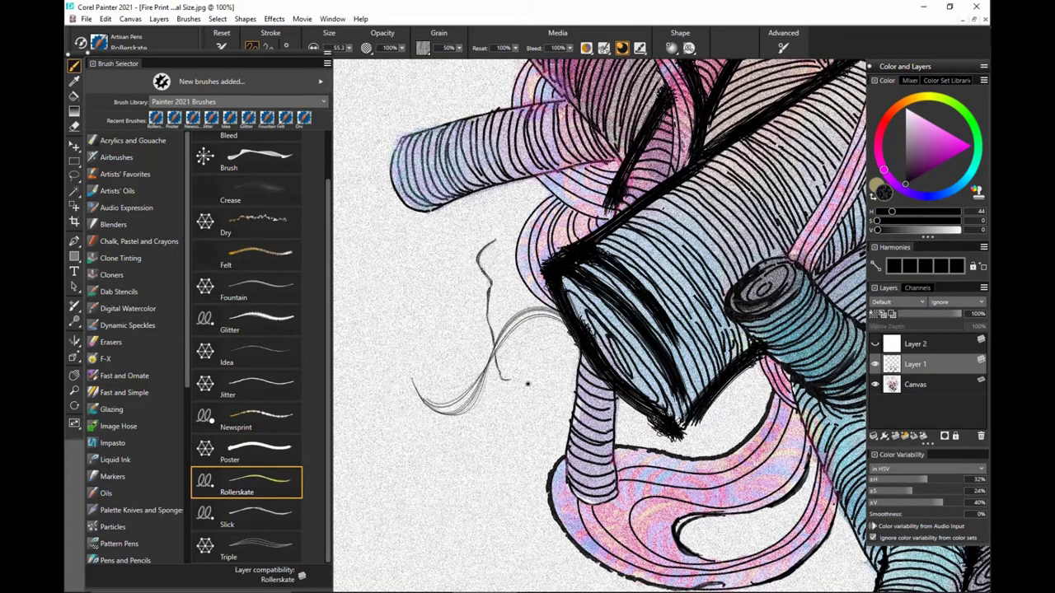
drag(523, 281, 493, 241)
drag(523, 315, 506, 324)
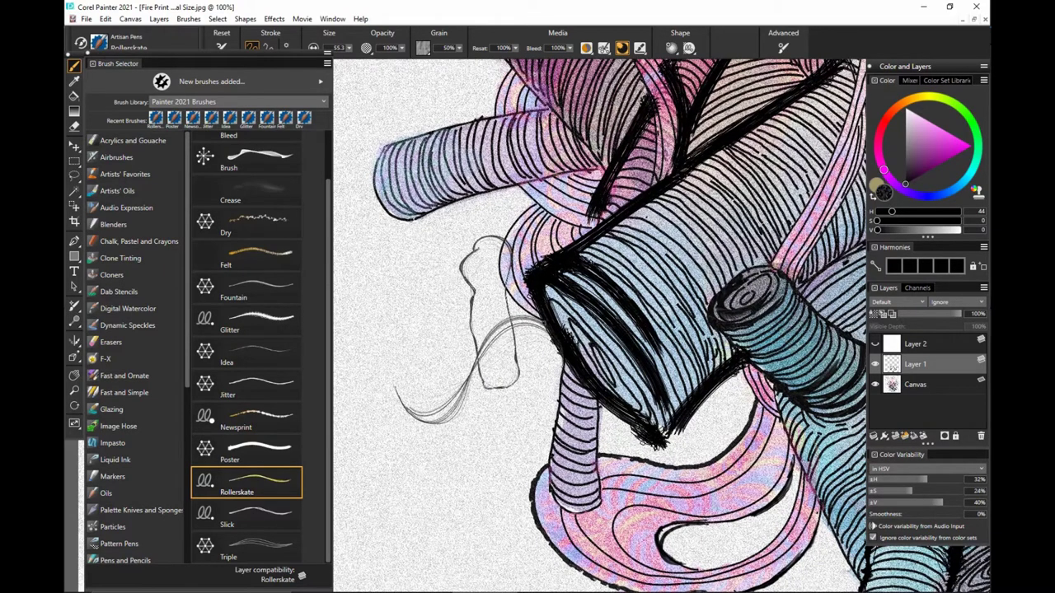
mouse_move(520, 395)
mouse_down()
mouse_move(511, 486)
mouse_move(556, 416)
mouse_move(540, 375)
mouse_up()
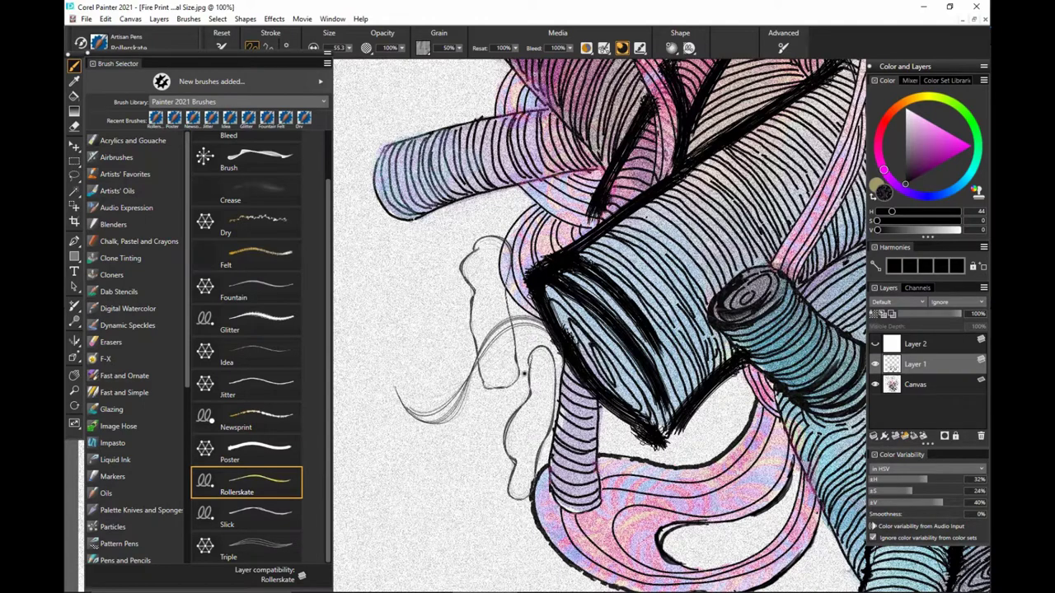
key(ctrl+z)
key(ctrl+z)
key(ctrl+z)
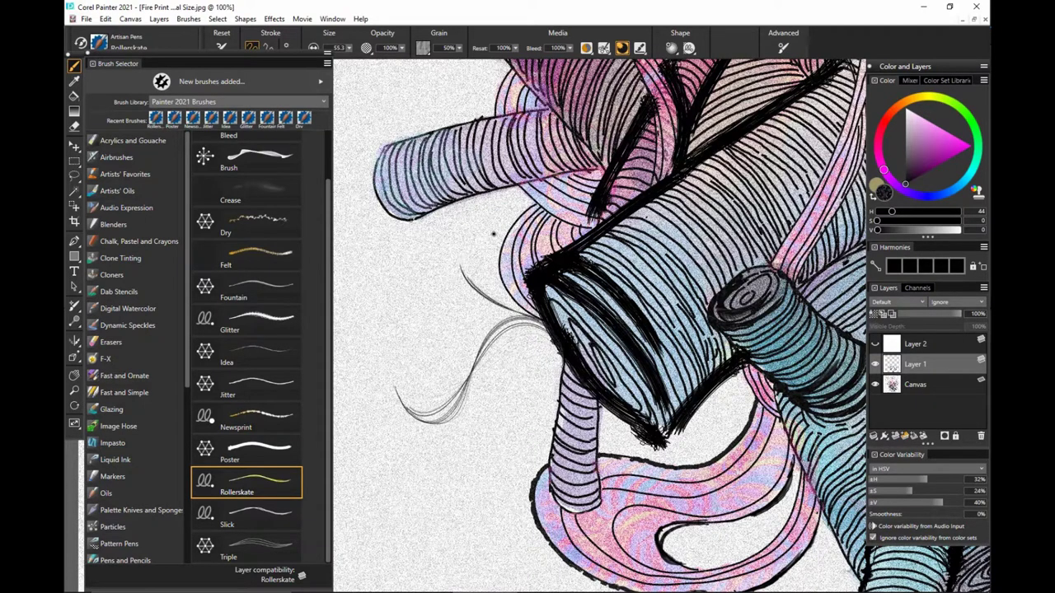
Scribble loose looping Rollerskate strokes across the near end of the large blue log, undoing the first attempts
mouse_move(531, 323)
mouse_down()
mouse_move(504, 285)
mouse_move(647, 257)
mouse_up()
key(ctrl+z)
key(ctrl+z)
mouse_move(575, 275)
mouse_down()
mouse_move(656, 210)
mouse_move(678, 244)
mouse_move(609, 251)
mouse_move(616, 274)
mouse_move(570, 279)
mouse_up()
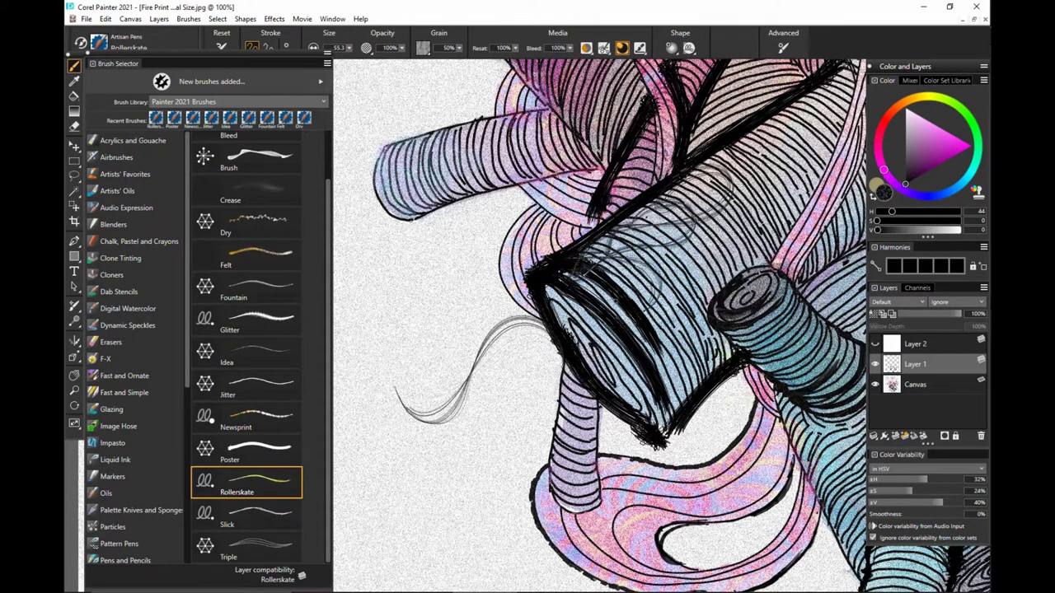
drag(623, 308, 634, 249)
mouse_move(742, 355)
mouse_down()
mouse_move(709, 369)
mouse_move(695, 358)
mouse_move(720, 349)
mouse_up()
Select the Slick pen and try black strokes at size 2.8 on the blank paper below the logs, undoing each one
click(248, 515)
mouse_move(493, 395)
mouse_down()
mouse_move(431, 492)
mouse_move(394, 588)
mouse_up()
key(ctrl+z)
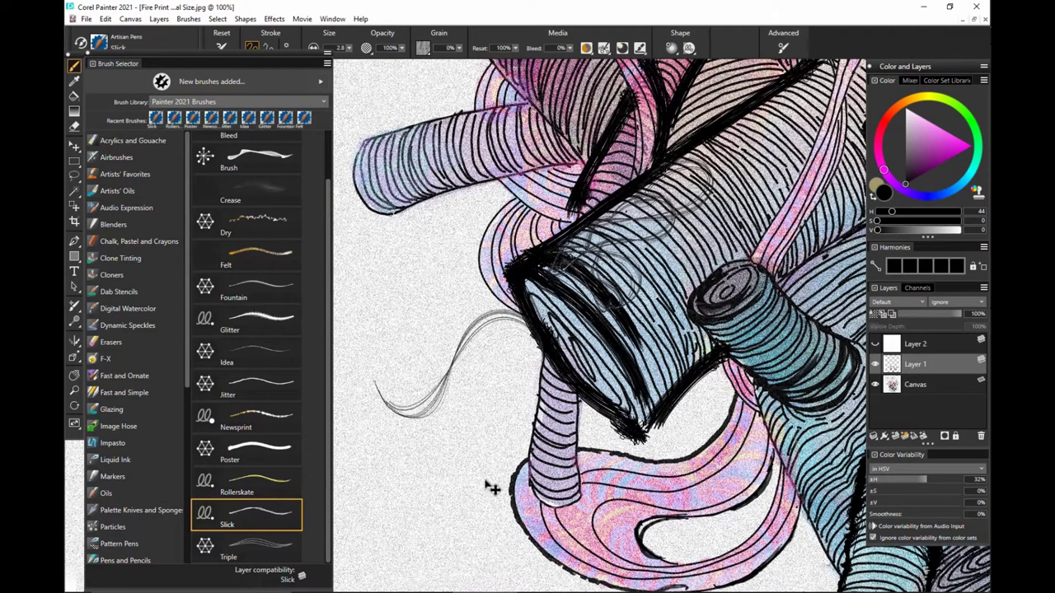
drag(441, 470, 426, 575)
key(ctrl+z)
mouse_move(474, 490)
mouse_down()
mouse_move(525, 476)
mouse_move(564, 432)
mouse_up()
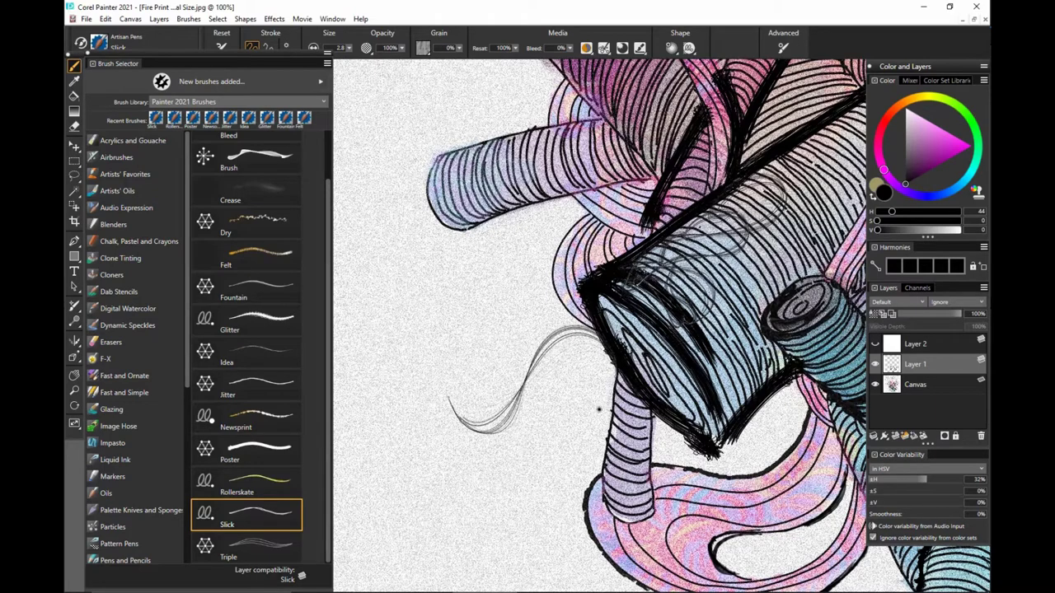
key(ctrl+z)
Outline the rounded end of the light purple log with black Slick strokes, undoing the unwanted end and edge strokes
drag(438, 160, 459, 238)
key(ctrl+z)
mouse_move(439, 154)
mouse_down()
mouse_move(471, 237)
mouse_move(461, 227)
mouse_up()
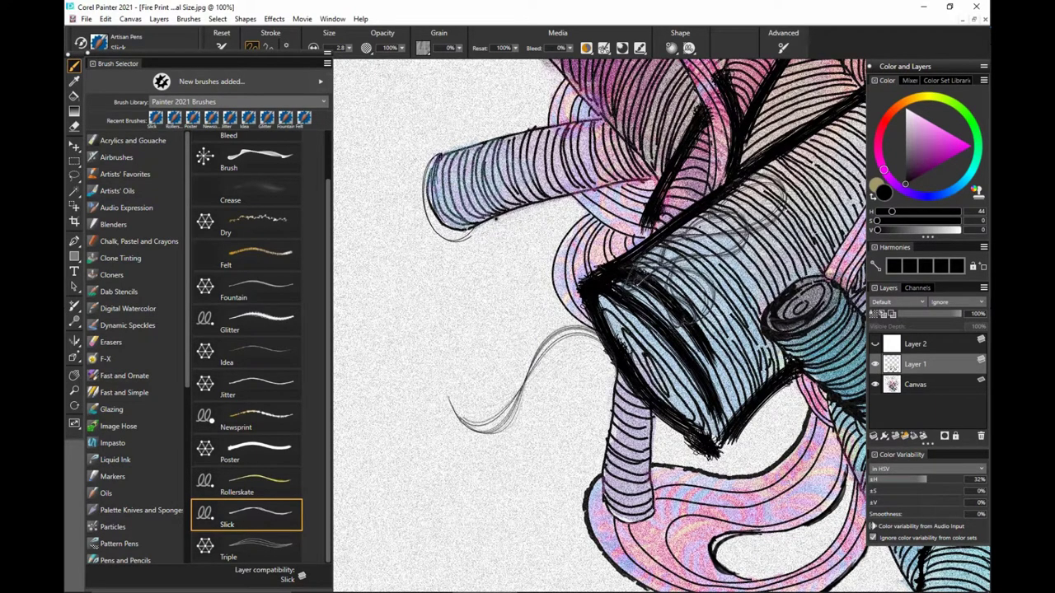
mouse_move(434, 189)
mouse_down()
mouse_move(477, 234)
mouse_move(539, 195)
mouse_up()
drag(445, 152, 602, 121)
key(ctrl+z)
key(ctrl+z)
mouse_move(437, 164)
mouse_down()
mouse_move(611, 115)
mouse_move(576, 121)
mouse_up()
key(ctrl+z)
key(ctrl+z)
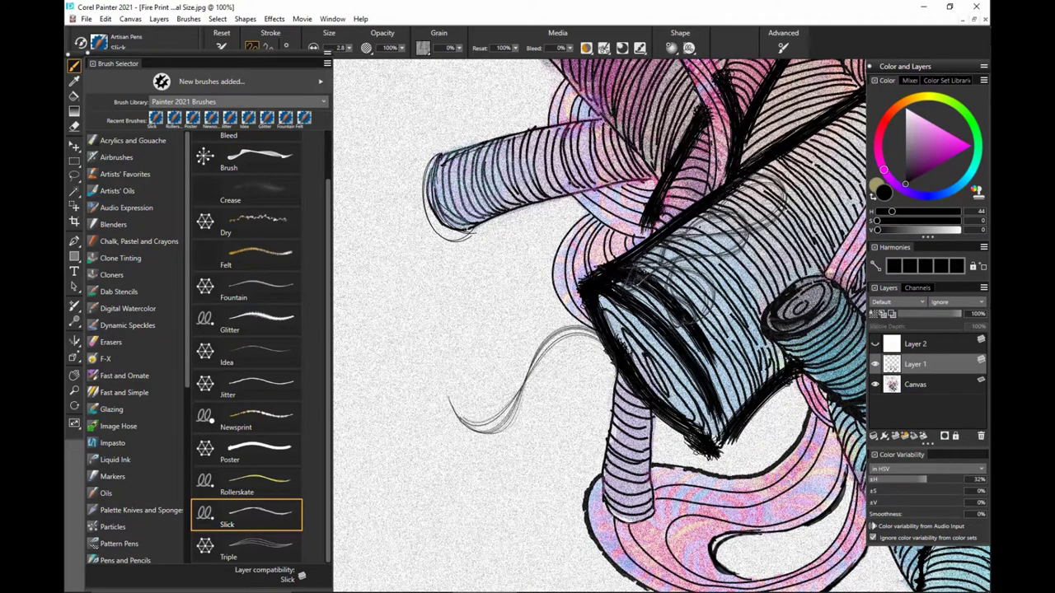
Trace the light purple log's lower edge with a black Slick stroke, undoing the extra one
drag(484, 224, 652, 171)
mouse_move(478, 227)
mouse_down()
mouse_move(642, 176)
mouse_move(568, 198)
mouse_up()
key(ctrl+z)
Hatch curved black Slick lines around the outer half of the light purple log, undoing the first one
drag(483, 152, 485, 222)
key(ctrl+z)
mouse_move(449, 155)
mouse_down()
mouse_move(477, 235)
mouse_move(493, 230)
mouse_move(478, 223)
mouse_up()
mouse_move(479, 144)
mouse_down()
mouse_move(486, 220)
mouse_move(498, 225)
mouse_up()
drag(498, 144, 501, 207)
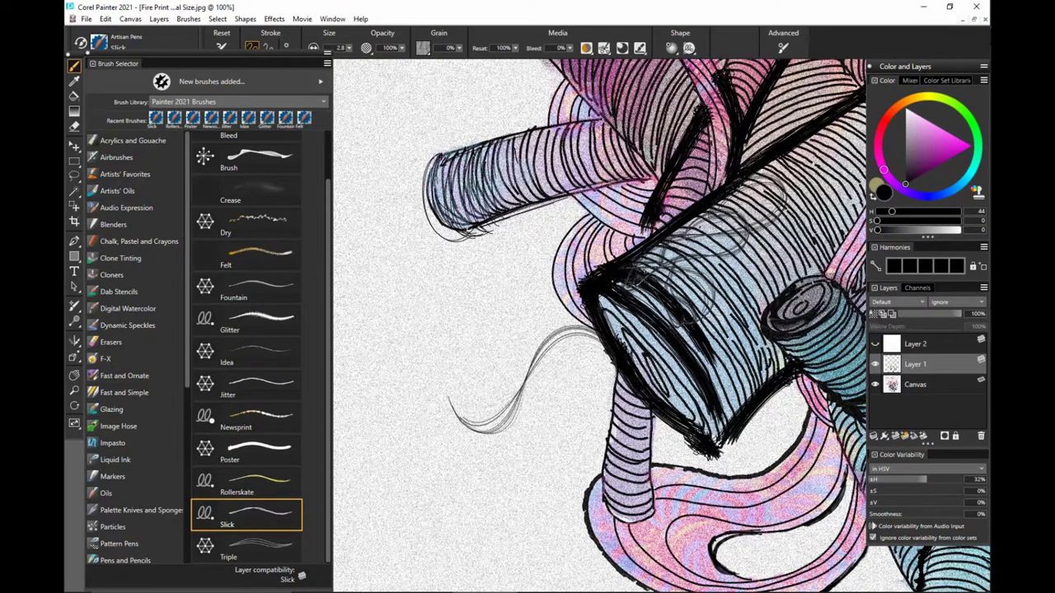
drag(445, 163, 434, 232)
drag(445, 169, 441, 223)
mouse_move(510, 144)
mouse_down()
mouse_move(534, 224)
mouse_move(539, 199)
mouse_up()
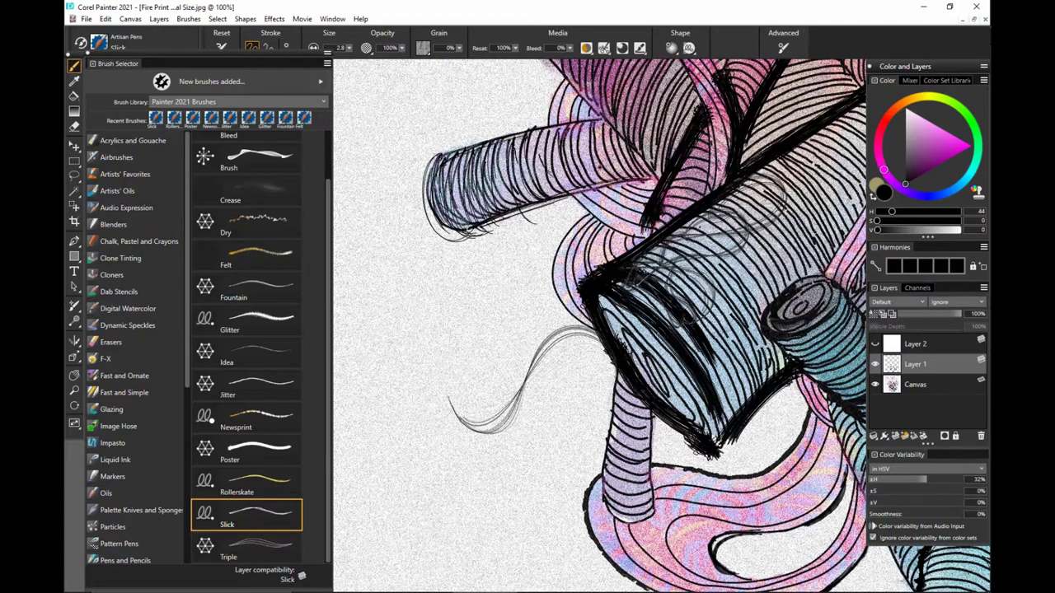
Reinforce the light purple log's upper and lower edges with long black Slick strokes
mouse_move(446, 147)
mouse_down()
mouse_move(458, 240)
mouse_move(601, 117)
mouse_move(641, 111)
mouse_up()
drag(684, 143, 653, 201)
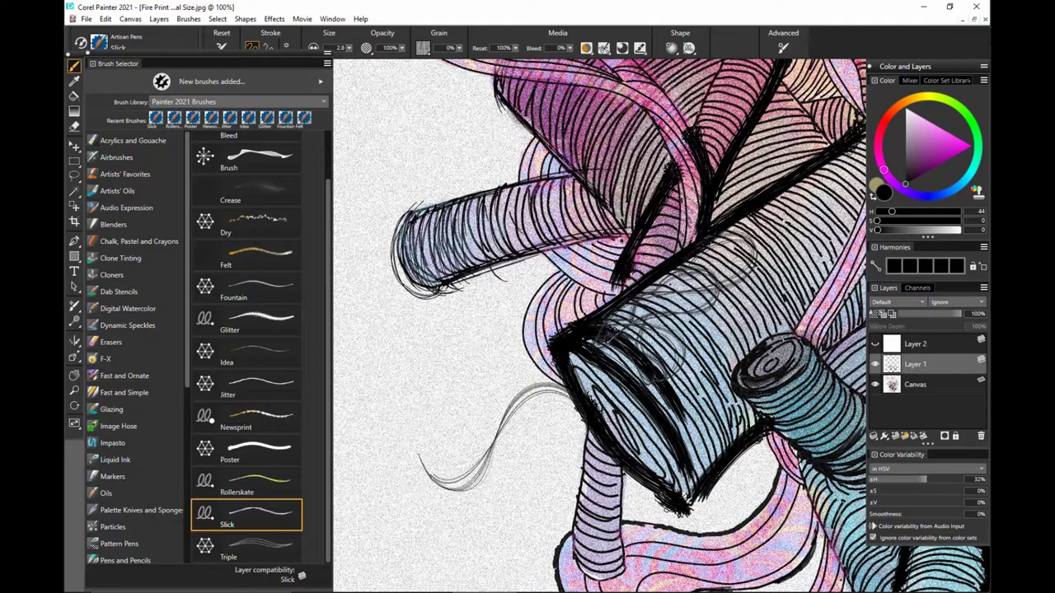
drag(631, 237, 523, 260)
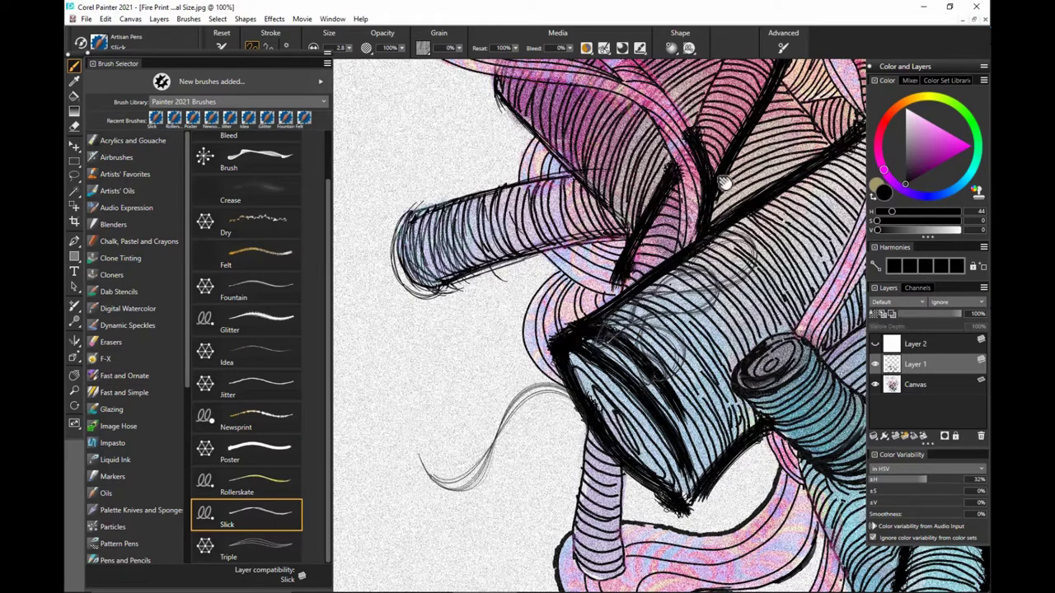
Add curved black Slick hatching across the middle and inner end of the light purple log
drag(726, 183, 710, 234)
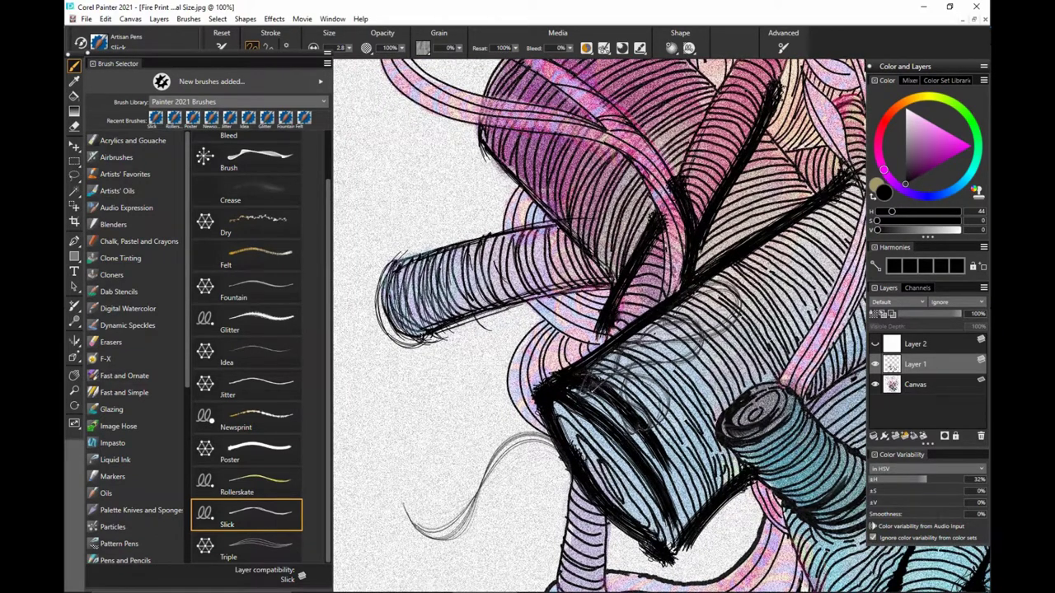
drag(692, 293, 728, 283)
drag(586, 224, 603, 280)
drag(599, 224, 620, 280)
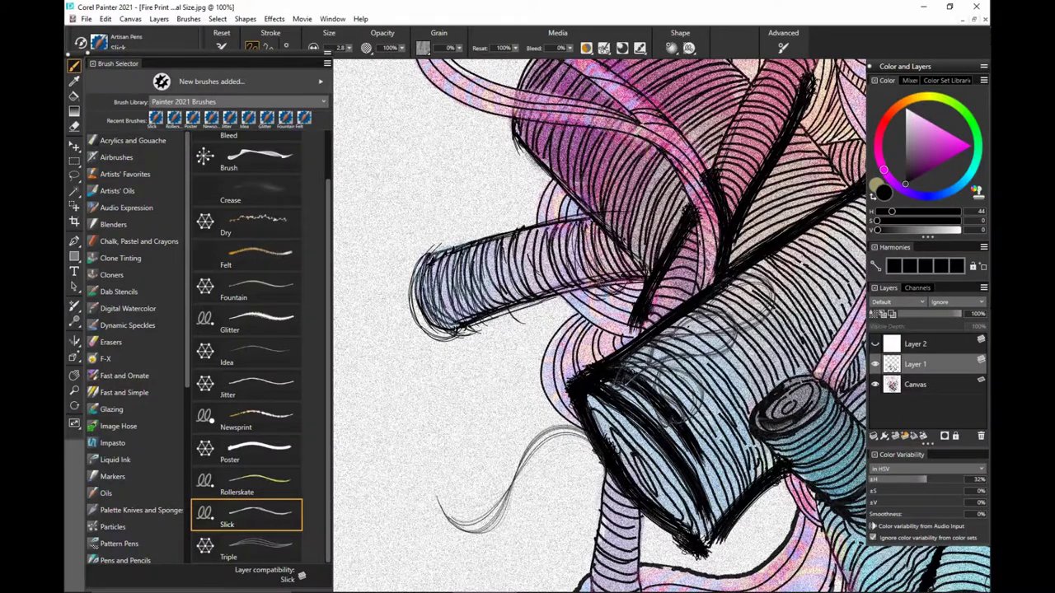
drag(537, 240, 557, 297)
Select the Triple pen and try black strokes at size 132.9 on the blank paper, undoing them
click(249, 547)
mouse_move(492, 484)
mouse_down()
mouse_move(523, 476)
mouse_move(549, 445)
mouse_up()
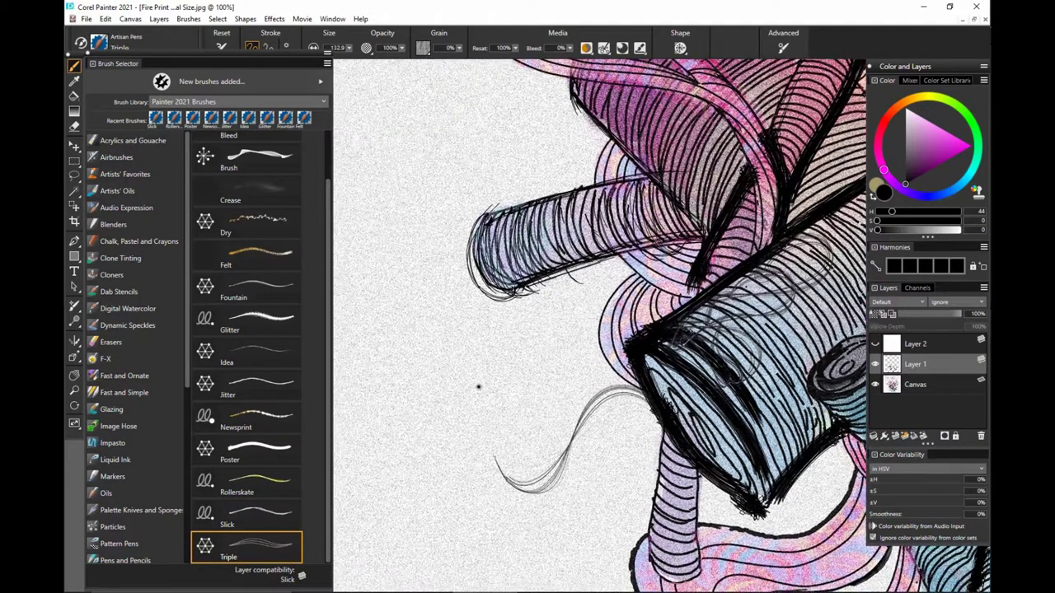
drag(463, 381, 550, 337)
key(ctrl+z)
mouse_move(507, 368)
mouse_down()
mouse_move(559, 350)
mouse_move(511, 412)
mouse_up()
key(ctrl+z)
key(ctrl+z)
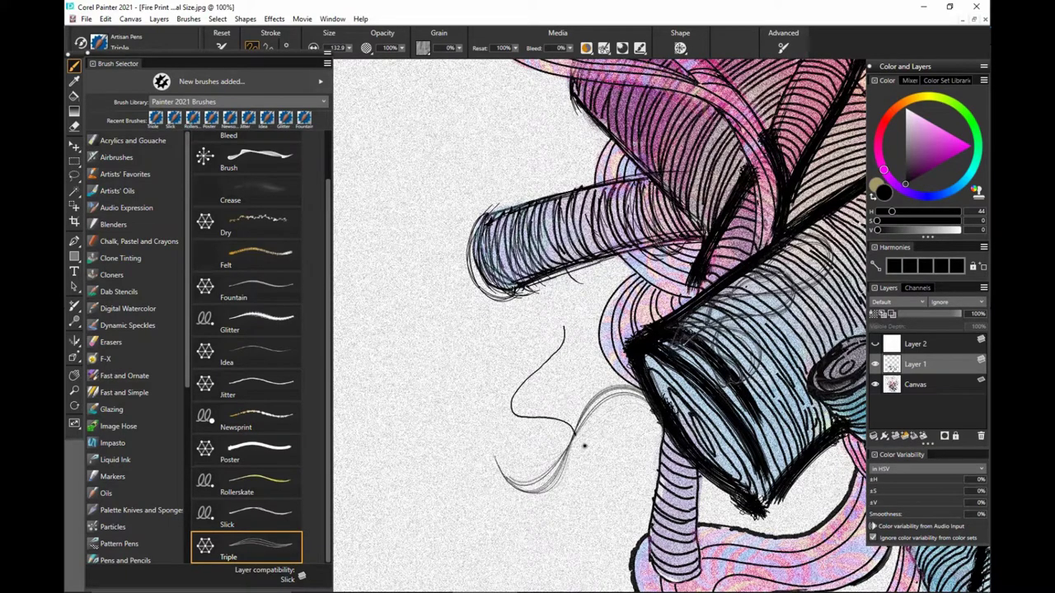
Draw a long winding black Triple stroke on the blank paper below the light purple log
drag(589, 503, 468, 539)
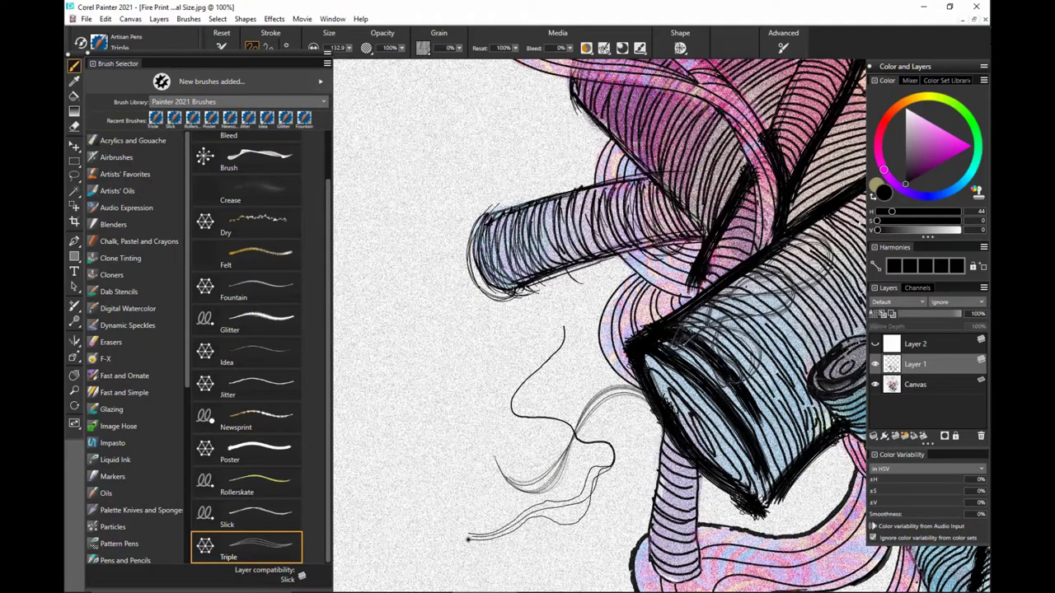
drag(464, 418, 472, 384)
drag(619, 458, 617, 407)
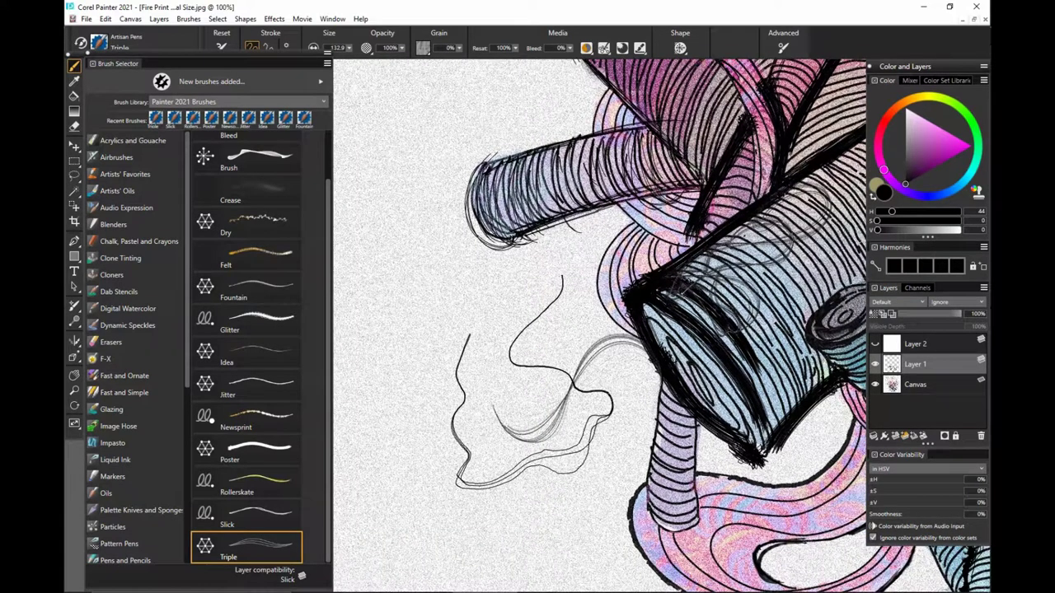
Draw curved black Triple strokes along the inside of the looping pink ribbon beneath the large blue log
drag(736, 521, 609, 398)
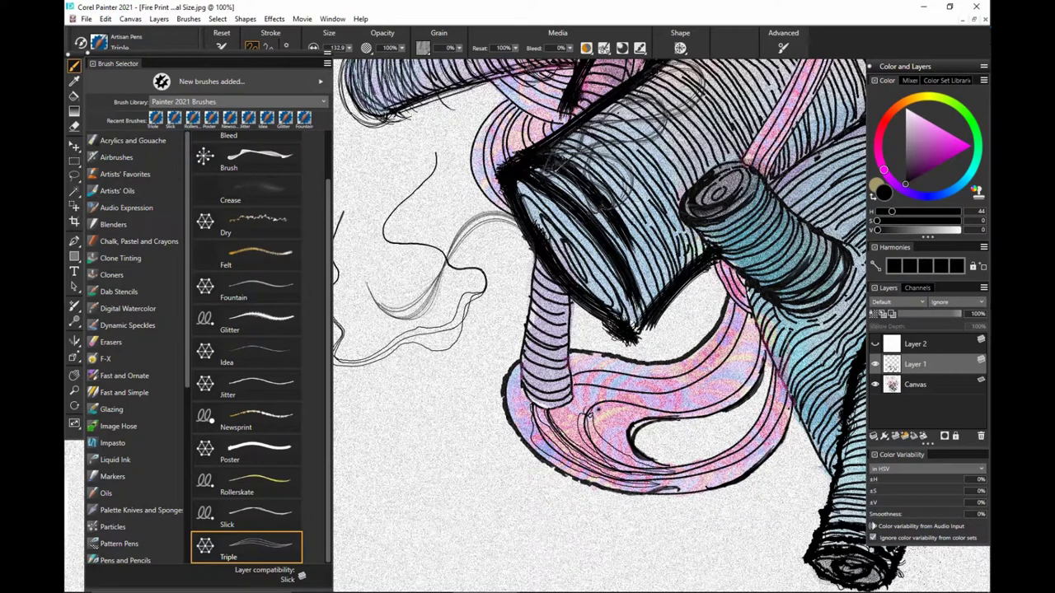
drag(857, 415, 774, 431)
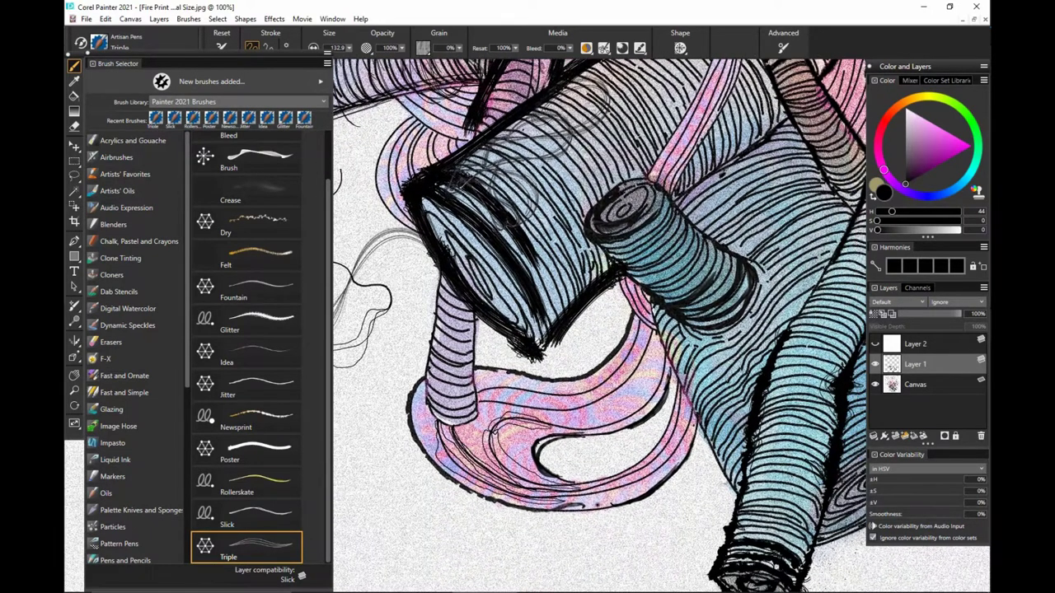
drag(584, 505, 631, 508)
Examine the pen work on the logs, ribbons and leaves, both close up and across the whole illustration
drag(857, 403, 701, 509)
key(m)
drag(795, 433, 708, 453)
drag(770, 500, 756, 493)
scroll(756, 493, down, 1)
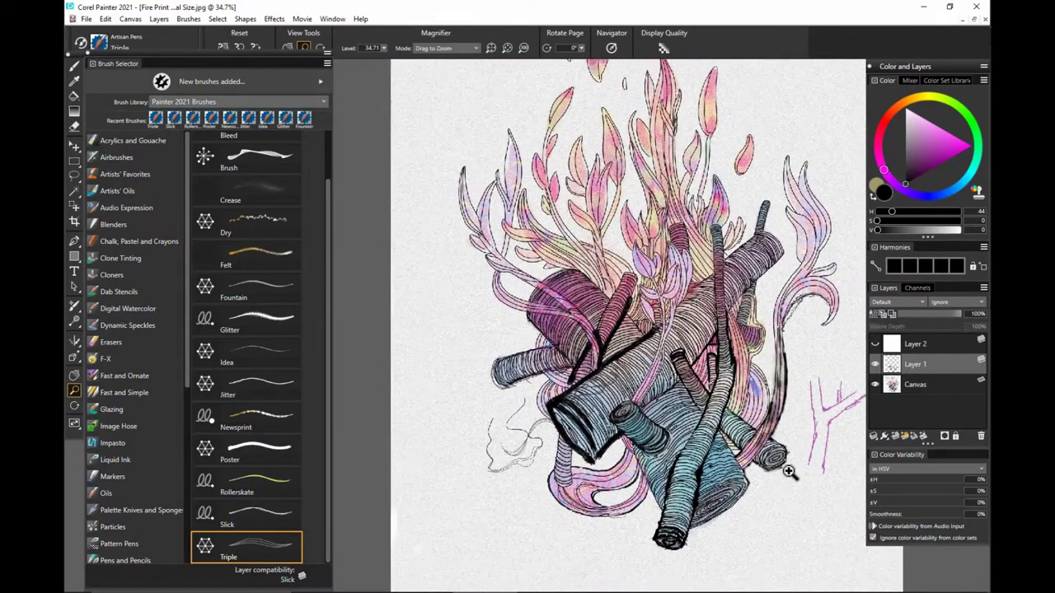
scroll(788, 472, up, 8)
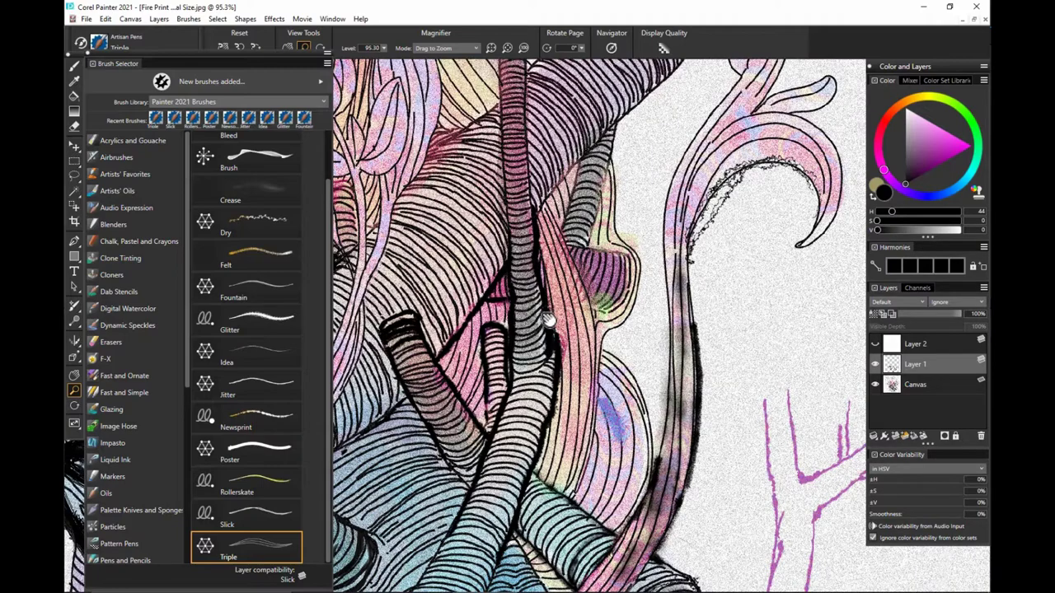
drag(545, 316, 740, 258)
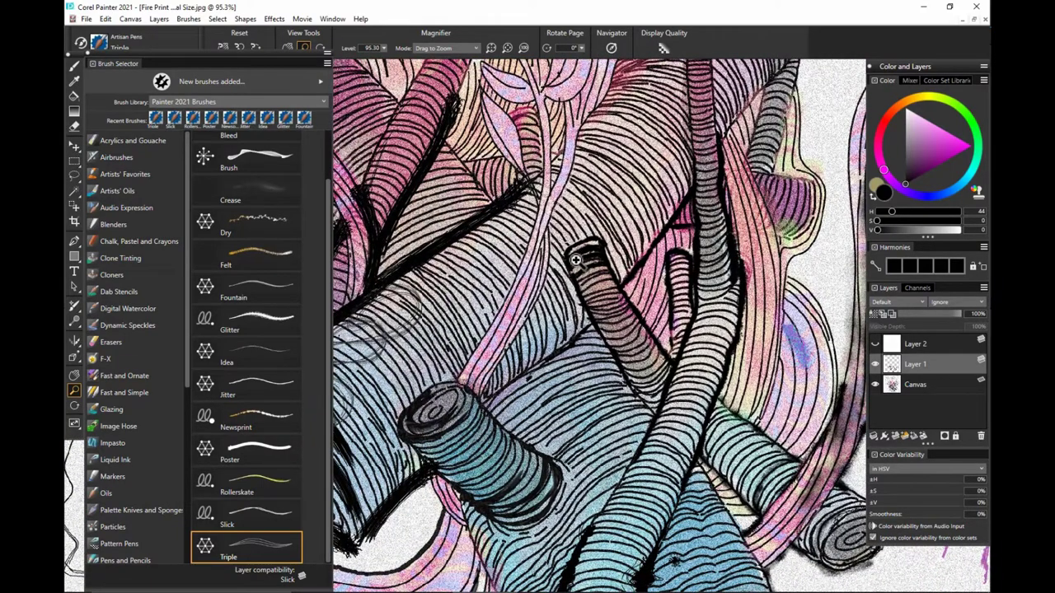
drag(587, 260, 705, 289)
drag(536, 293, 565, 264)
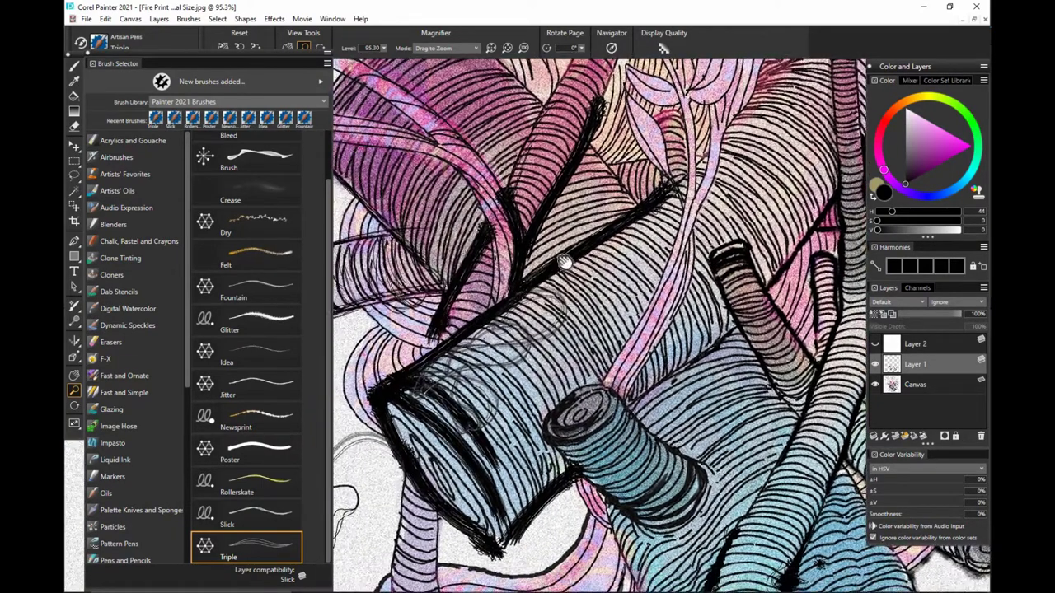
mouse_move(555, 314)
mouse_down()
mouse_move(579, 286)
mouse_move(565, 298)
mouse_up()
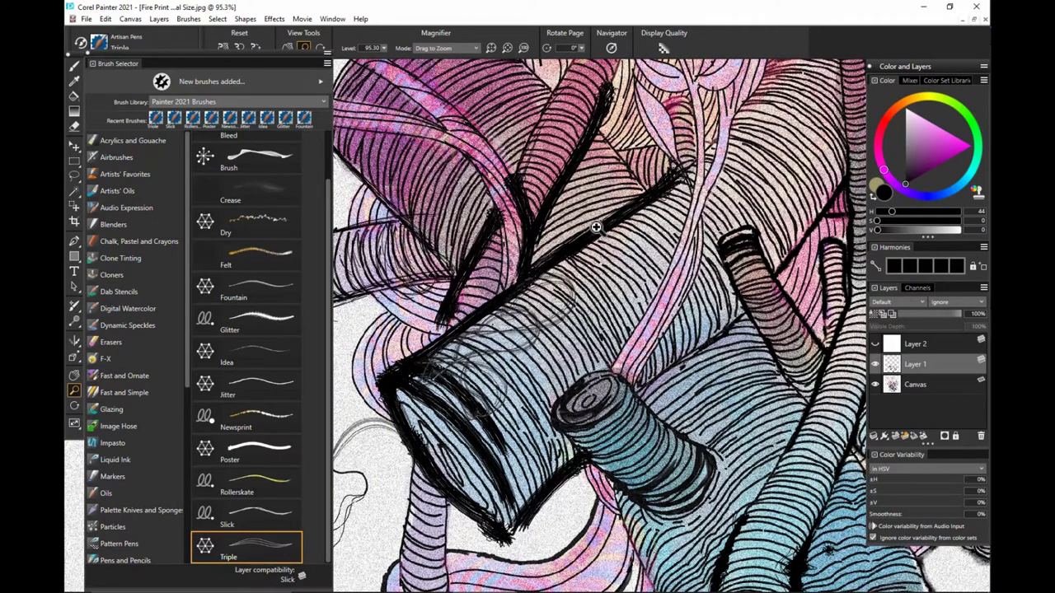
drag(768, 351, 752, 231)
drag(755, 272, 727, 355)
mouse_move(774, 262)
mouse_down()
mouse_move(772, 343)
mouse_move(763, 309)
mouse_up()
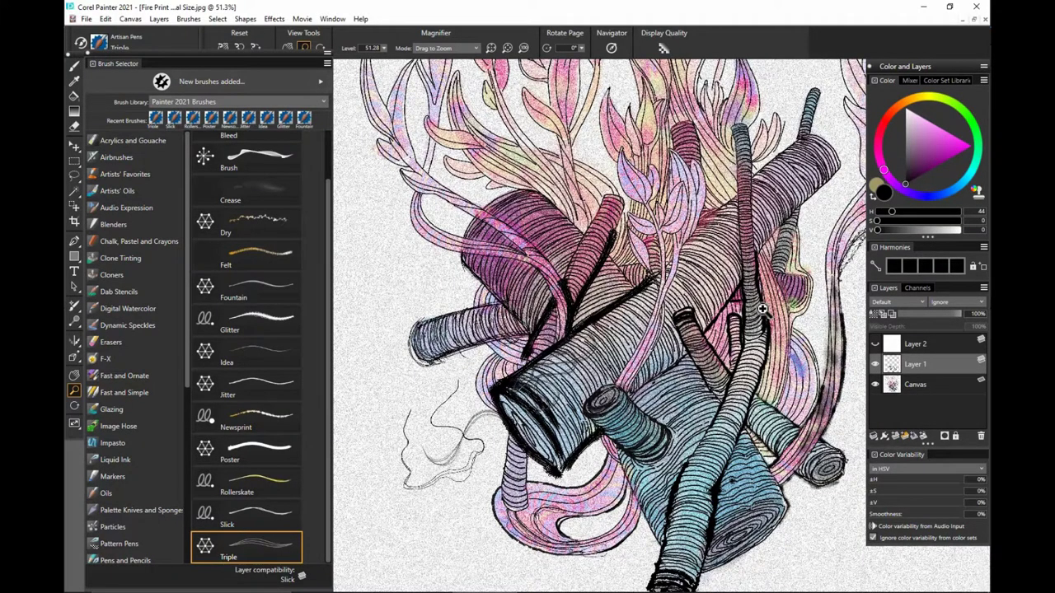
drag(751, 286, 741, 397)
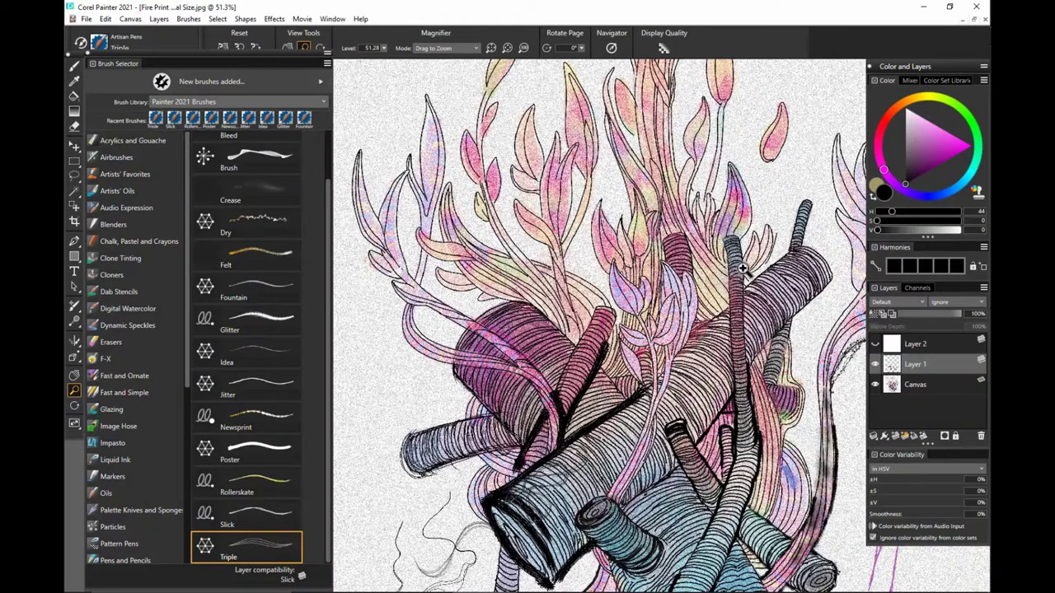